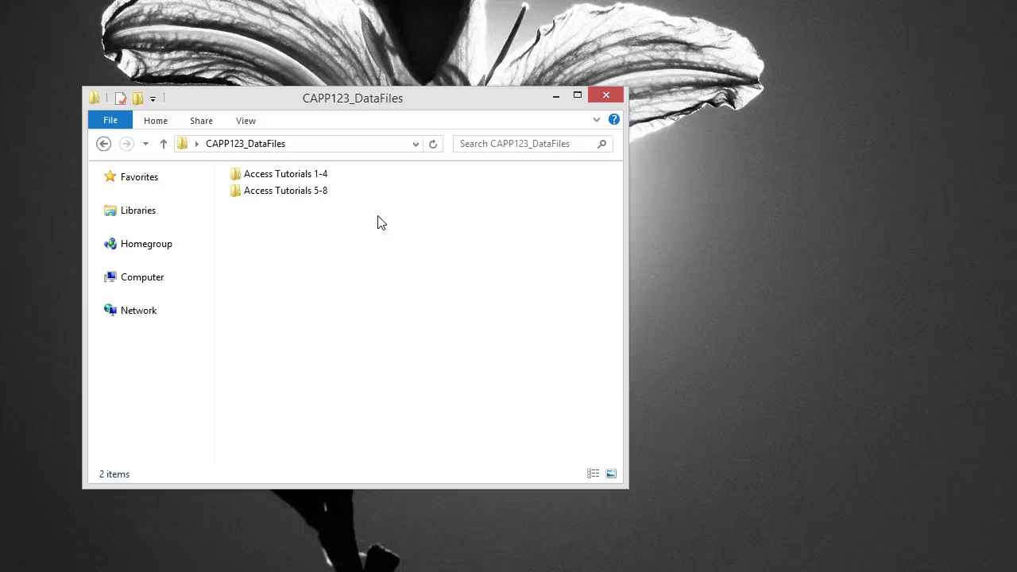
Open the Panorama database from the Tutorial folder inside Access Tutorials 5-8, Access2.
{"action": "left_click", "coordinate": [364, 221]}
{"action": "left_click", "coordinate": [310, 199]}
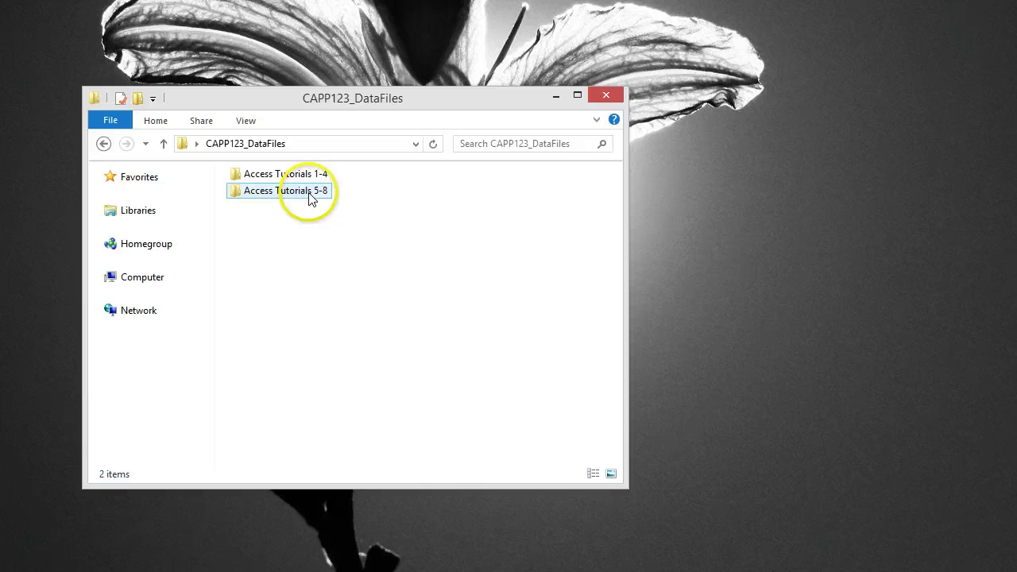
{"action": "double_click", "coordinate": [310, 199]}
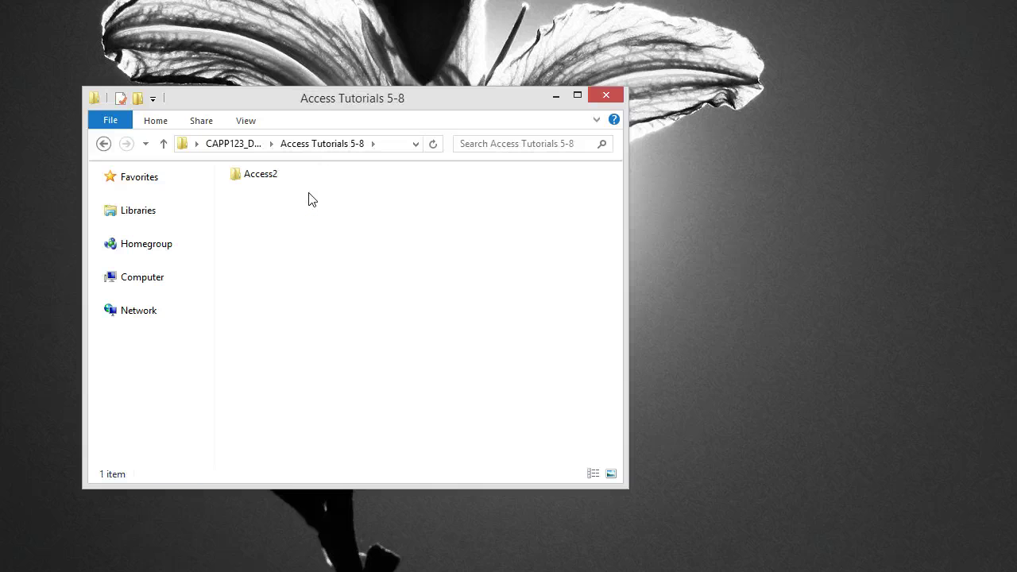
{"action": "double_click", "coordinate": [260, 174]}
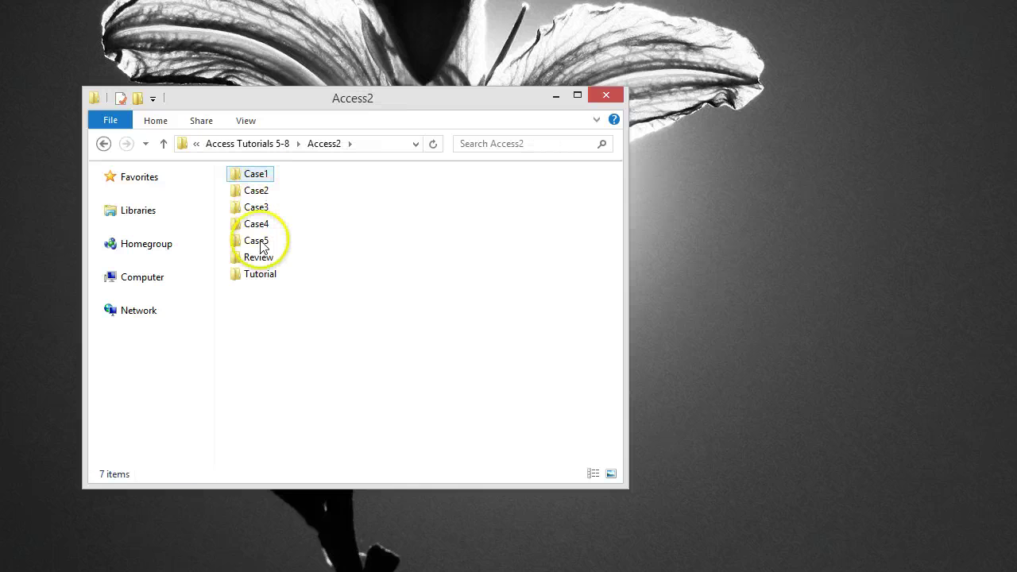
{"action": "double_click", "coordinate": [258, 278]}
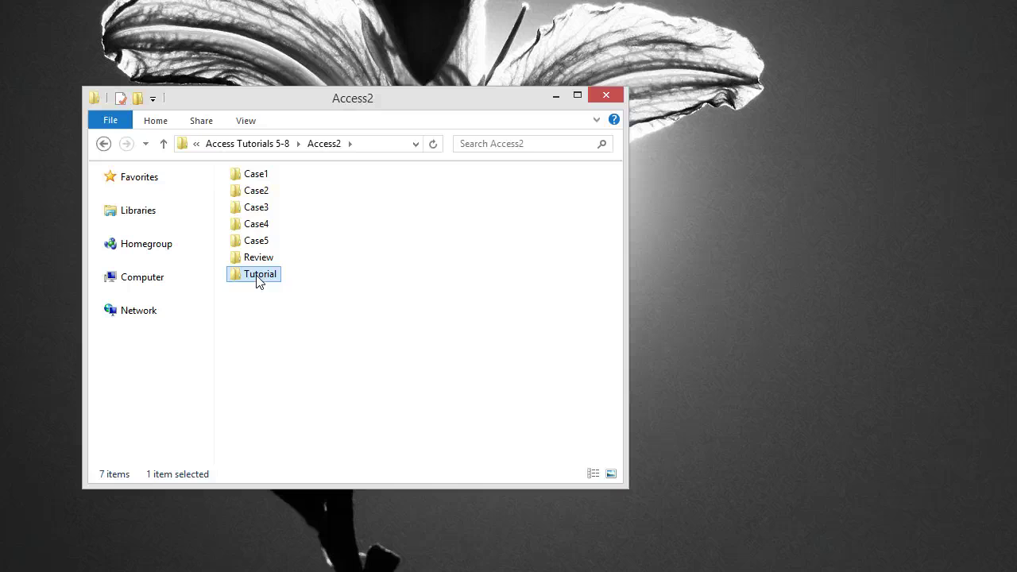
{"action": "left_click", "coordinate": [271, 249]}
{"action": "double_click", "coordinate": [271, 249]}
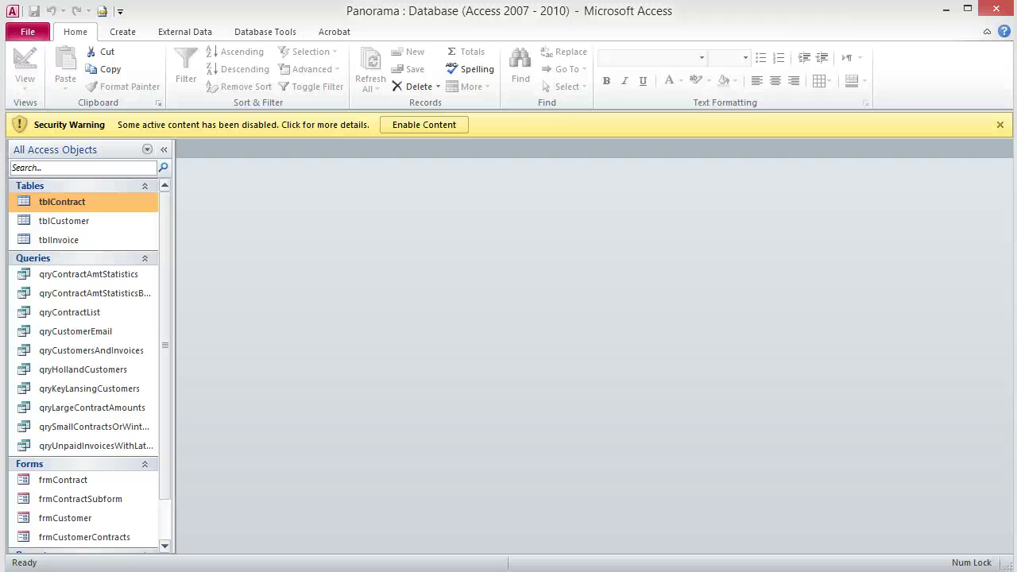
Save a copy of the database in the Access folder, named Panorama_T5_ followed by the student's last name.
{"action": "left_click", "coordinate": [30, 33]}
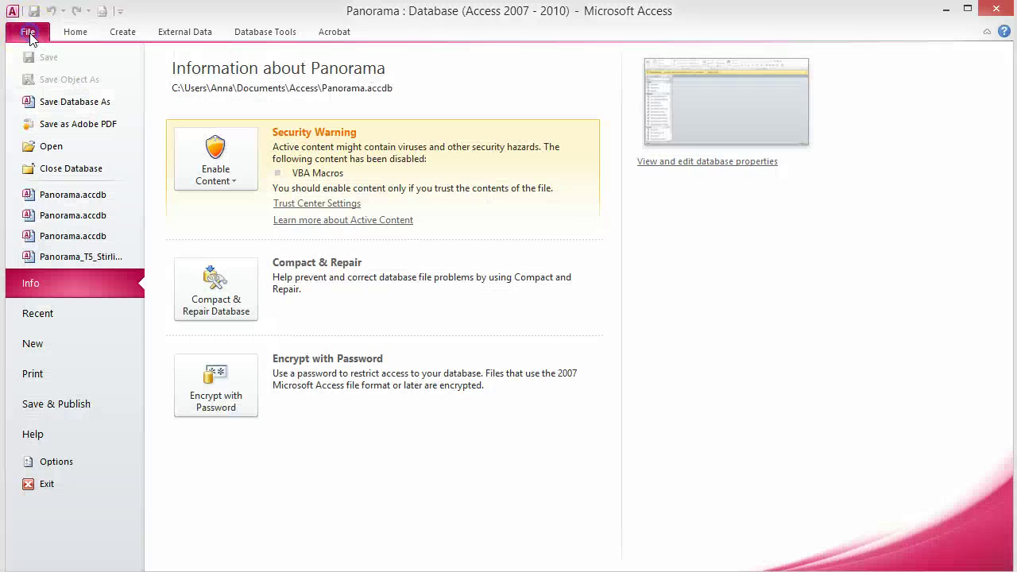
{"action": "left_click", "coordinate": [63, 103]}
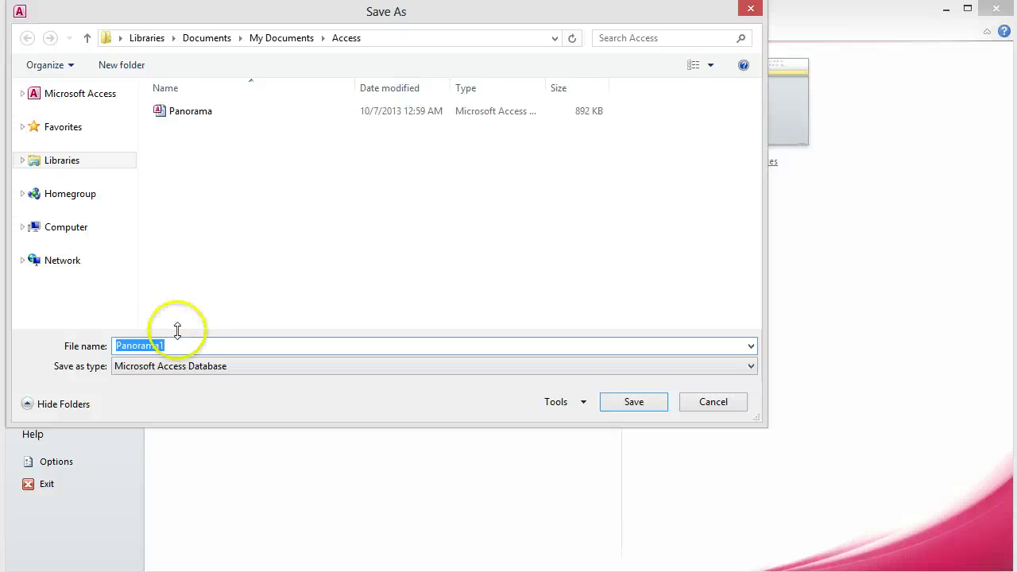
{"action": "left_click", "coordinate": [173, 344]}
{"action": "key", "text": "BackSpace"}
{"action": "type", "text": "_T"}
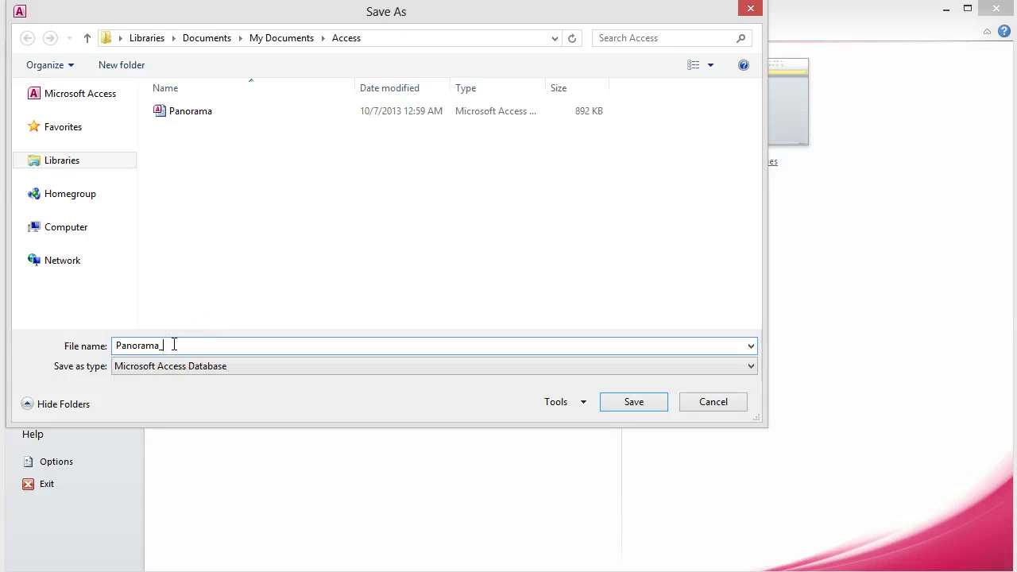
{"action": "type", "text": "5_Stirling"}
{"action": "left_click", "coordinate": [636, 401]}
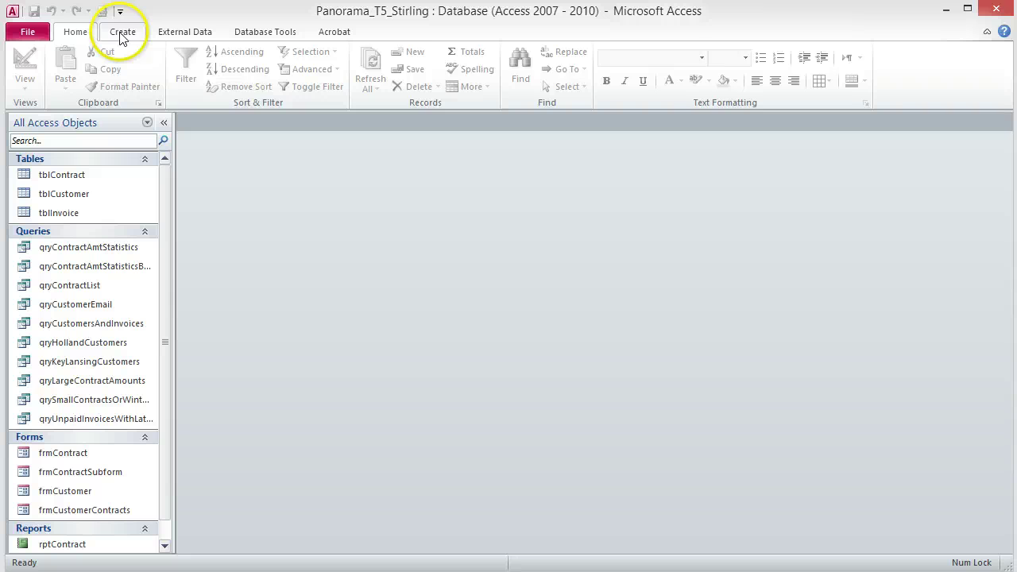
Create a new query in Design view based on tblCustomer and add all of the table's fields to the design grid.
{"action": "left_click", "coordinate": [122, 32]}
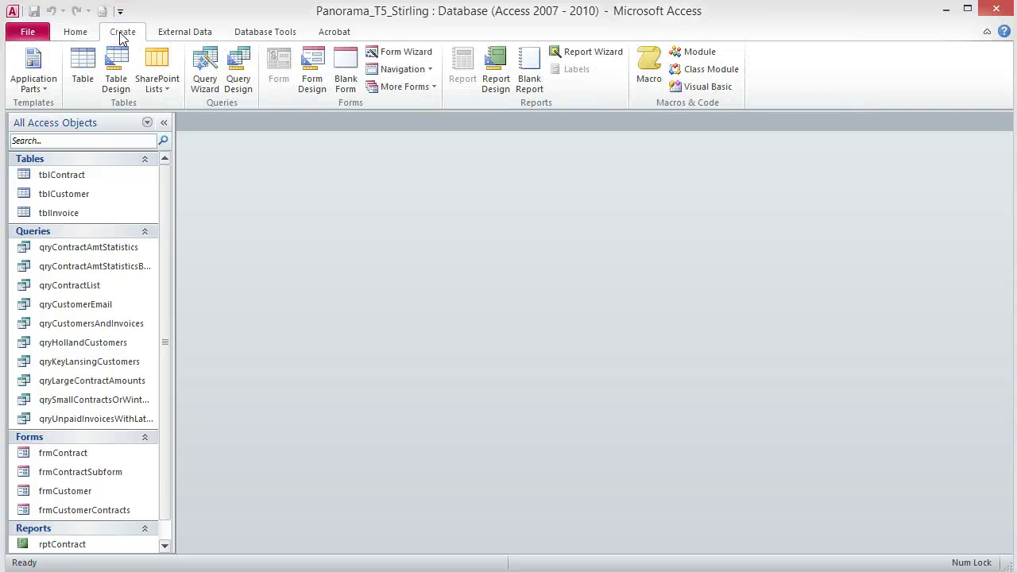
{"action": "left_click", "coordinate": [235, 84]}
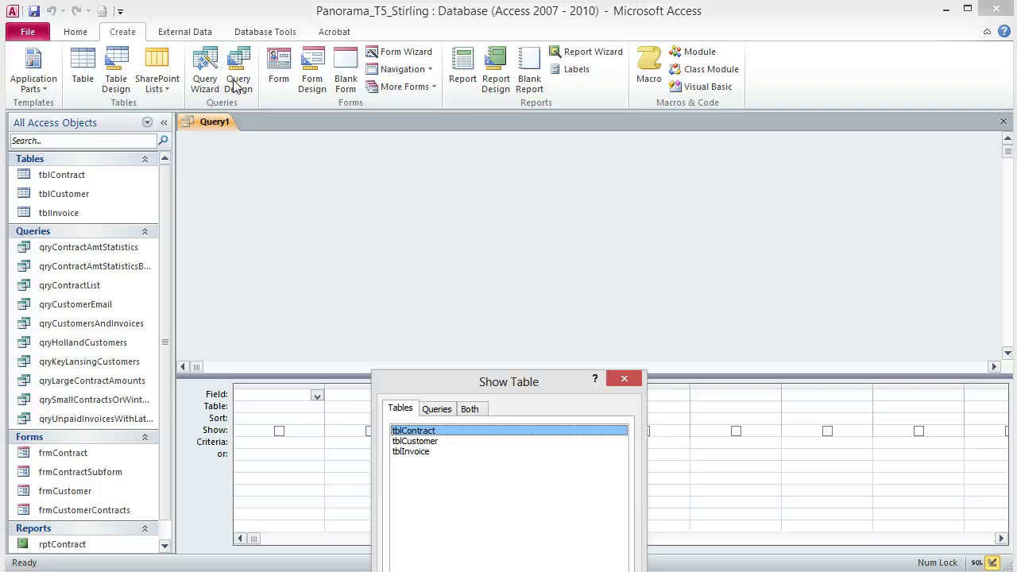
{"action": "left_click_drag", "start_coordinate": [530, 388], "coordinate": [514, 205]}
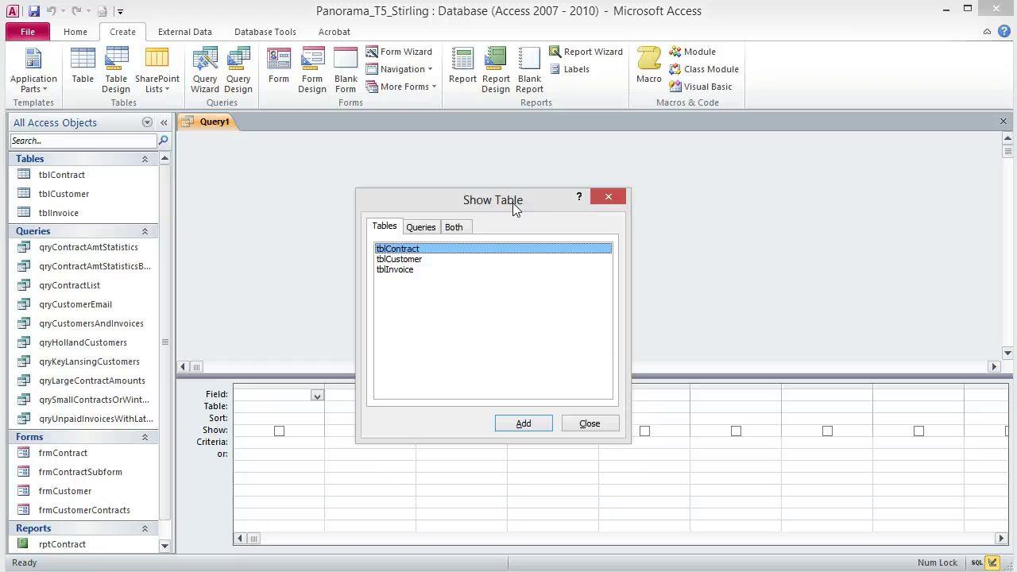
{"action": "left_click", "coordinate": [412, 259]}
{"action": "left_click", "coordinate": [524, 423]}
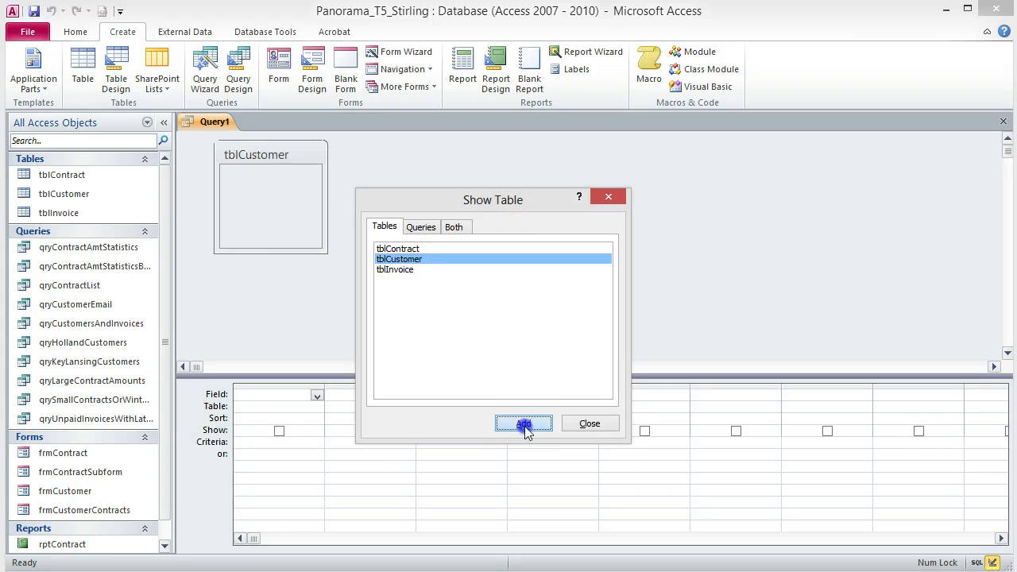
{"action": "left_click", "coordinate": [586, 426]}
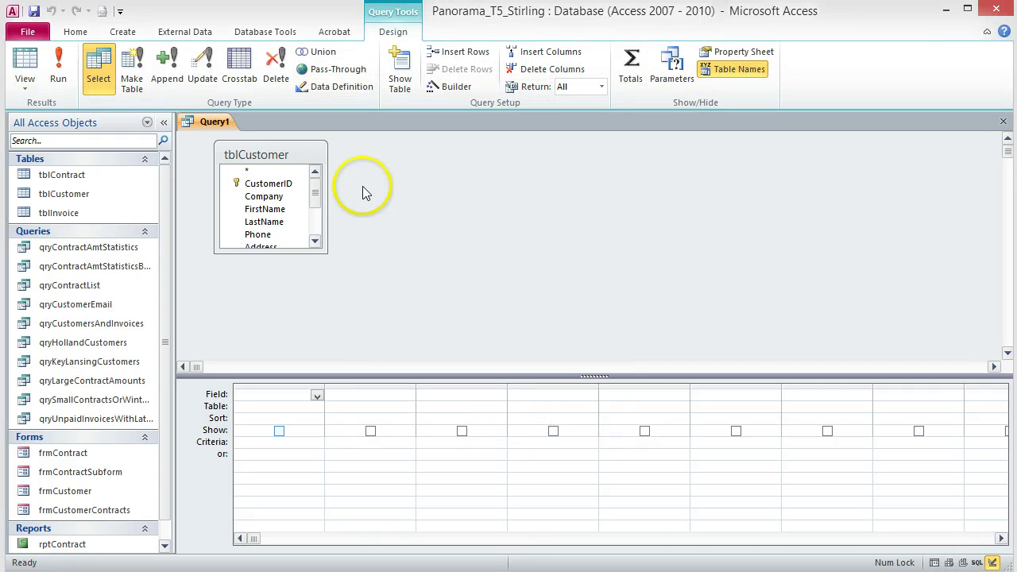
{"action": "double_click", "coordinate": [277, 156]}
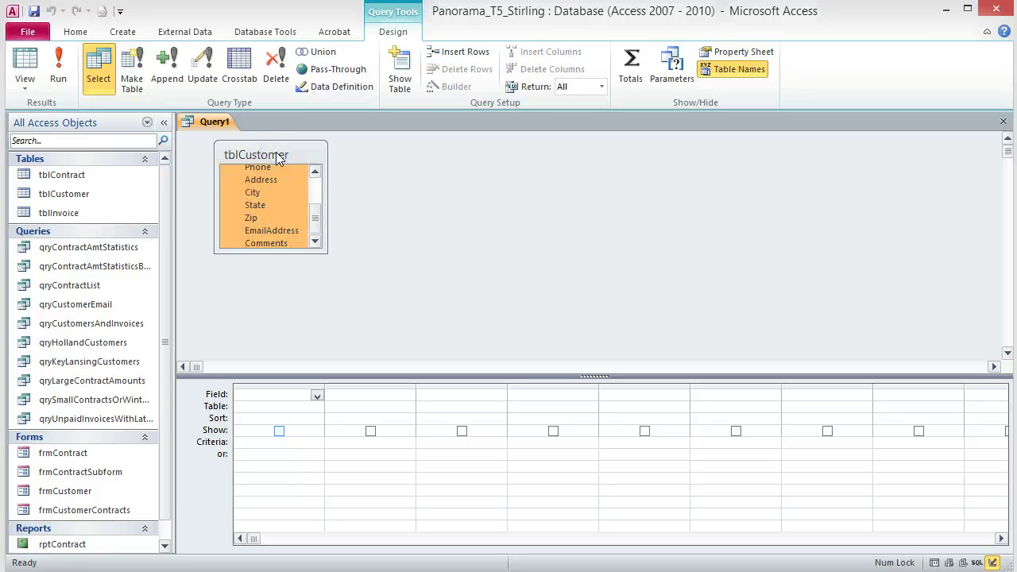
{"action": "left_click_drag", "start_coordinate": [286, 177], "coordinate": [289, 395]}
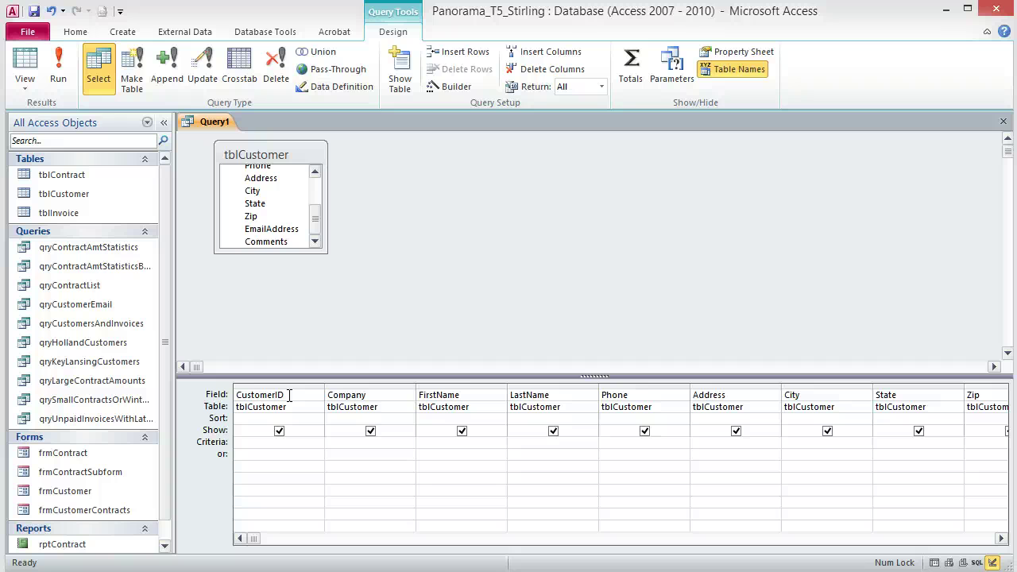
Set the criteria of the Phone field to Like "616*".
{"action": "left_click", "coordinate": [614, 442]}
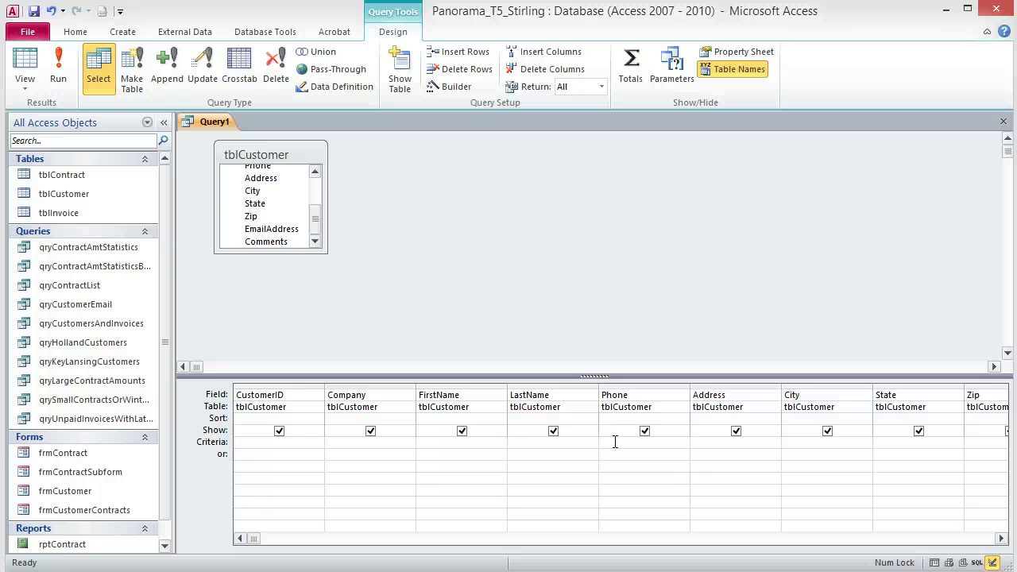
{"action": "type", "text": "L"}
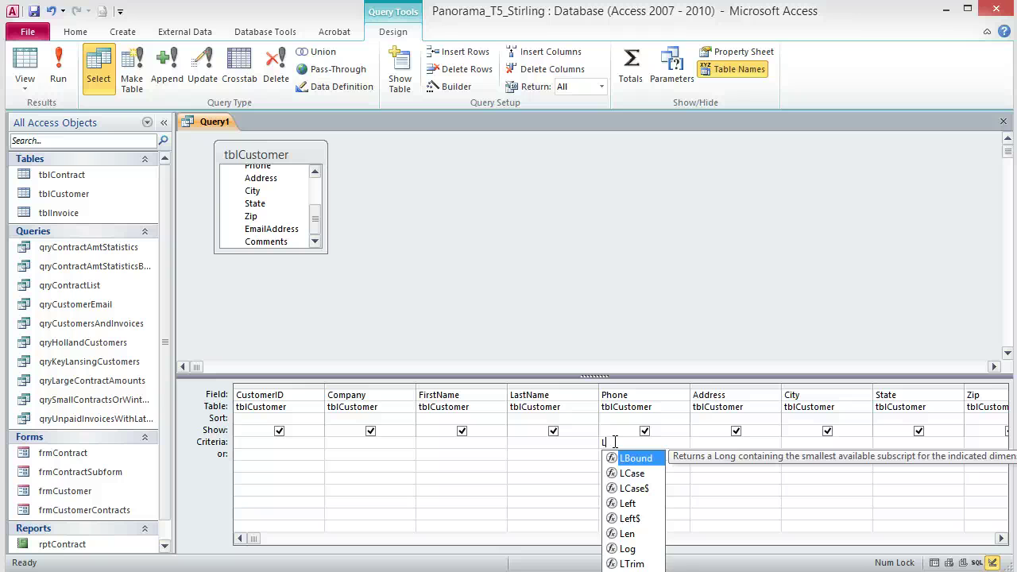
{"action": "type", "text": "ike"}
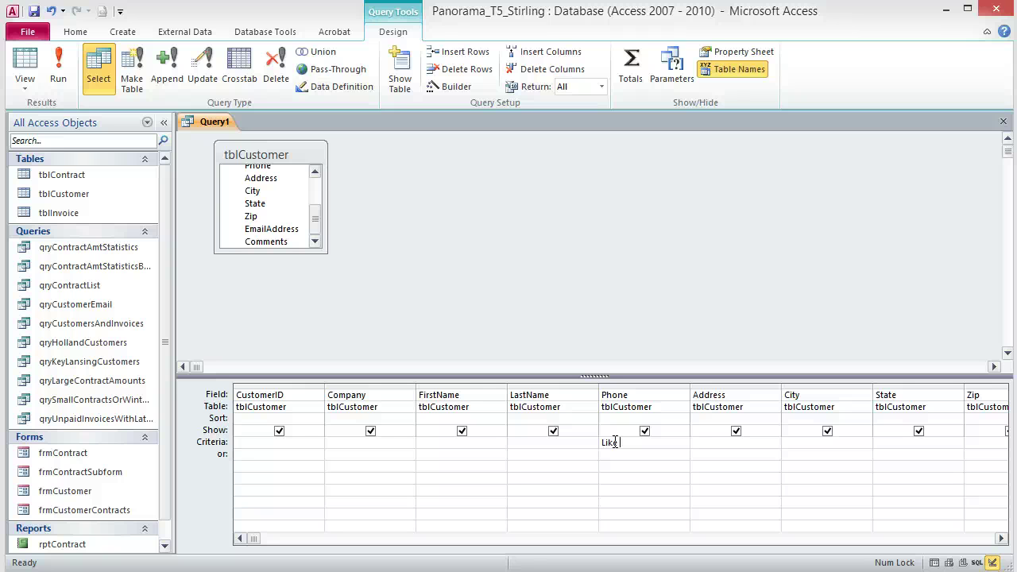
{"action": "type", "text": "\"616*"}
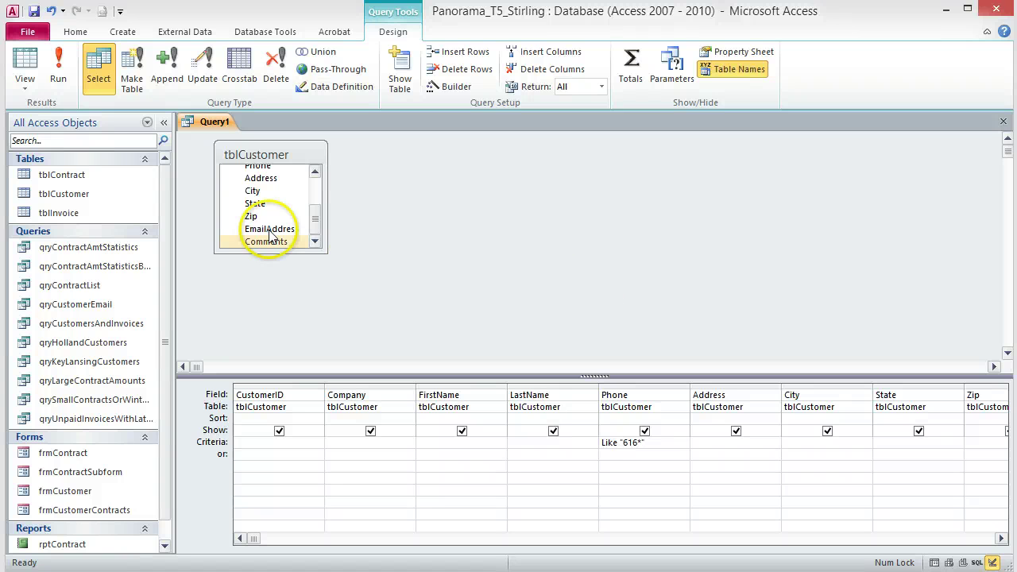
Save the query as qry616AreaCode and run it.
{"action": "left_click", "coordinate": [33, 12]}
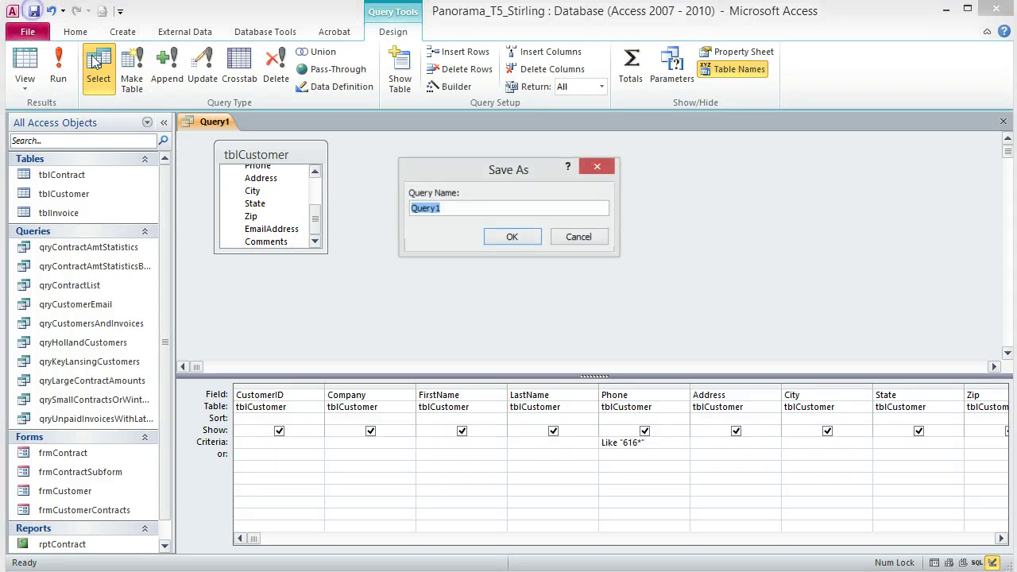
{"action": "type", "text": "qry616AreaCode"}
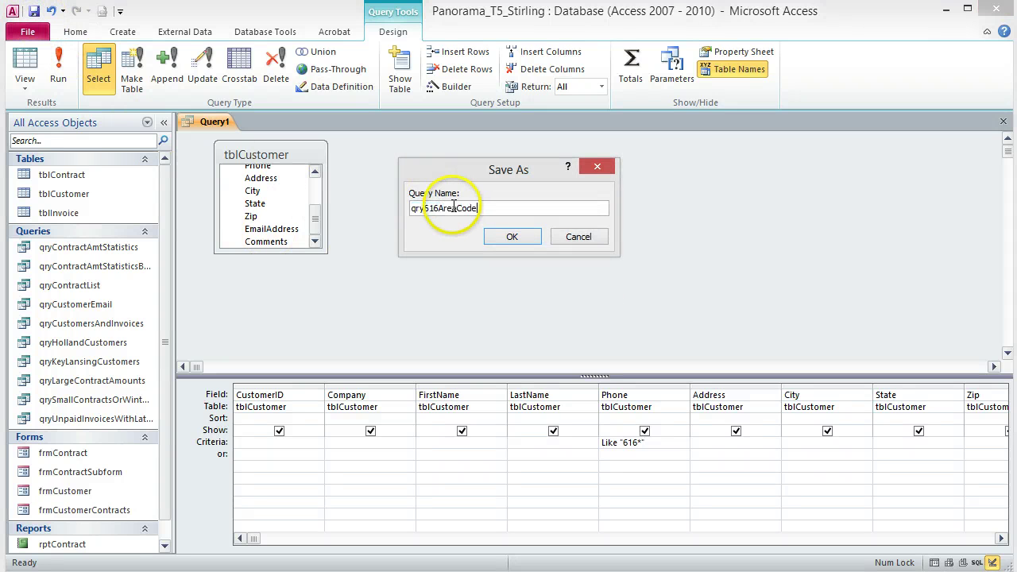
{"action": "left_click", "coordinate": [513, 237]}
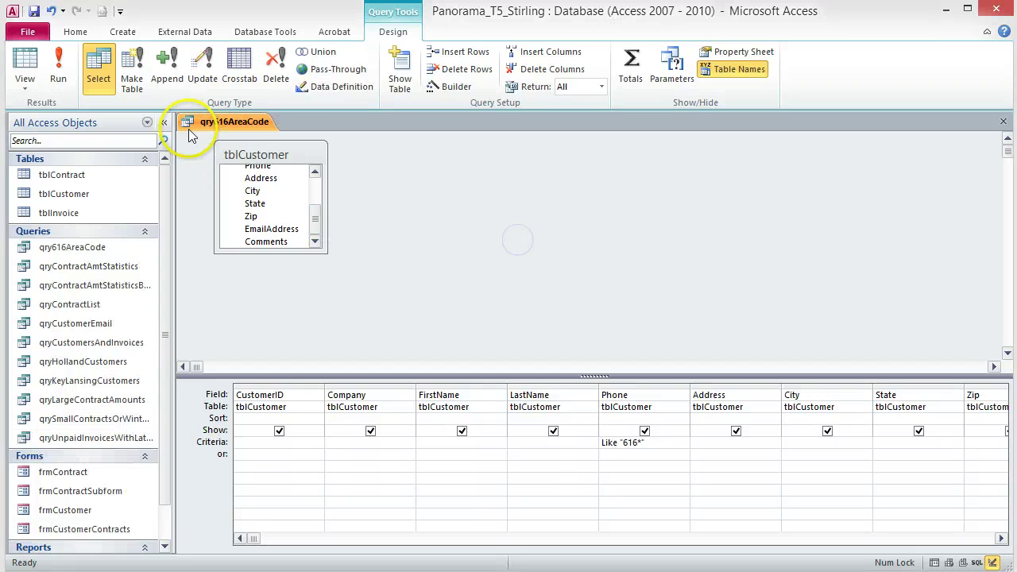
{"action": "left_click", "coordinate": [58, 70]}
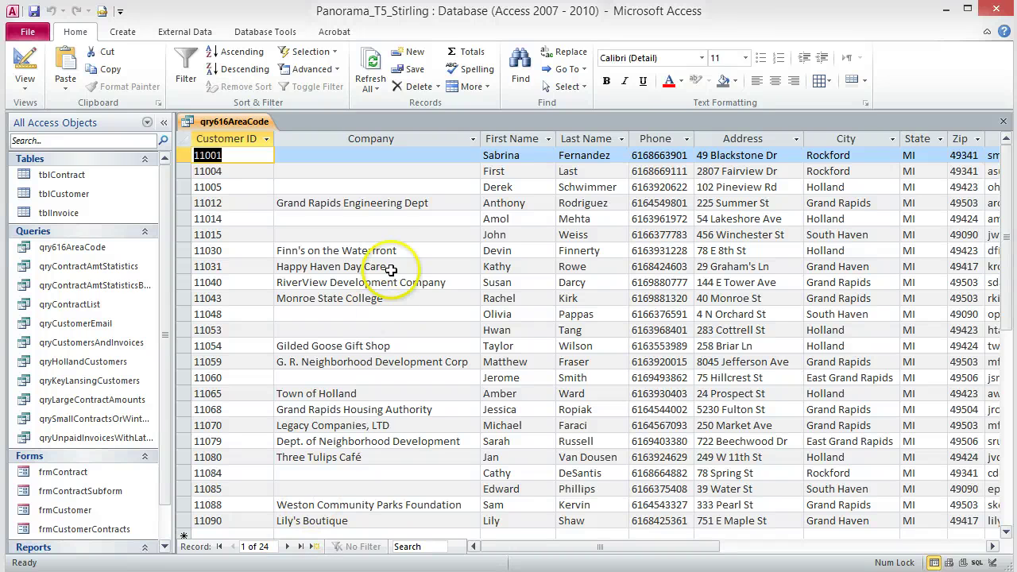
Replace the placeholder First Name and Last Name in the second record with the student's own name, then save and close the query.
{"action": "left_click", "coordinate": [512, 171]}
{"action": "key", "text": "BackSpace"}
{"action": "key", "text": "BackSpace"}
{"action": "key", "text": "BackSpace"}
{"action": "key", "text": "BackSpace"}
{"action": "key", "text": "BackSpace"}
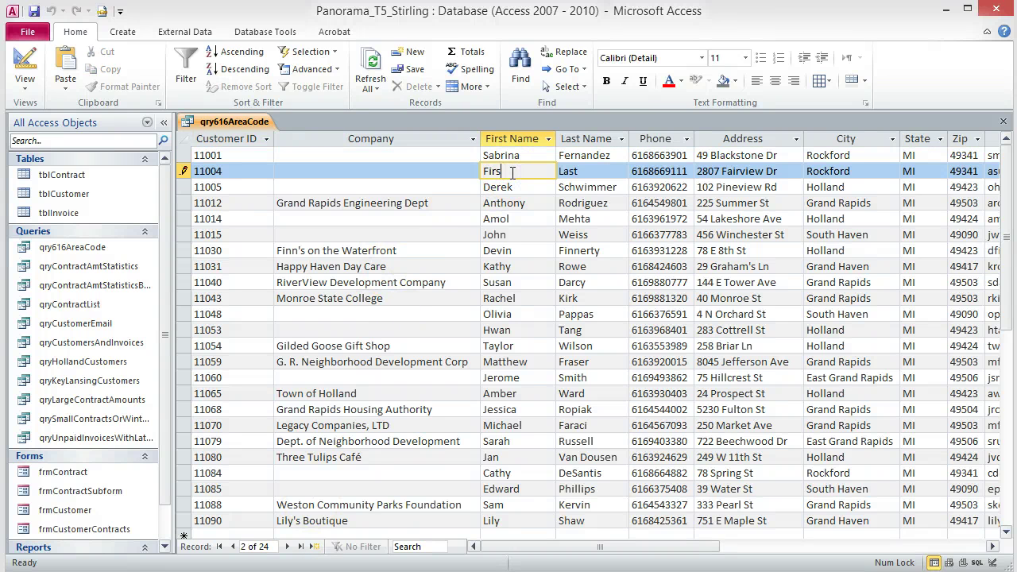
{"action": "type", "text": "Anna"}
{"action": "key", "text": "Tab"}
{"action": "type", "text": "Stirling"}
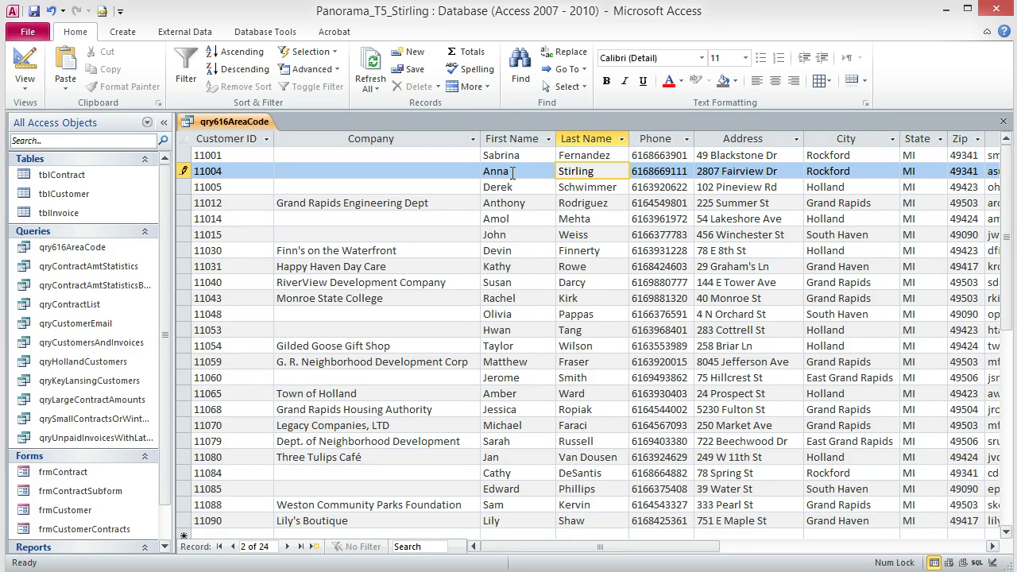
{"action": "key", "text": "Tab"}
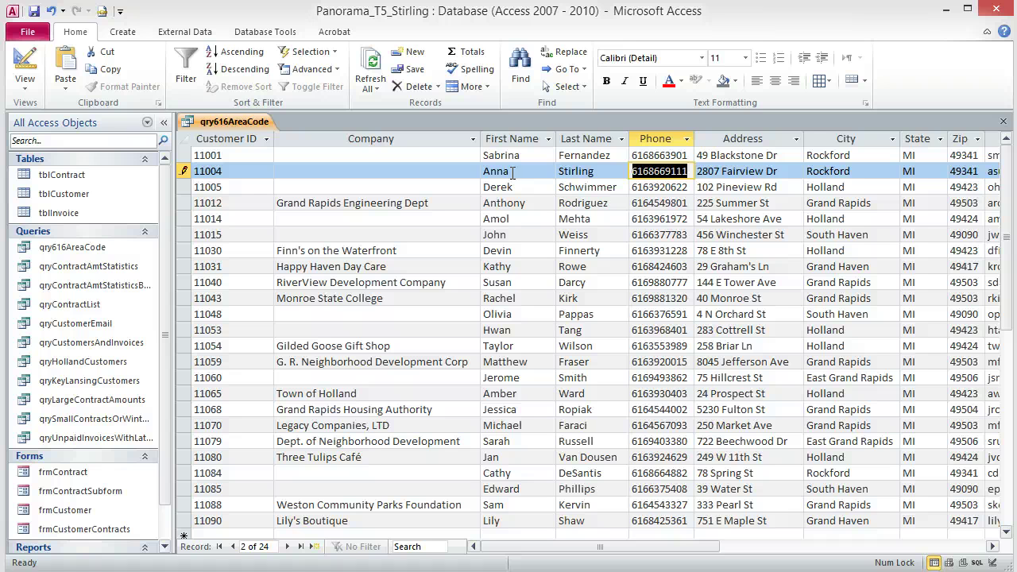
{"action": "left_click", "coordinate": [34, 11]}
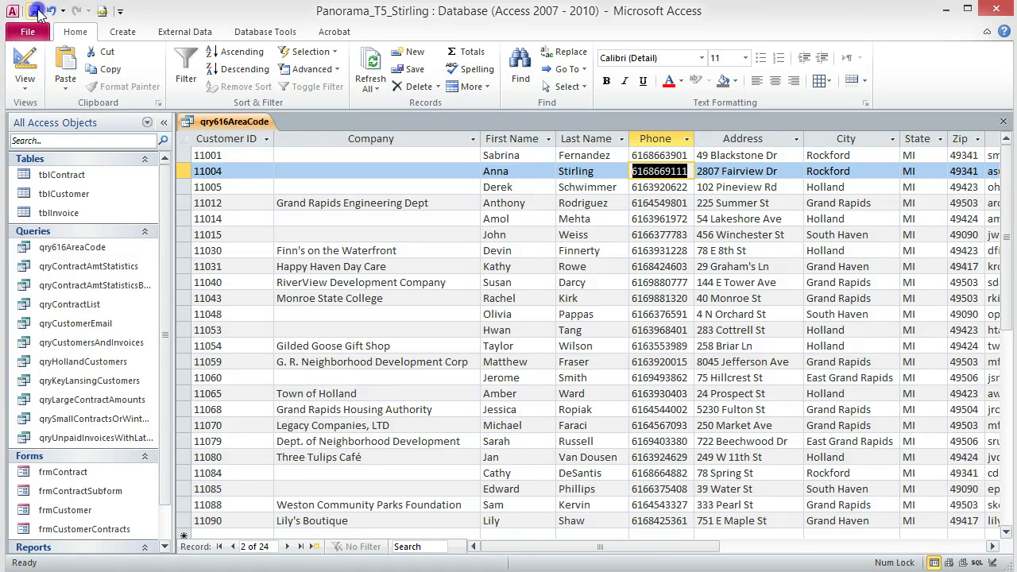
{"action": "left_click", "coordinate": [1002, 123]}
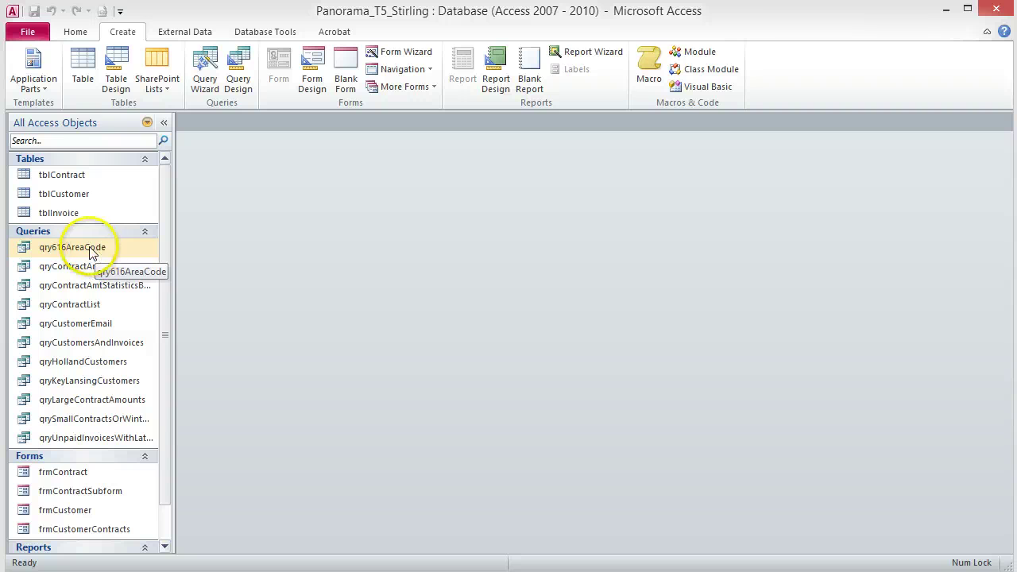
Make a copy of the query qry616AreaCode named qryHollandRockfordSaugatackCustomers.
{"action": "right_click", "coordinate": [90, 248]}
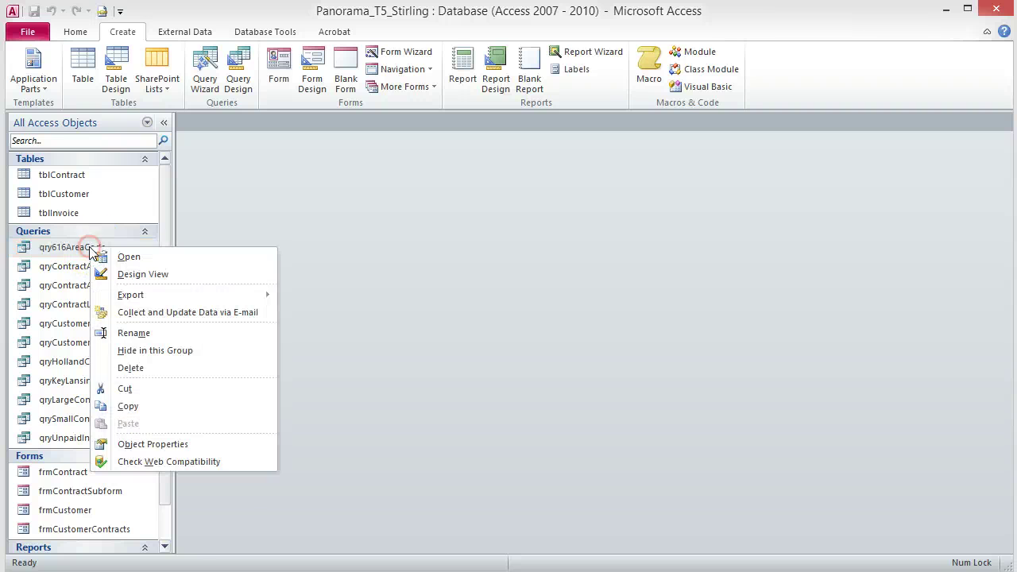
{"action": "left_click", "coordinate": [128, 409]}
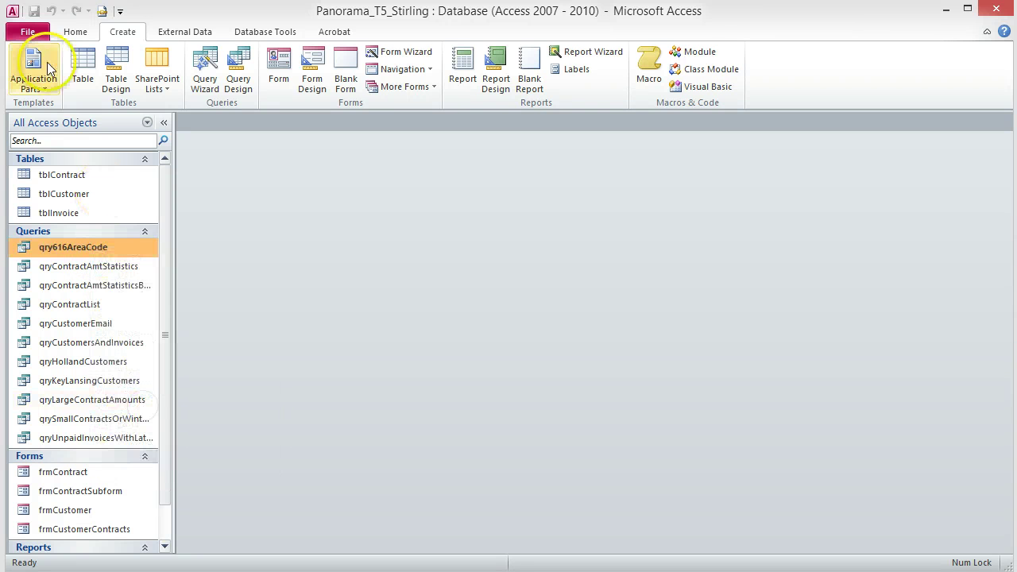
{"action": "left_click", "coordinate": [77, 33]}
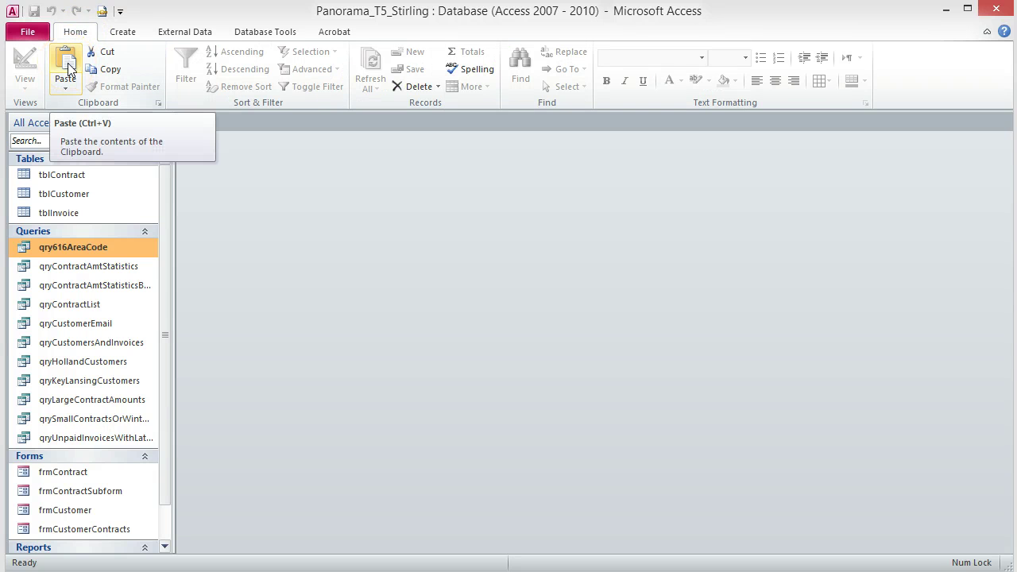
{"action": "left_click", "coordinate": [67, 67]}
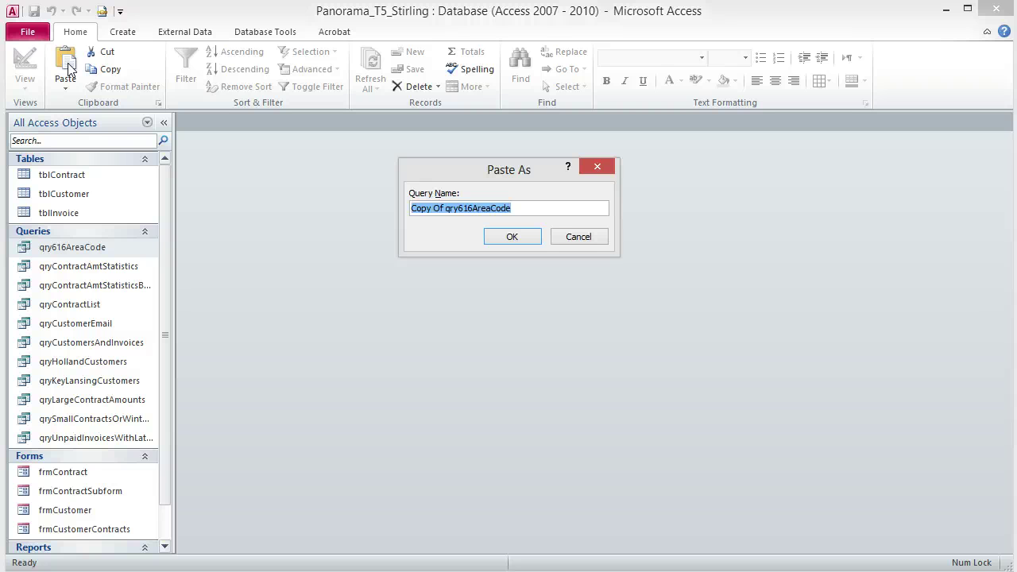
{"action": "left_click", "coordinate": [525, 209]}
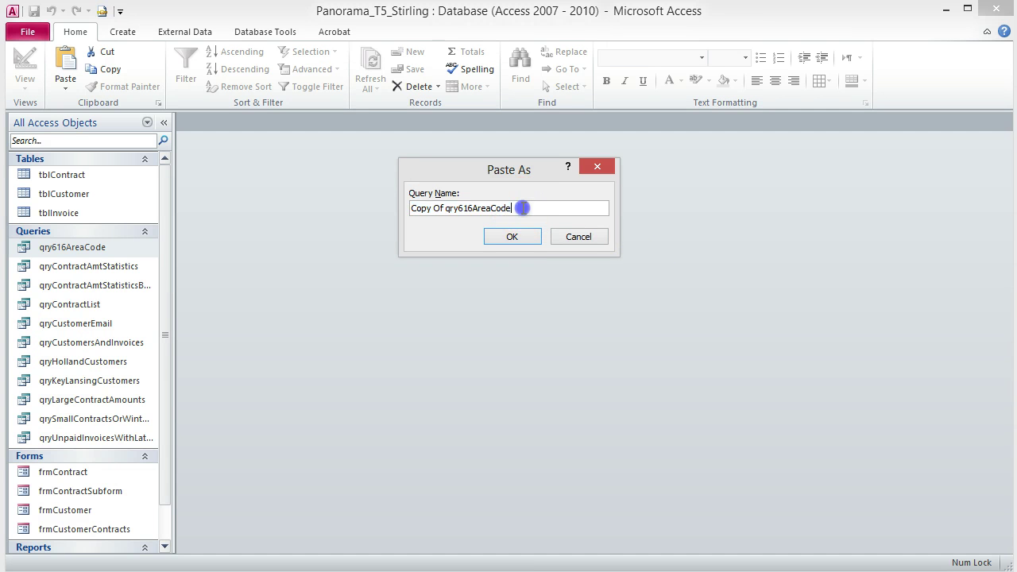
{"action": "left_click_drag", "start_coordinate": [520, 209], "coordinate": [398, 212]}
{"action": "type", "text": "qryHollandRockfordSaugatackCustomers"}
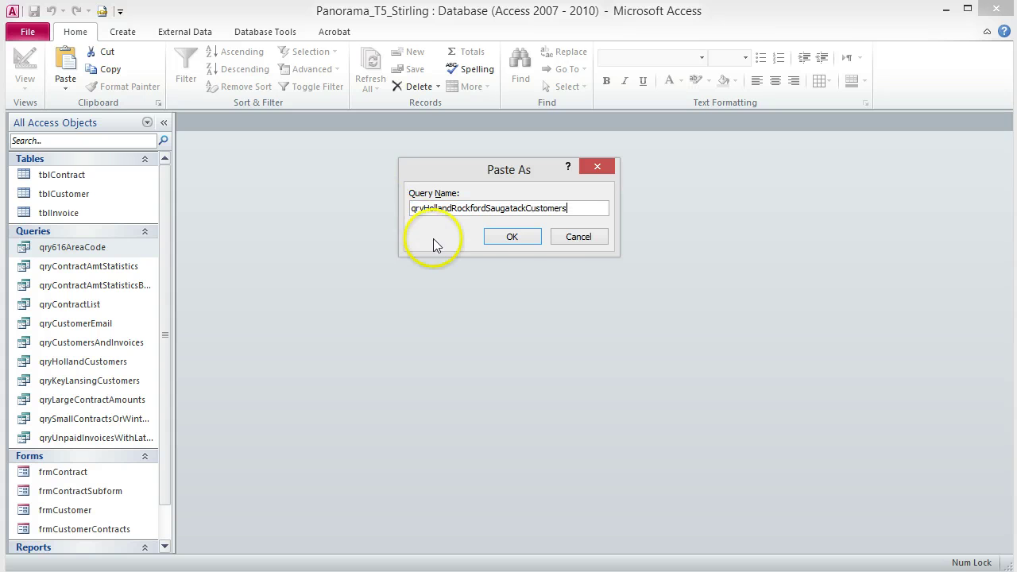
{"action": "left_click", "coordinate": [530, 238]}
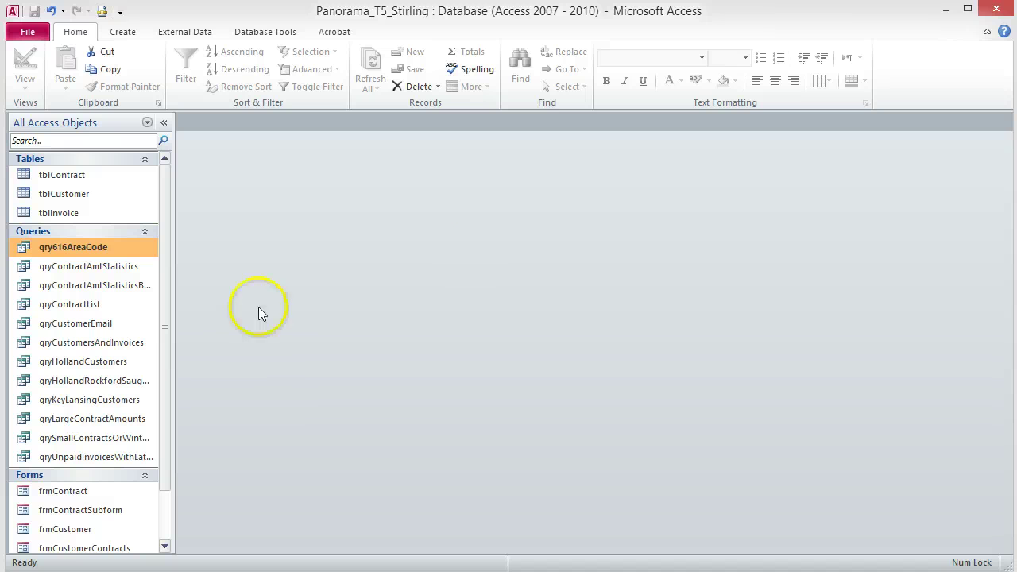
Open qryHollandRockfordSaugatackCustomers in Design view and delete the criteria of the Phone field.
{"action": "double_click", "coordinate": [102, 381]}
{"action": "left_click", "coordinate": [25, 65]}
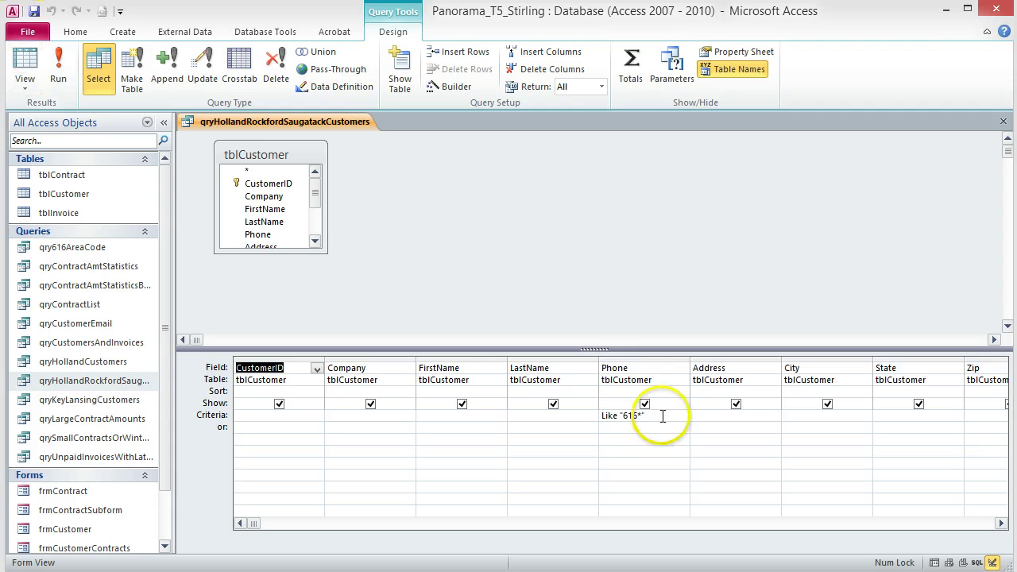
{"action": "left_click_drag", "start_coordinate": [659, 413], "coordinate": [592, 414]}
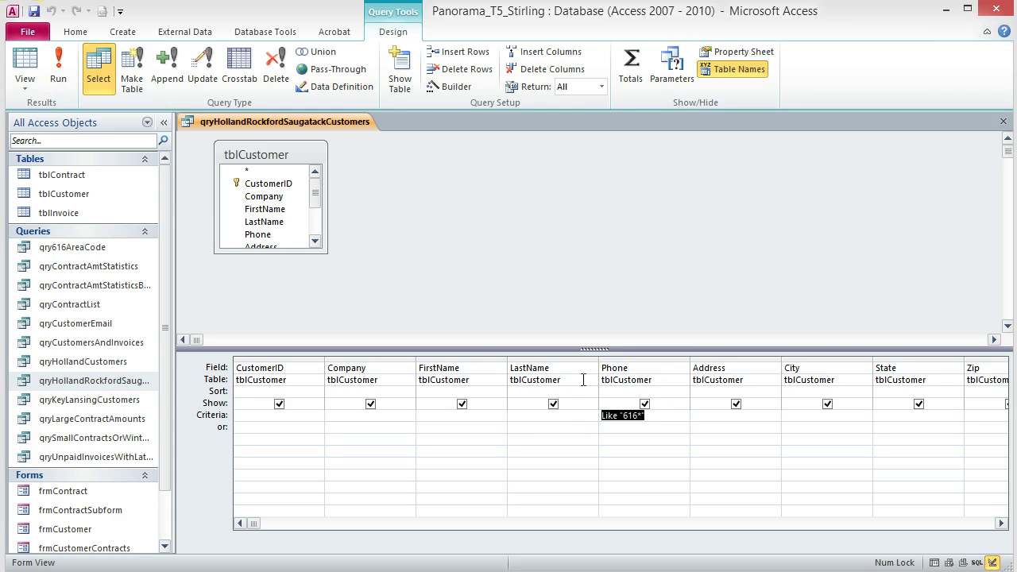
{"action": "key", "text": "Delete"}
{"action": "left_click", "coordinate": [699, 303]}
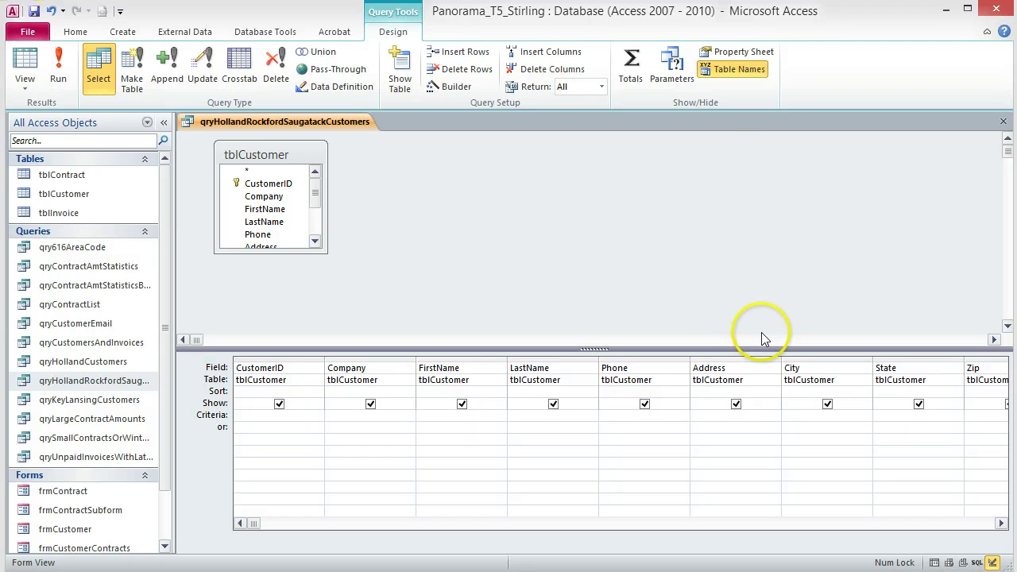
Set the City field's criteria to In ("Holland","Rockford","Saugatuck"), and save and run the query.
{"action": "right_click", "coordinate": [801, 415]}
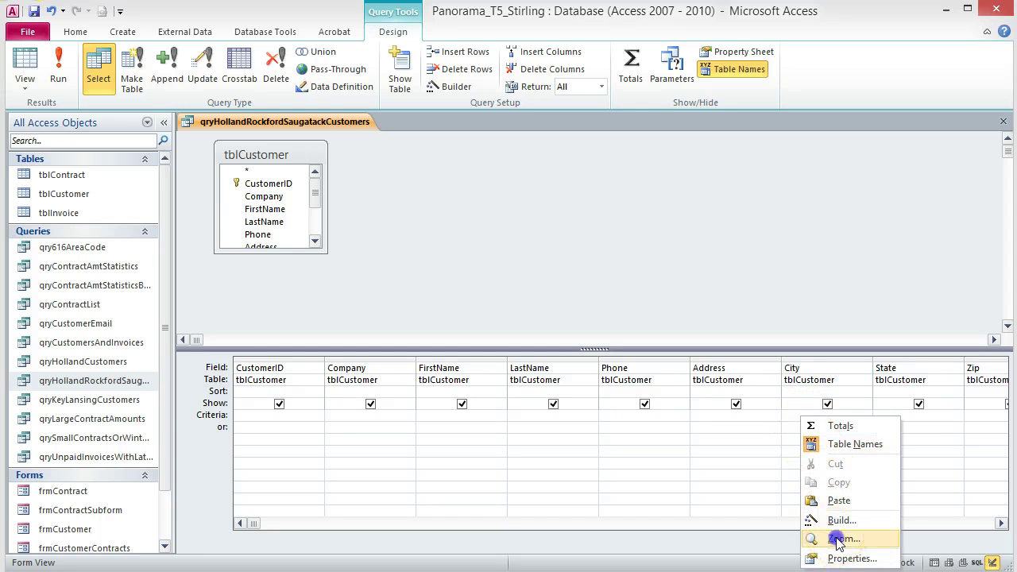
{"action": "left_click", "coordinate": [838, 540]}
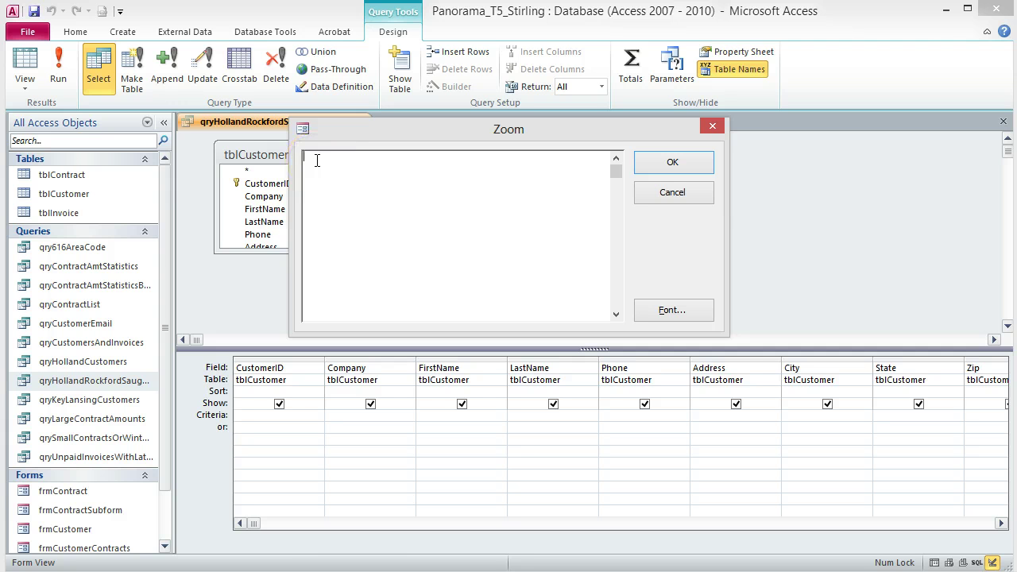
{"action": "key", "text": "ctrl+v"}
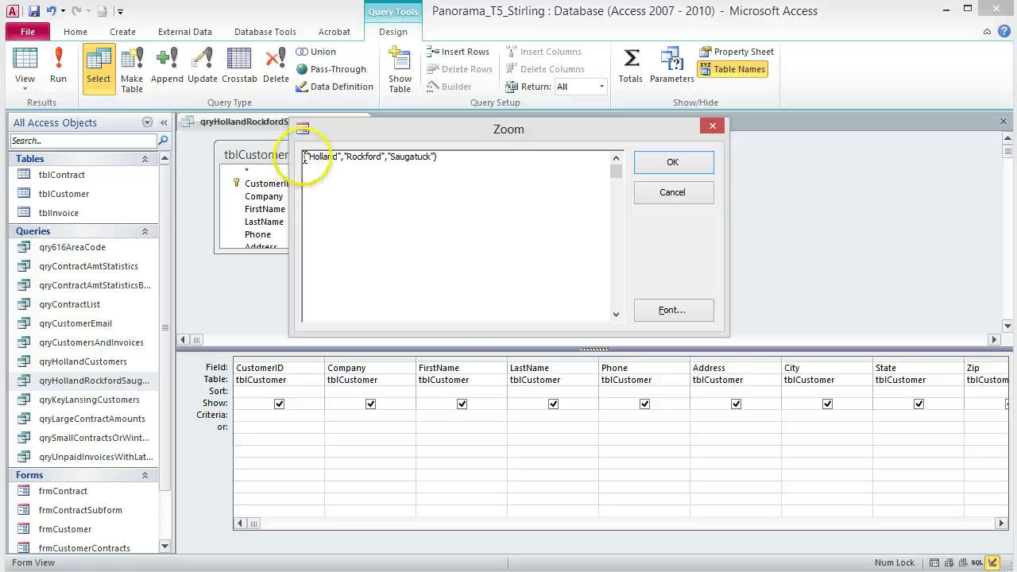
{"action": "left_click", "coordinate": [305, 157]}
{"action": "type", "text": "In"}
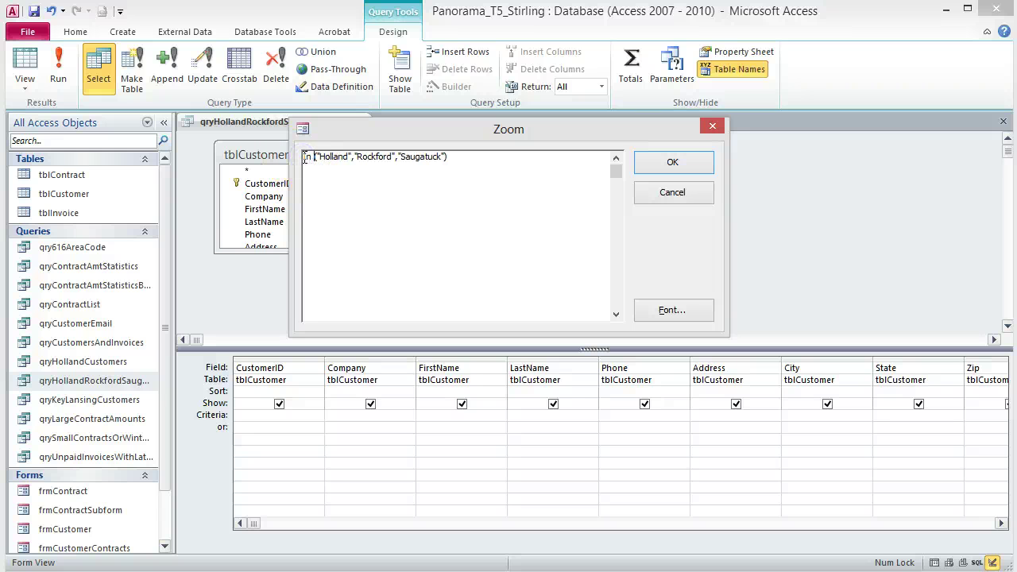
{"action": "left_click", "coordinate": [489, 156]}
{"action": "left_click", "coordinate": [698, 164]}
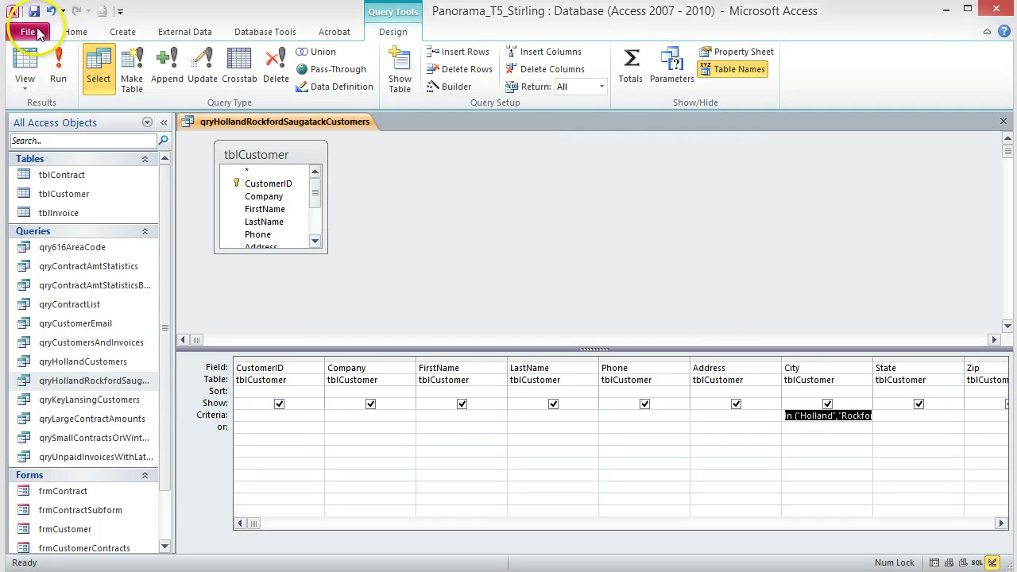
{"action": "left_click", "coordinate": [34, 10]}
{"action": "left_click", "coordinate": [58, 68]}
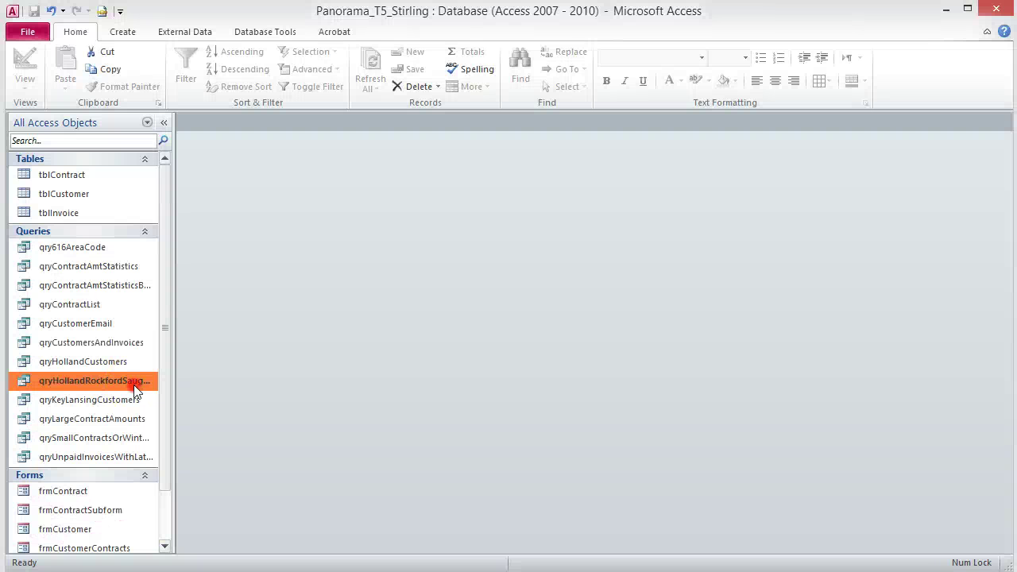
Make a copy of the query qryHollandRockfordSaugatackCustomers named qryNonHollandRockfordSaugatackCustomers.
{"action": "right_click", "coordinate": [134, 384]}
{"action": "left_click", "coordinate": [172, 544]}
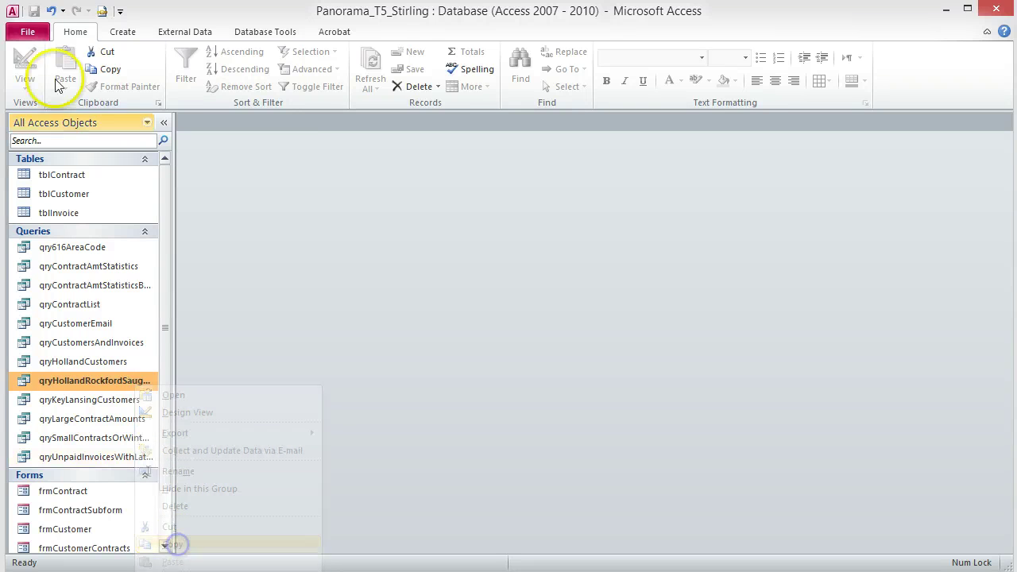
{"action": "left_click", "coordinate": [67, 65]}
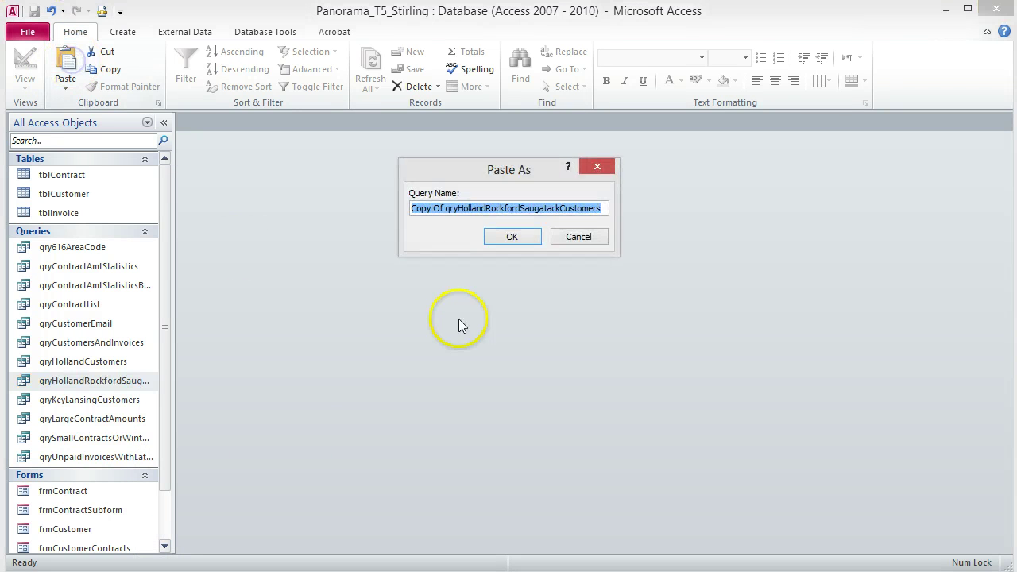
{"action": "left_click", "coordinate": [448, 208]}
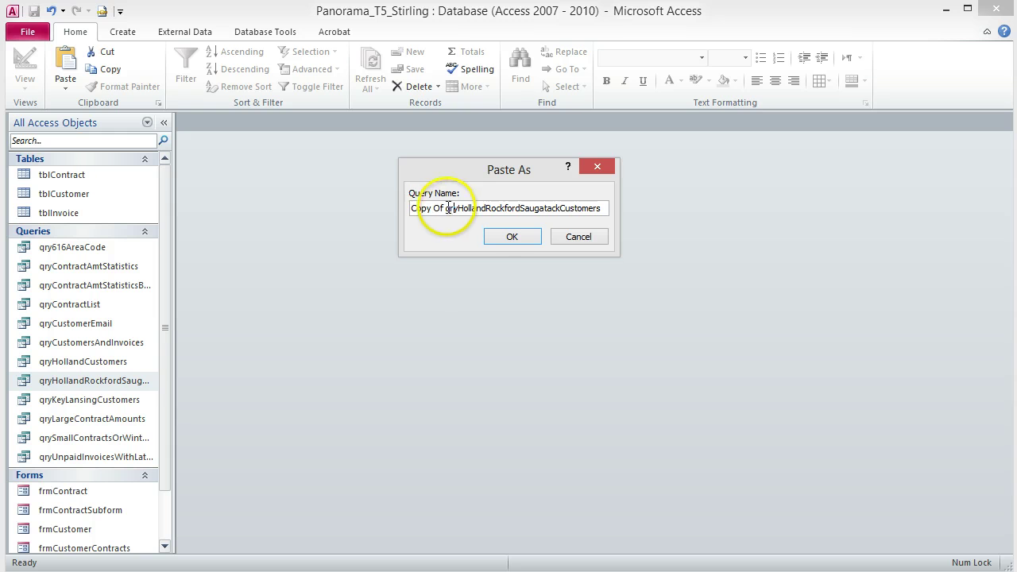
{"action": "left_click_drag", "start_coordinate": [445, 209], "coordinate": [352, 198]}
{"action": "key", "text": "BackSpace"}
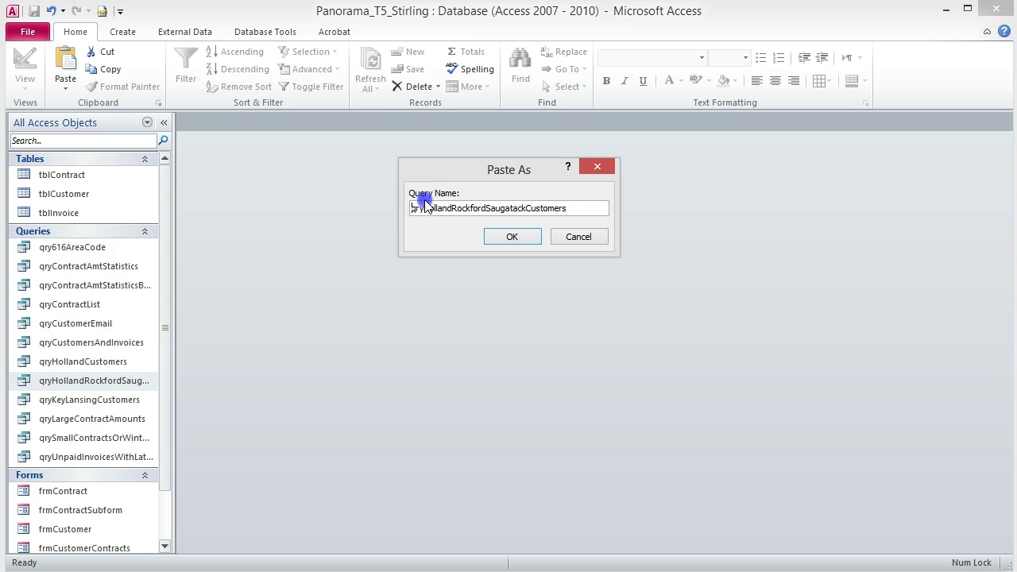
{"action": "type", "text": "Non"}
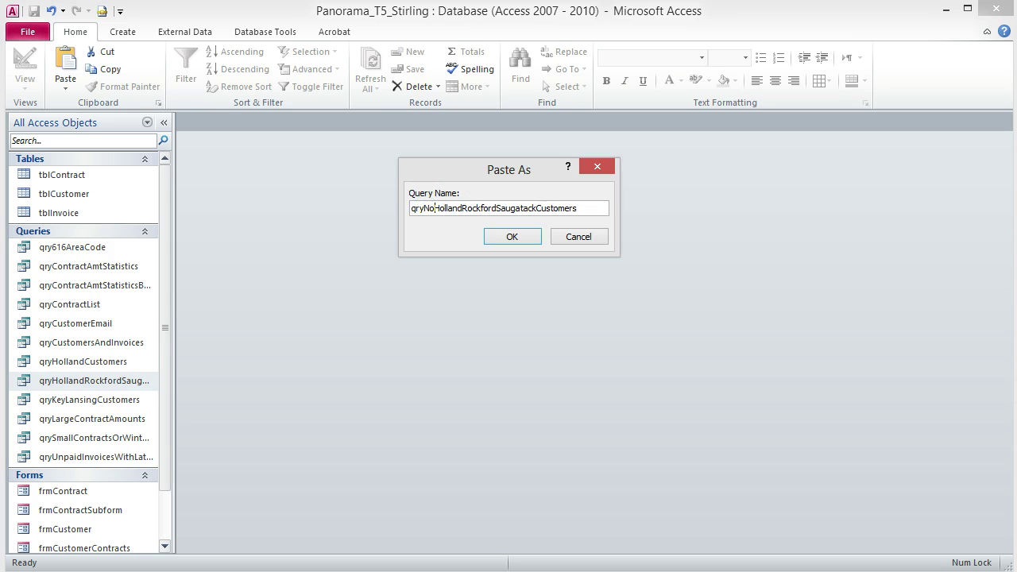
{"action": "left_click", "coordinate": [511, 238]}
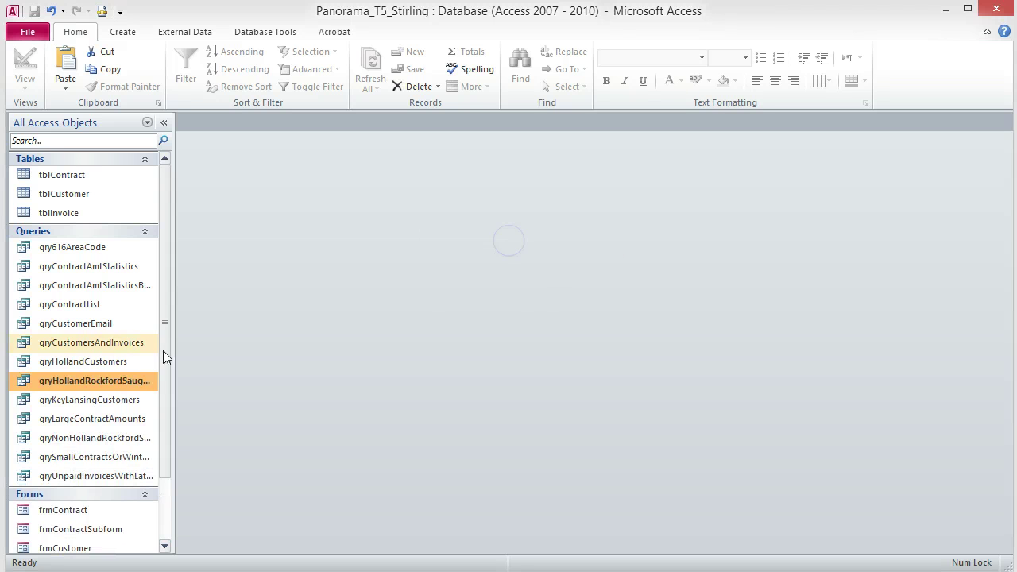
Open qryNonHollandRockfordSaugatackCustomers in Design view and change the City criteria to Not In ("Holland","Rockford","Saugatuck").
{"action": "double_click", "coordinate": [69, 438]}
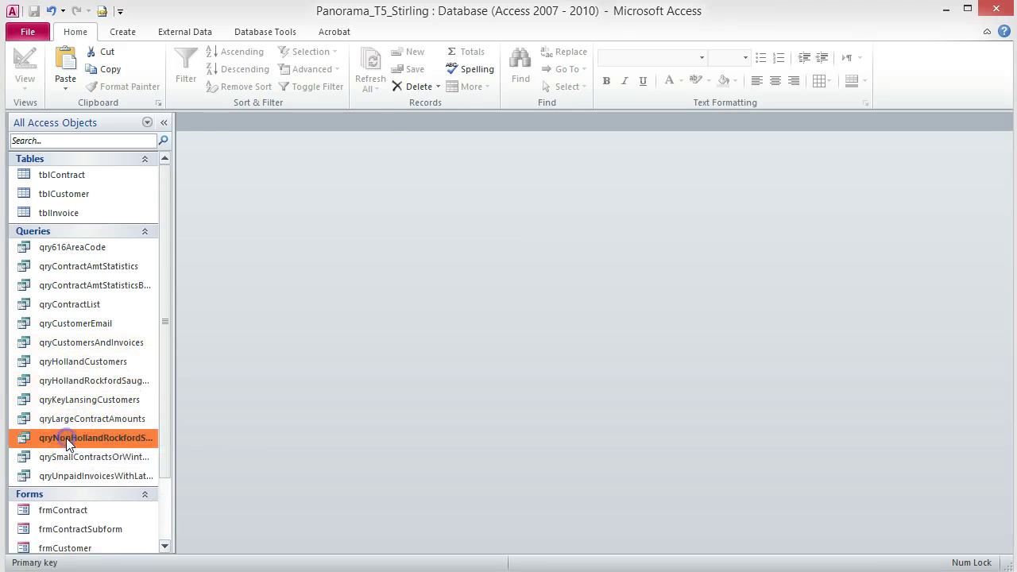
{"action": "left_click", "coordinate": [26, 60]}
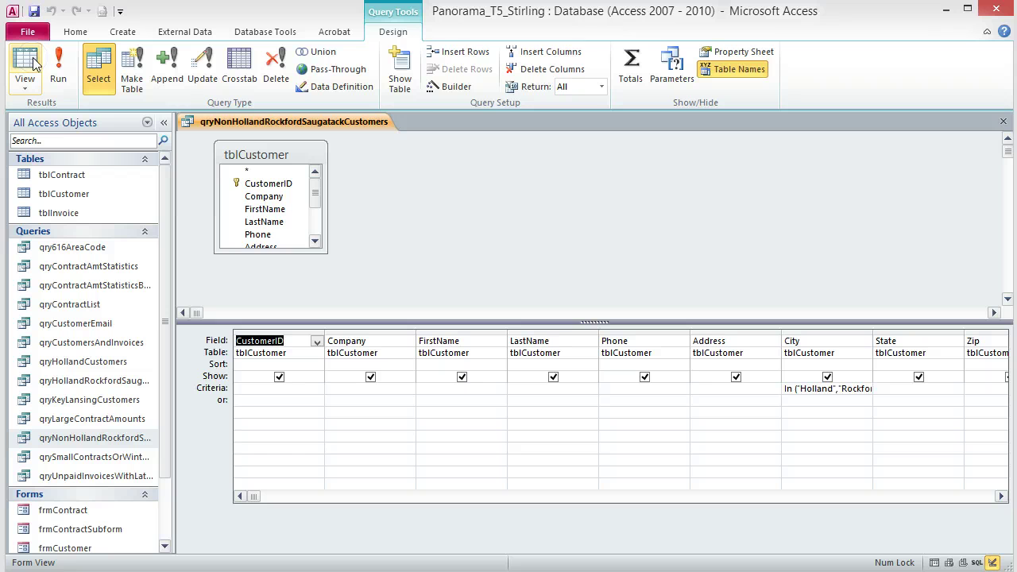
{"action": "left_click", "coordinate": [807, 388]}
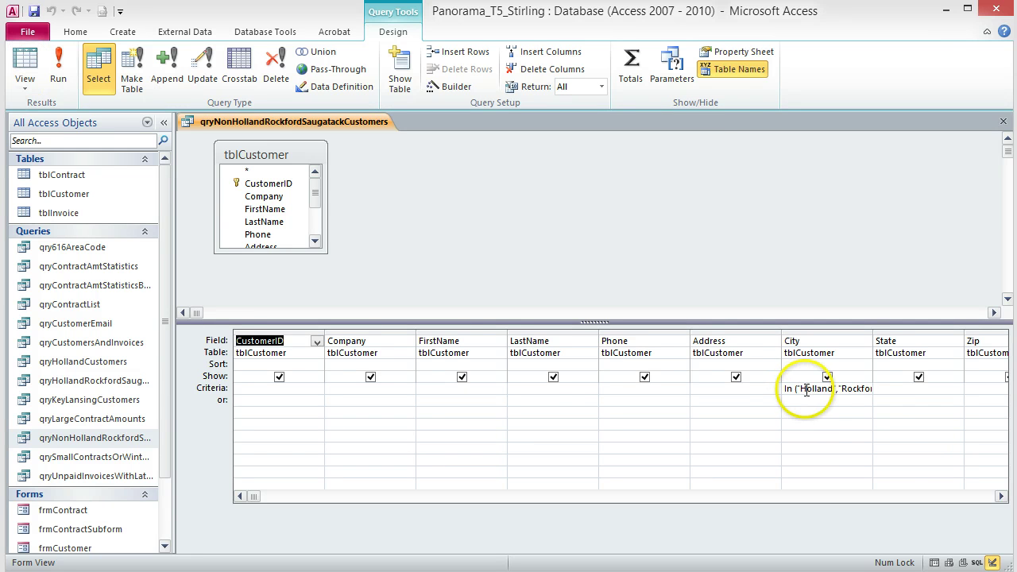
{"action": "right_click", "coordinate": [806, 389]}
{"action": "left_click", "coordinate": [847, 511]}
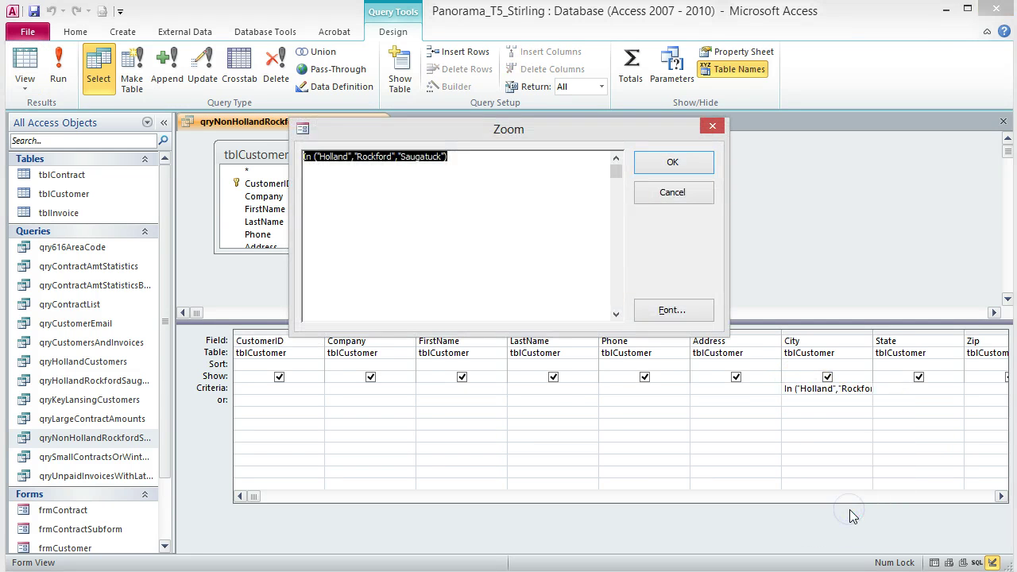
{"action": "left_click", "coordinate": [304, 157]}
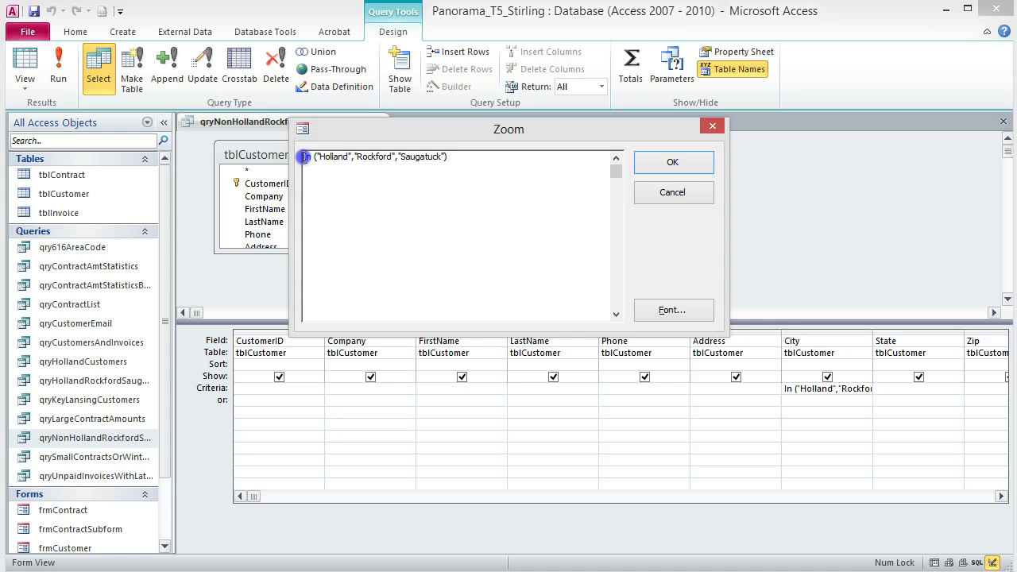
{"action": "type", "text": "Not"}
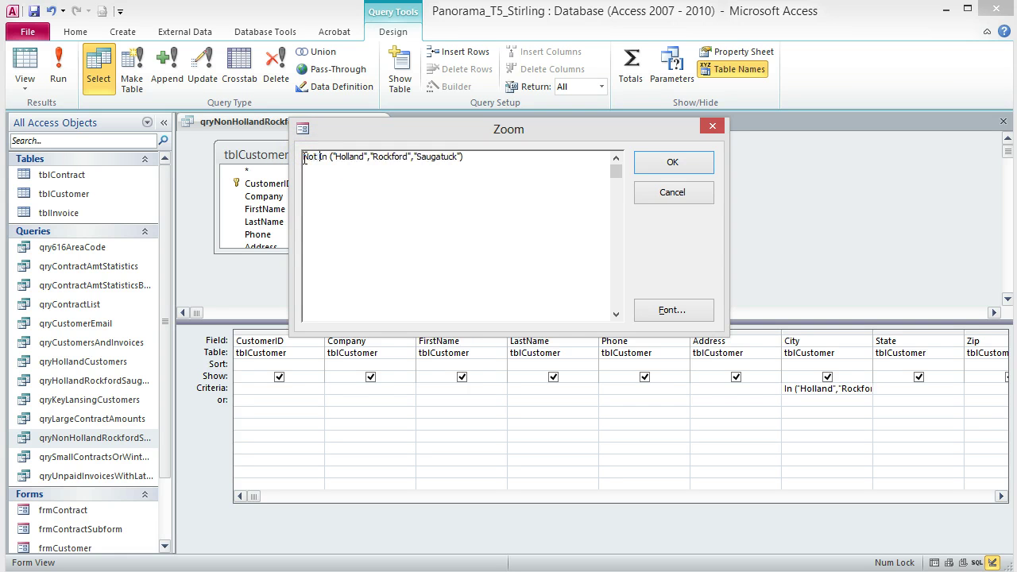
{"action": "left_click", "coordinate": [667, 163]}
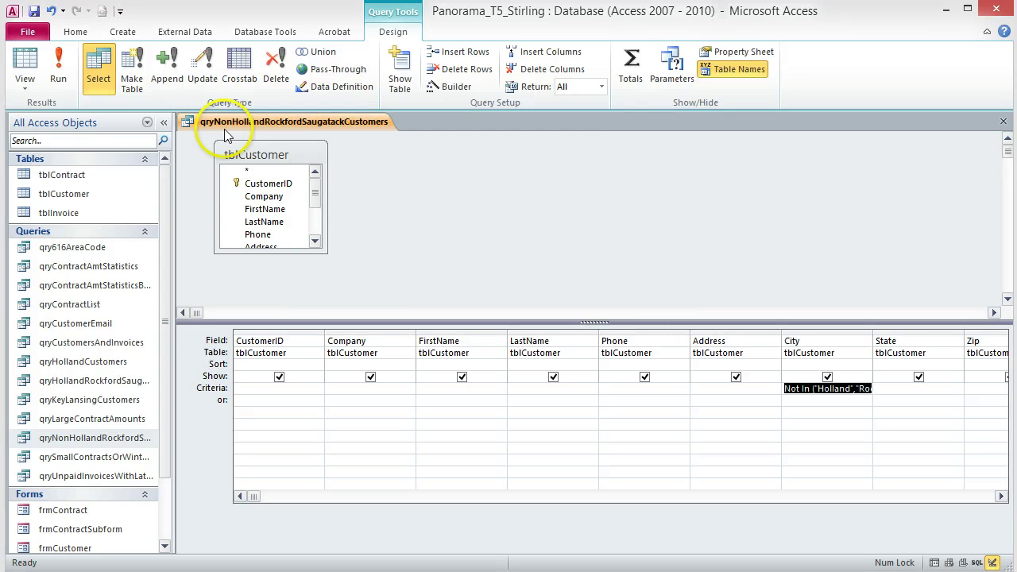
Save and run qryNonHollandRockfordSaugatackCustomers and look through its results.
{"action": "left_click", "coordinate": [33, 11]}
{"action": "left_click", "coordinate": [58, 65]}
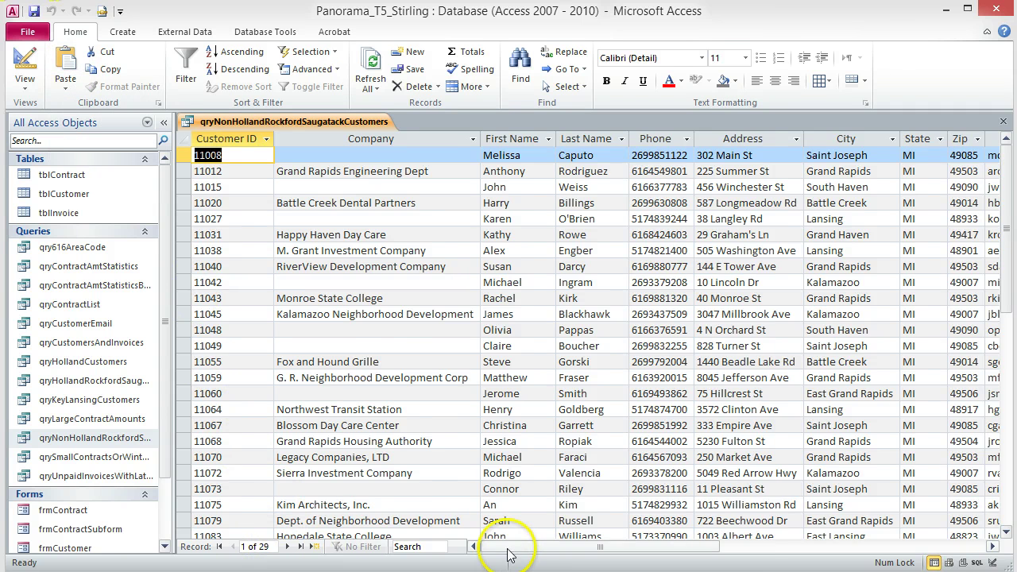
{"action": "left_click_drag", "start_coordinate": [511, 546], "coordinate": [572, 540]}
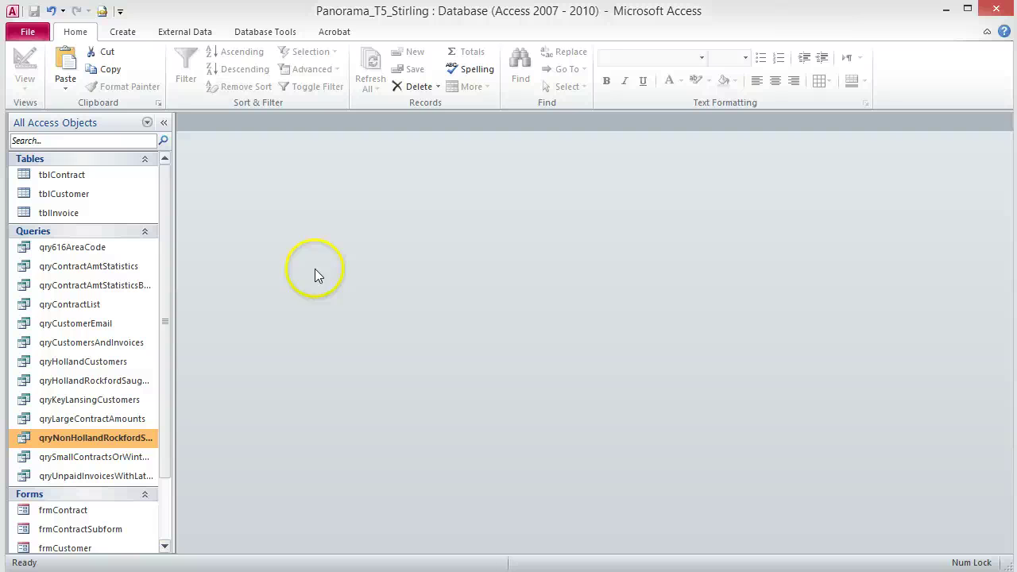
Create a new query in Design view and add the tblCustomer table to it.
{"action": "left_click", "coordinate": [127, 32]}
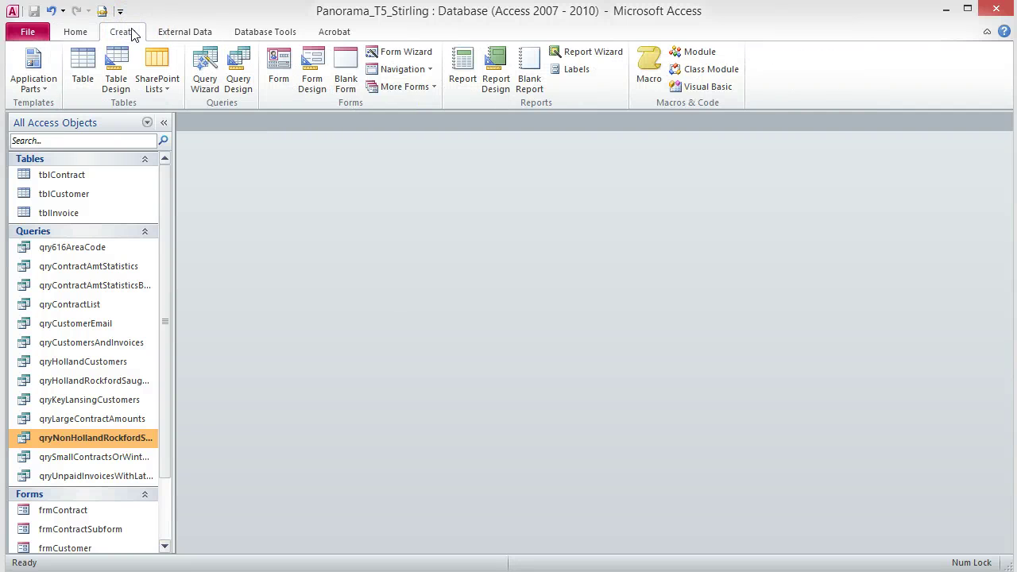
{"action": "left_click", "coordinate": [246, 84]}
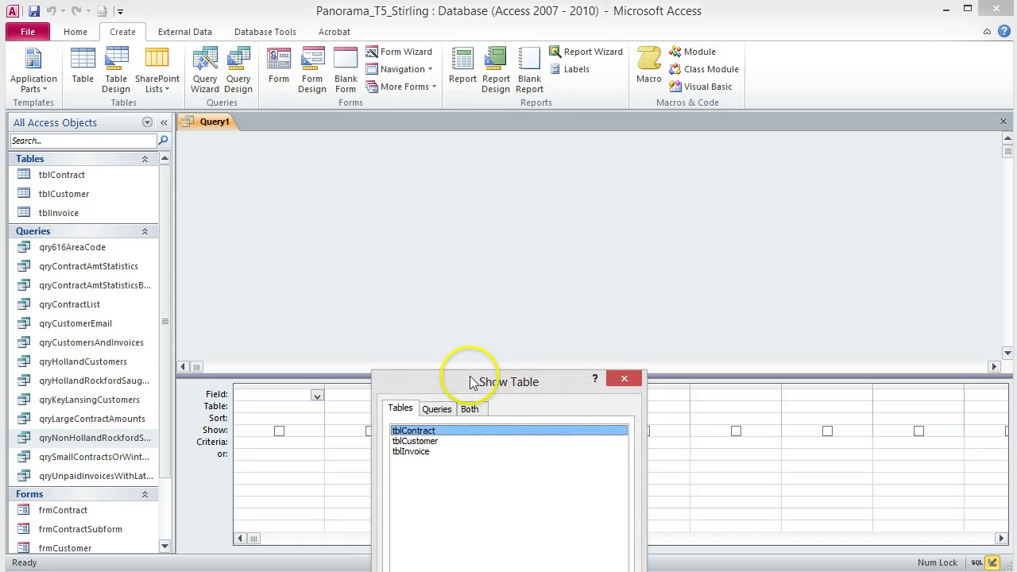
{"action": "left_click_drag", "start_coordinate": [470, 382], "coordinate": [454, 172]}
{"action": "left_click", "coordinate": [402, 232]}
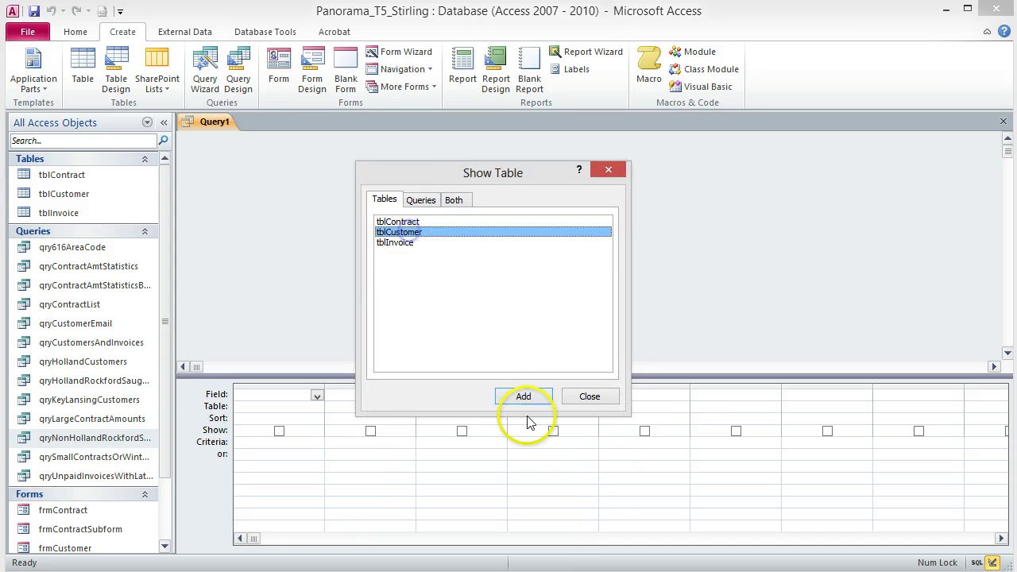
{"action": "left_click", "coordinate": [524, 397]}
{"action": "left_click", "coordinate": [591, 397]}
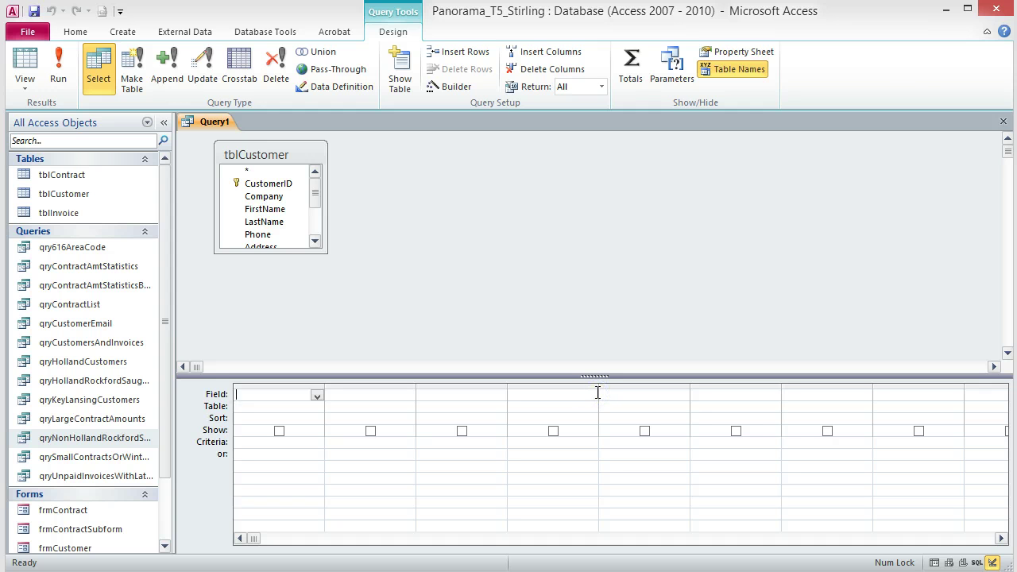
Add all tblCustomer fields to the query design grid, starting in the second column so the first stays blank.
{"action": "left_click", "coordinate": [344, 318]}
{"action": "double_click", "coordinate": [291, 156]}
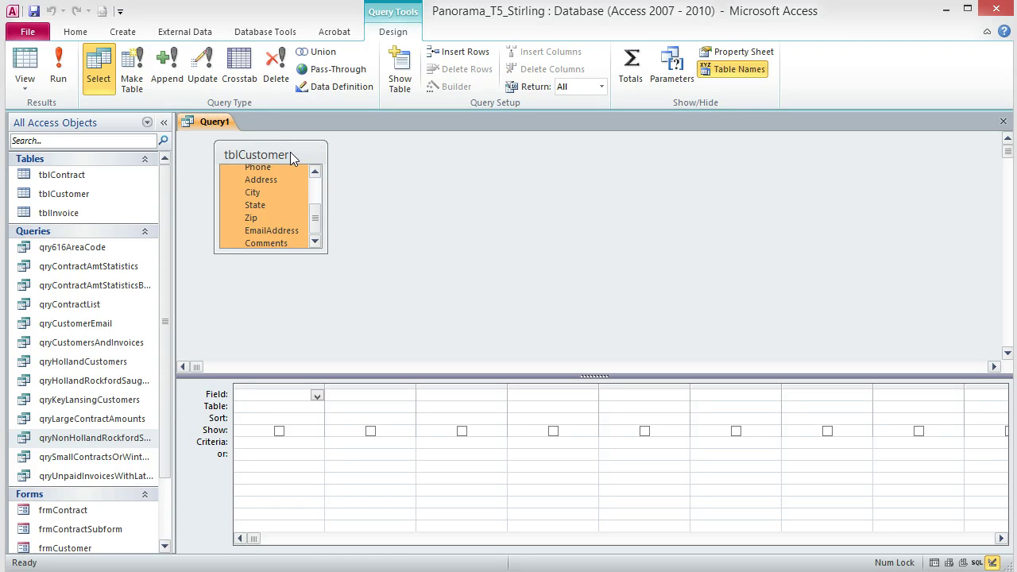
{"action": "left_click_drag", "start_coordinate": [273, 182], "coordinate": [290, 210]}
{"action": "left_click_drag", "start_coordinate": [370, 397], "coordinate": [371, 397]}
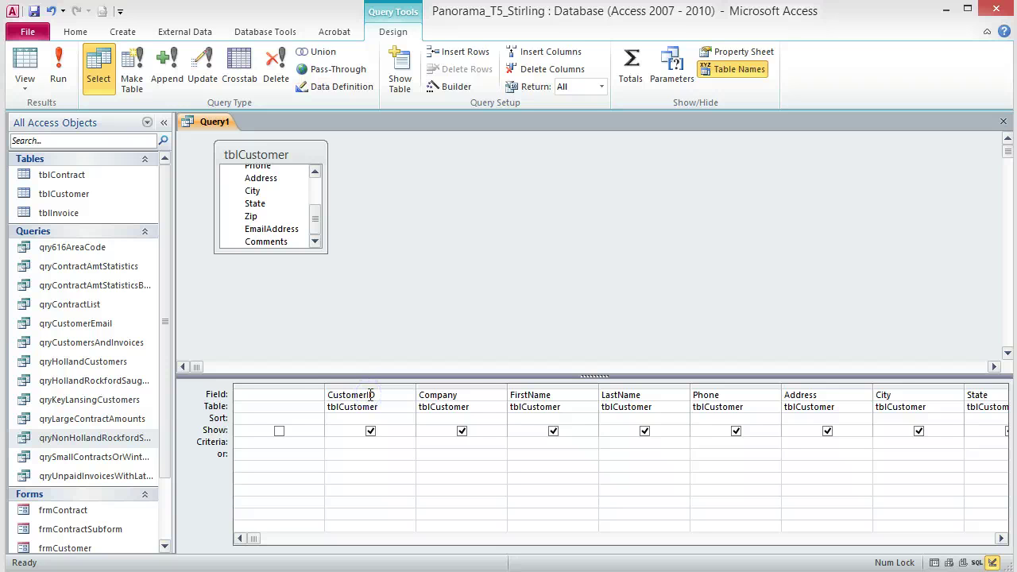
Open the Expression Builder for the blank first column and start a calculated field named Customer:.
{"action": "left_click", "coordinate": [308, 395]}
{"action": "right_click", "coordinate": [307, 395]}
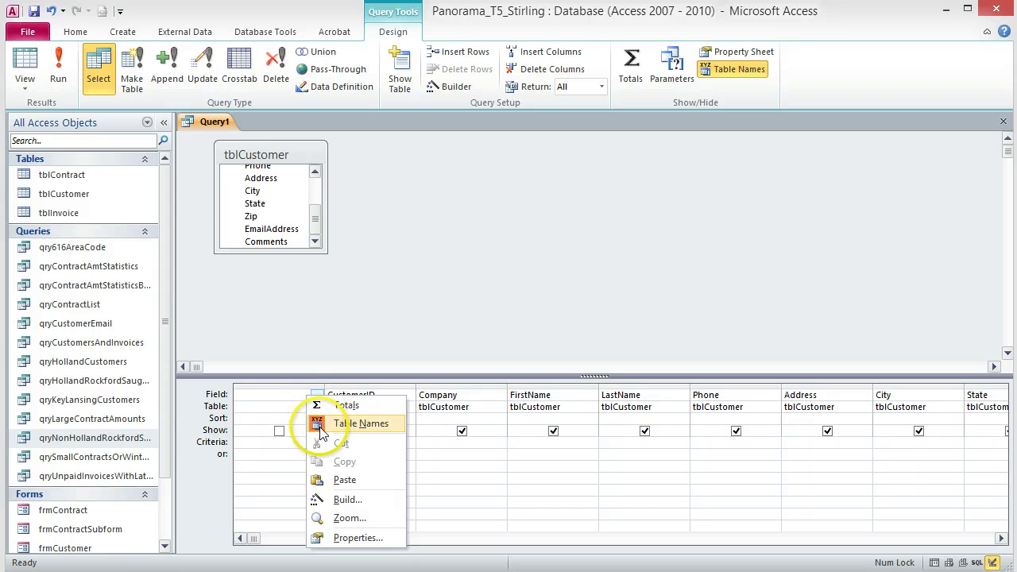
{"action": "left_click", "coordinate": [346, 499]}
{"action": "left_click", "coordinate": [346, 165]}
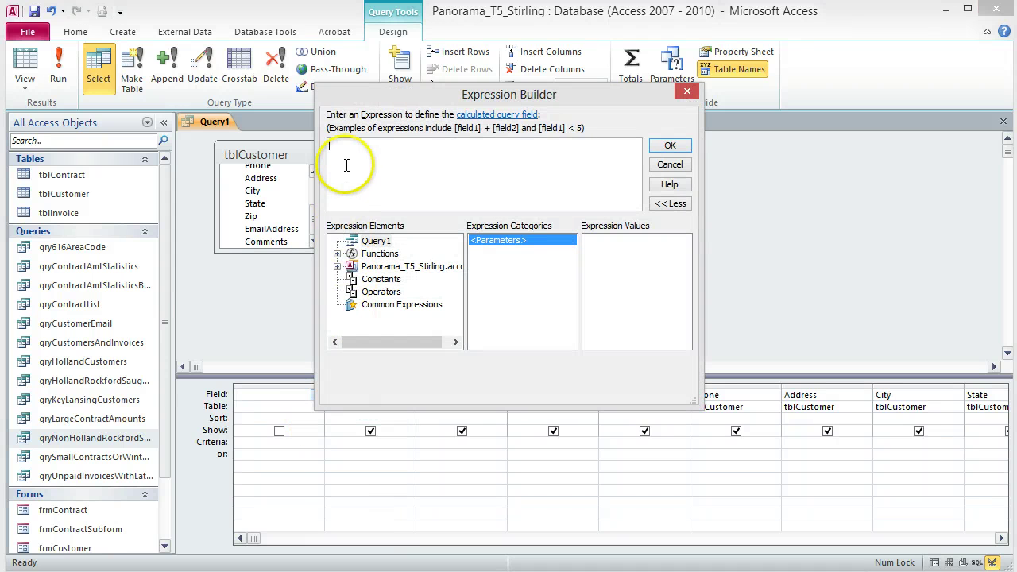
{"action": "type", "text": "Customer:"}
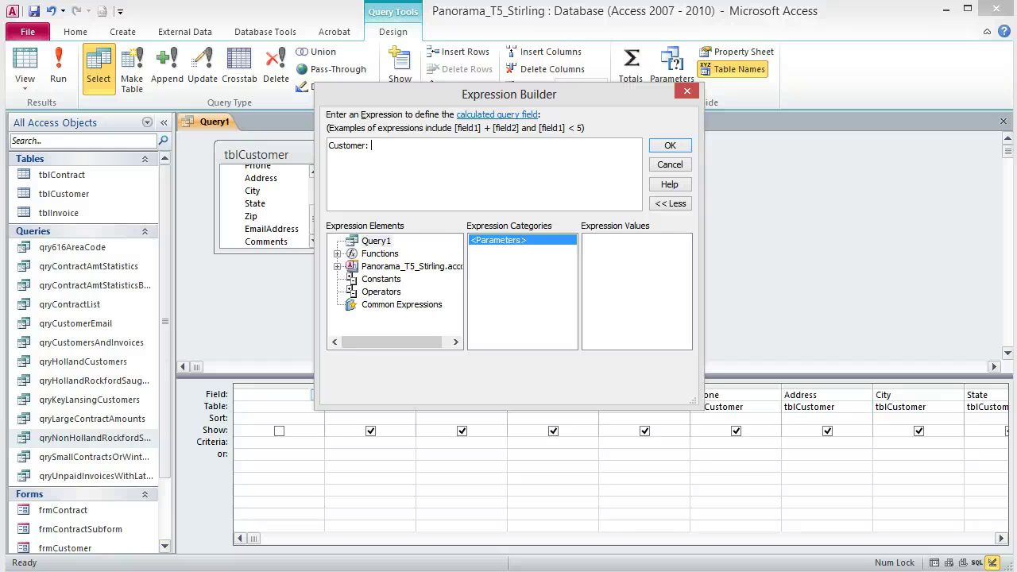
Insert the built-in Program Flow function IIf after Customer: and remove the «Expr» placeholder and extra space before it.
{"action": "double_click", "coordinate": [372, 253]}
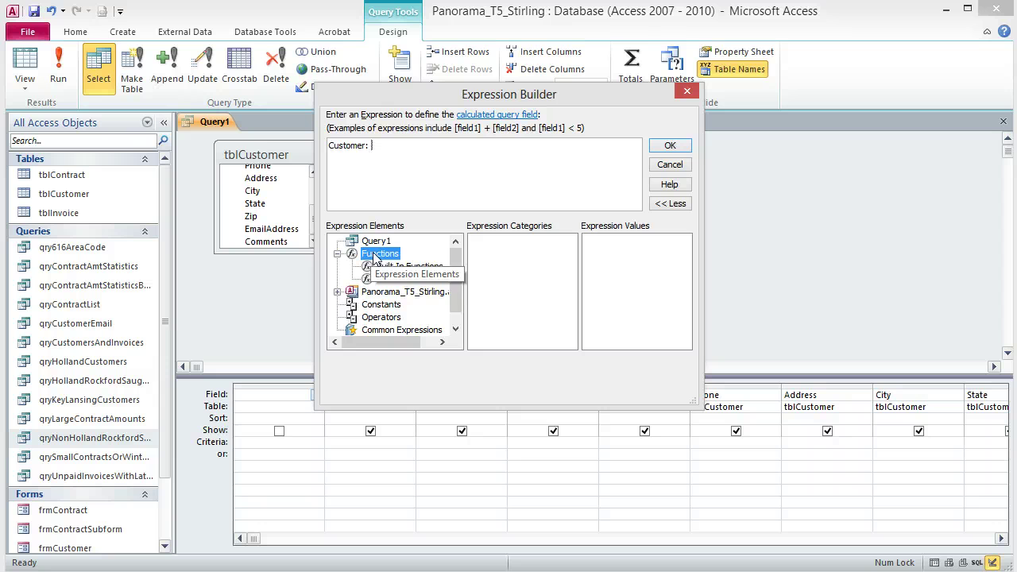
{"action": "left_click", "coordinate": [477, 279]}
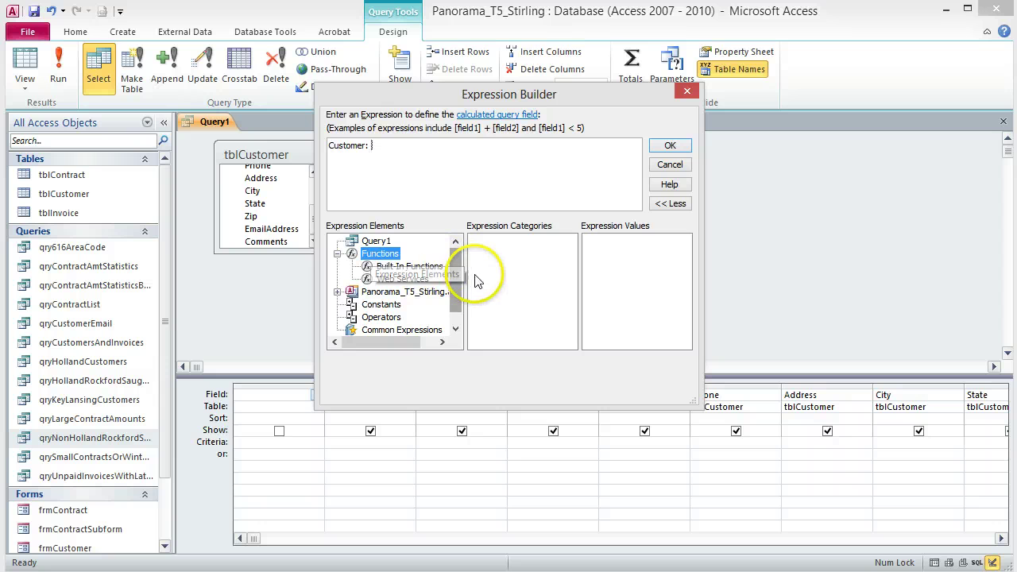
{"action": "left_click", "coordinate": [433, 271]}
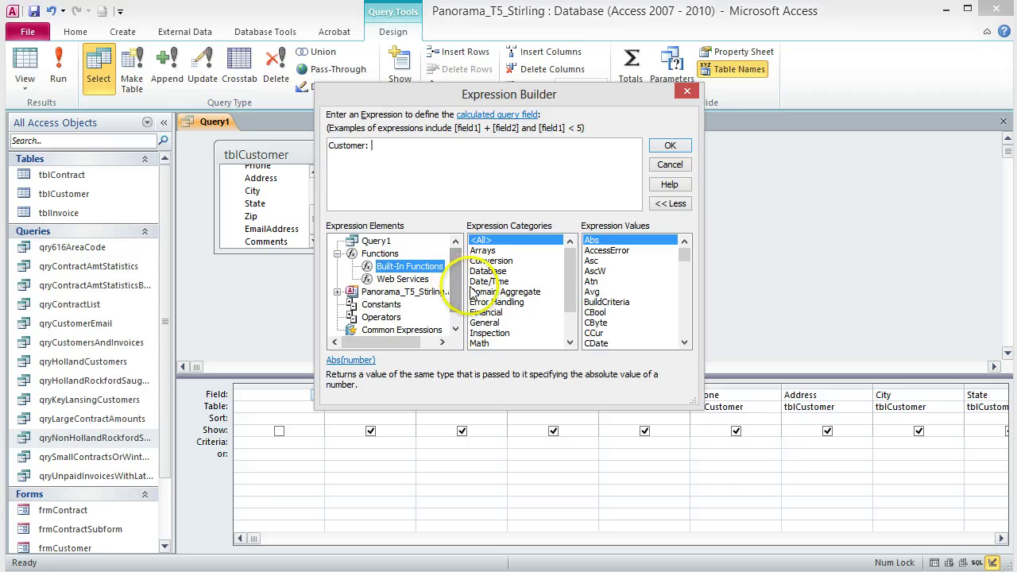
{"action": "left_click_drag", "start_coordinate": [570, 274], "coordinate": [578, 315]}
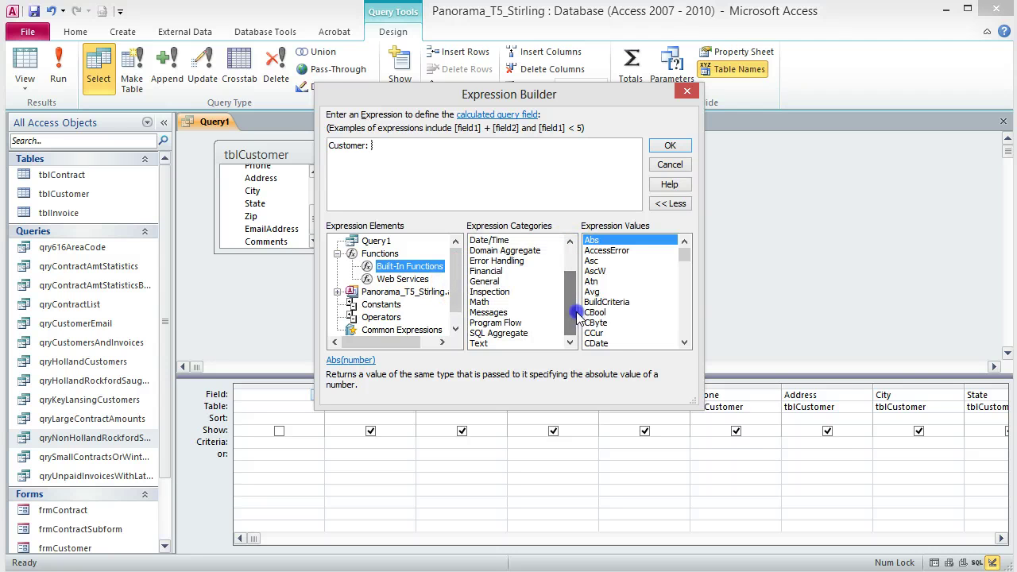
{"action": "left_click", "coordinate": [513, 323]}
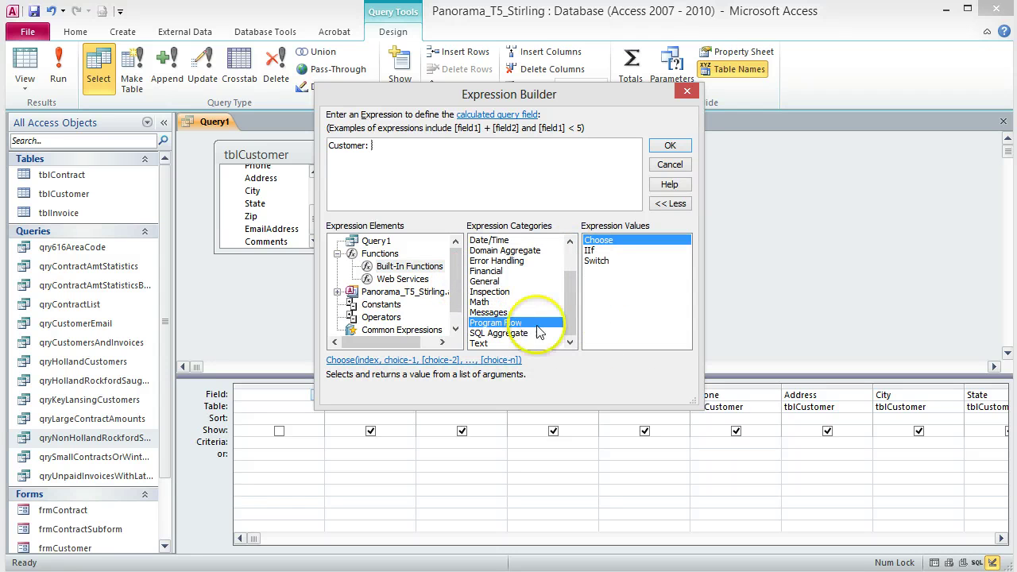
{"action": "double_click", "coordinate": [589, 251]}
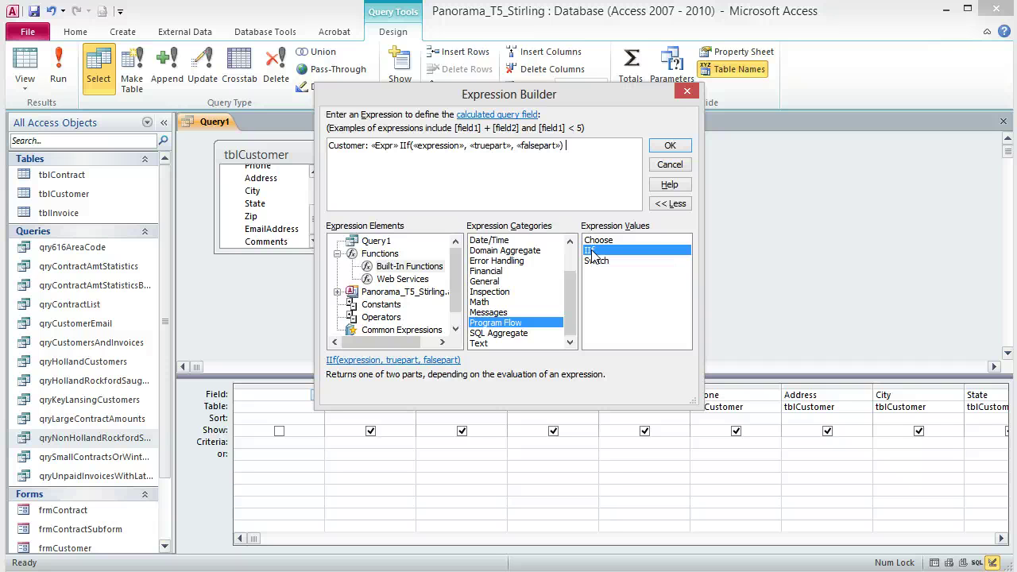
{"action": "left_click", "coordinate": [382, 146]}
{"action": "key", "text": "Delete"}
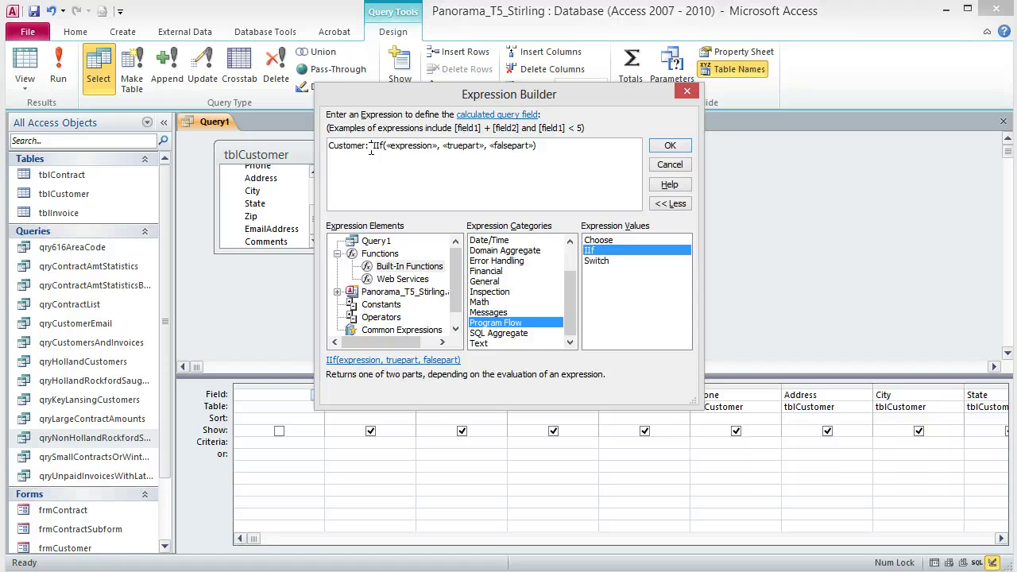
{"action": "left_click", "coordinate": [371, 149]}
{"action": "key", "text": "BackSpace"}
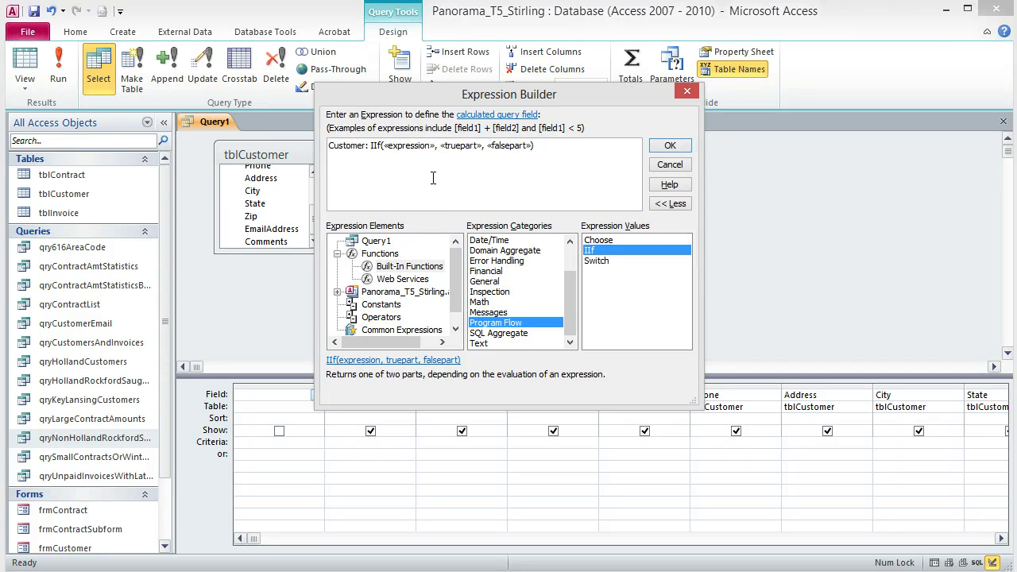
Replace the IIf expression placeholder with the Inspection function IsNull, using Company as its argument.
{"action": "left_click", "coordinate": [373, 199]}
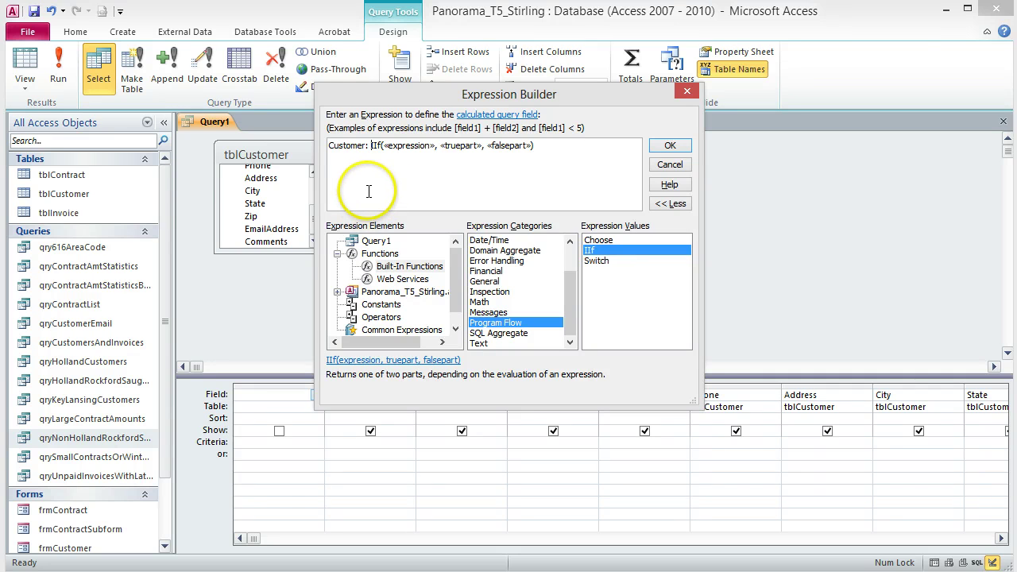
{"action": "left_click", "coordinate": [405, 151]}
{"action": "double_click", "coordinate": [406, 151]}
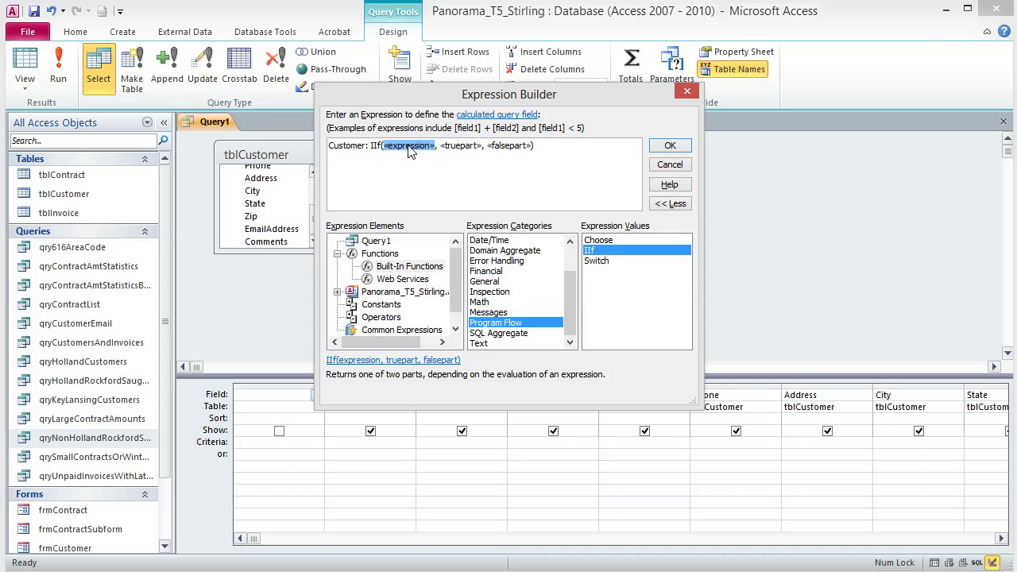
{"action": "left_click", "coordinate": [497, 292]}
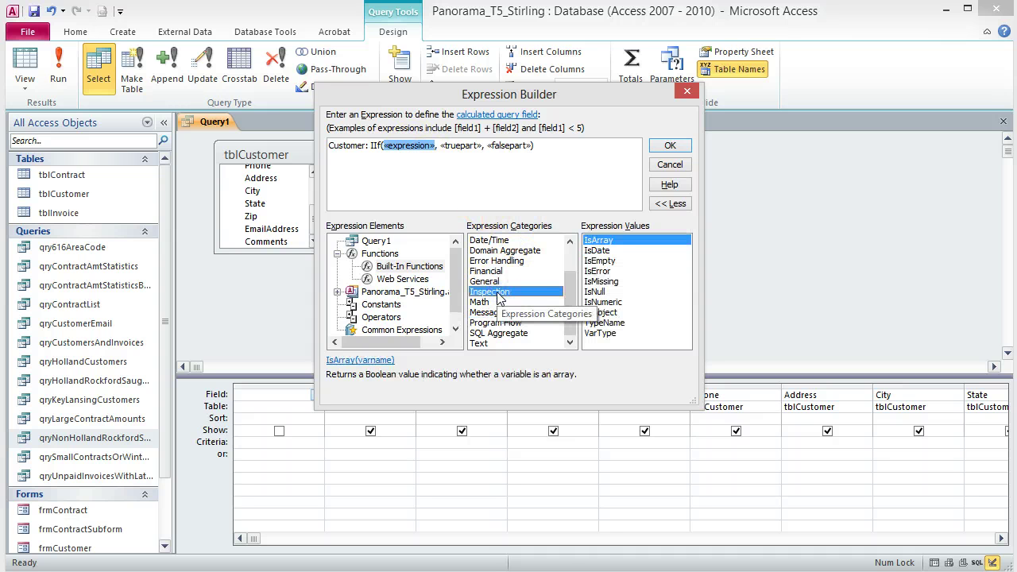
{"action": "left_click", "coordinate": [598, 294]}
{"action": "double_click", "coordinate": [599, 294]}
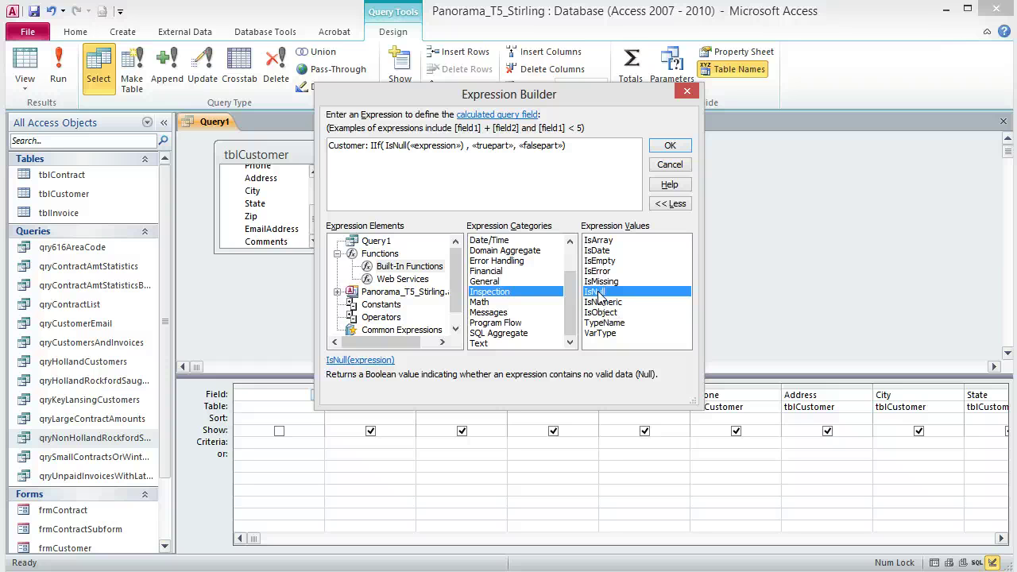
{"action": "left_click", "coordinate": [441, 147]}
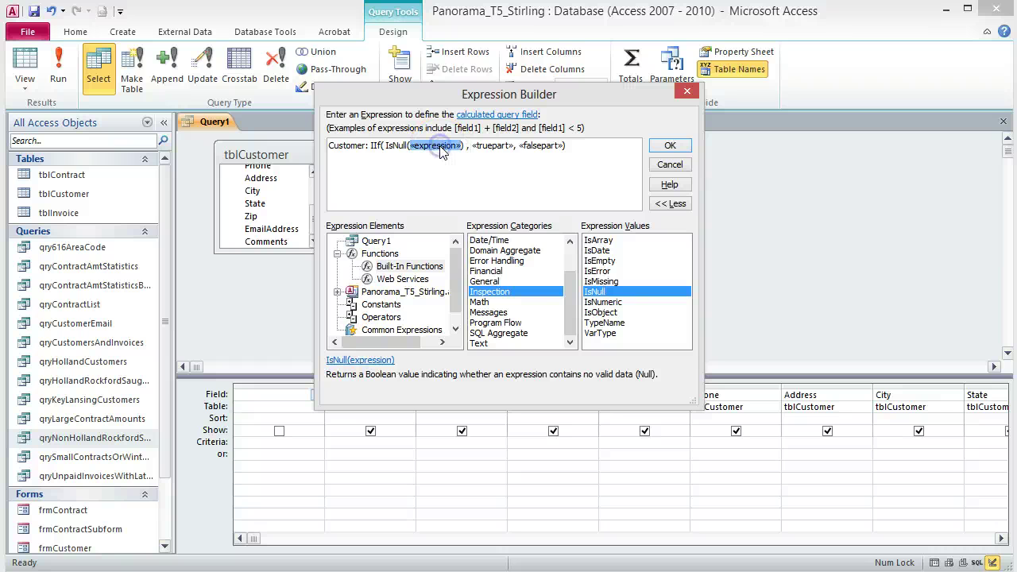
{"action": "type", "text": "Compa"}
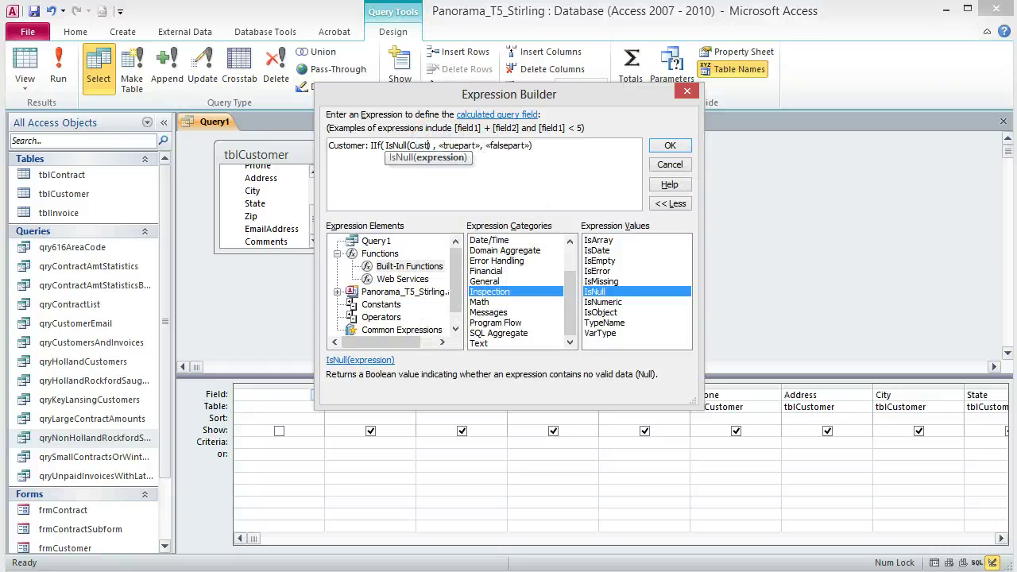
{"action": "type", "text": "ny"}
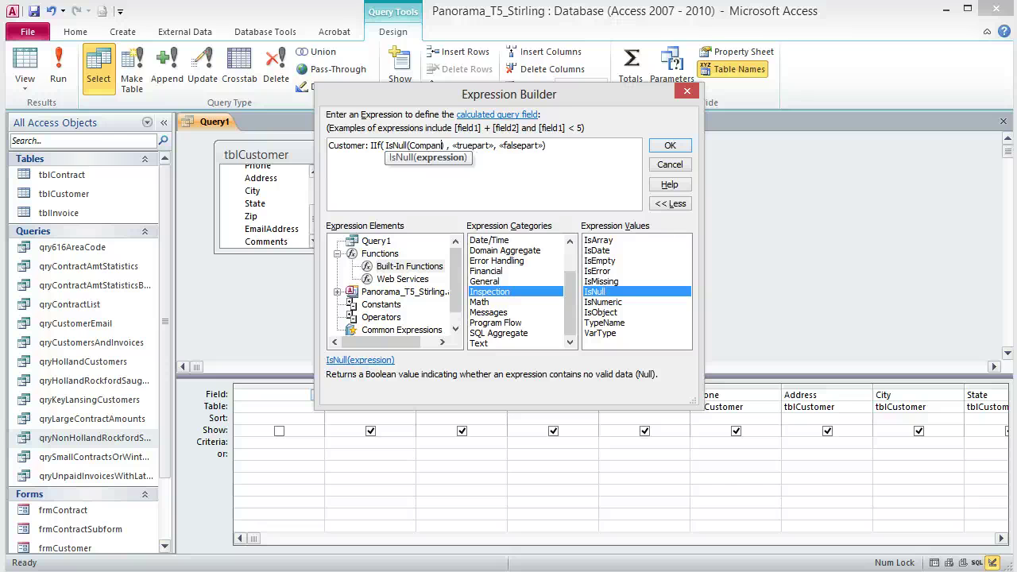
Set the IIf false part to Company and the true part to LastName & ", " & FirstName, and accept the expression.
{"action": "left_click", "coordinate": [528, 145]}
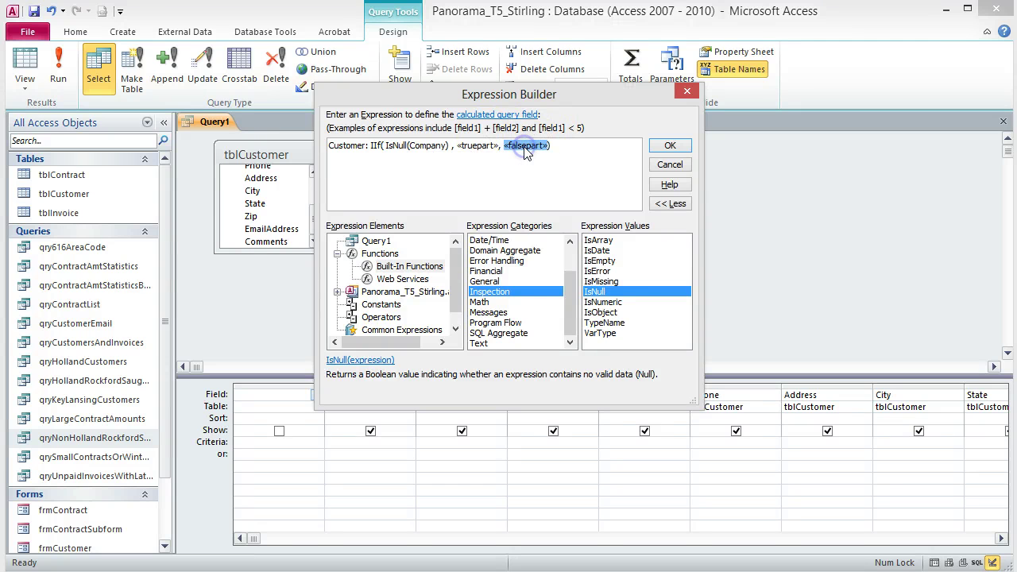
{"action": "type", "text": "Company"}
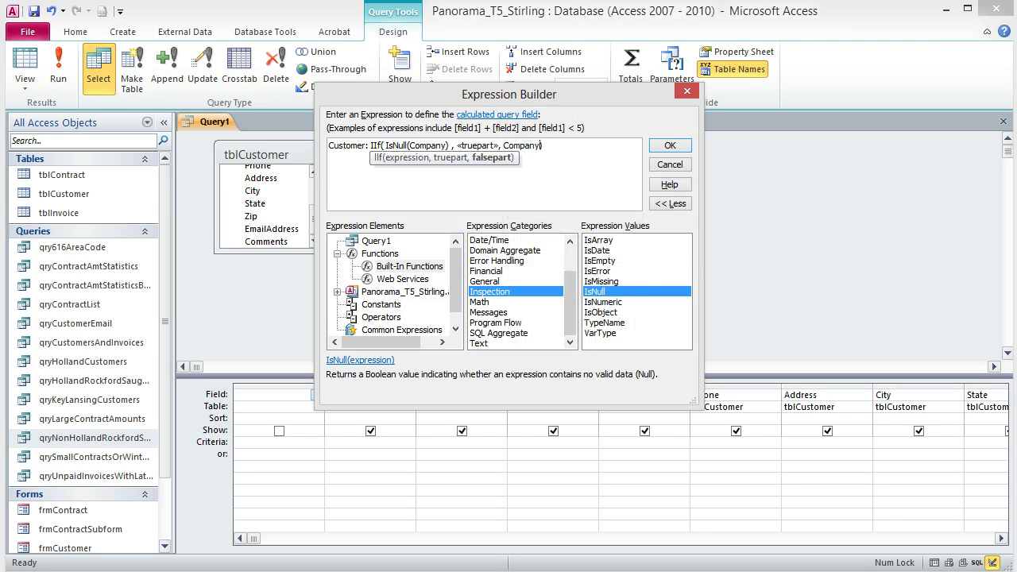
{"action": "left_click", "coordinate": [478, 148]}
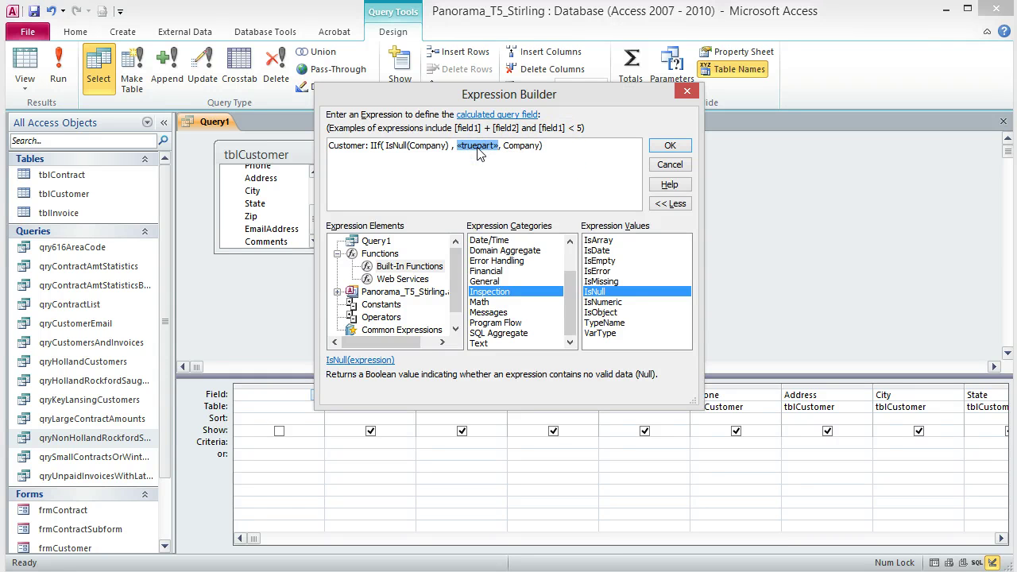
{"action": "type", "text": "LastNam"}
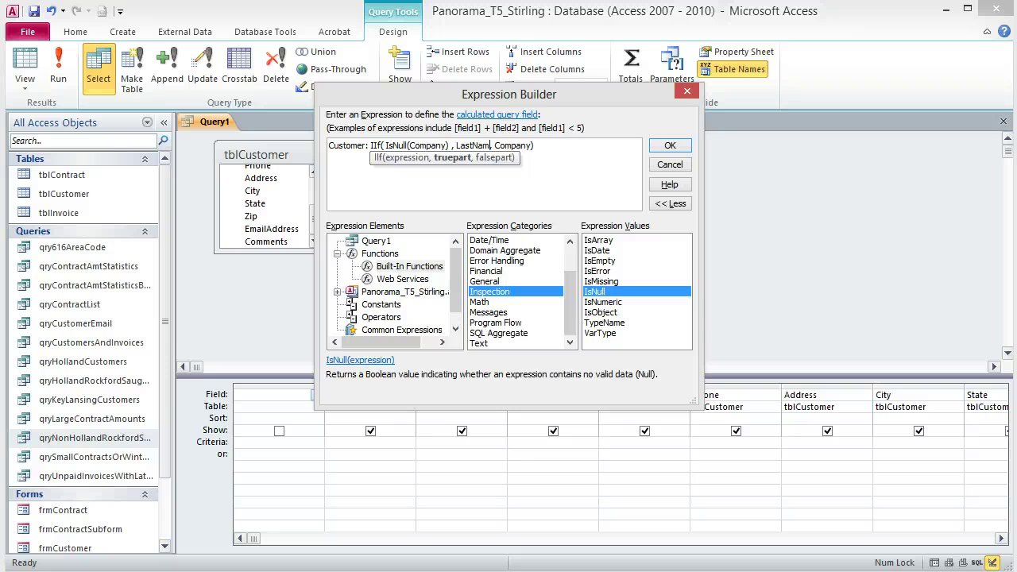
{"action": "type", "text": "e & \", \" F"}
{"action": "key", "text": "BackSpace"}
{"action": "type", "text": "& First"}
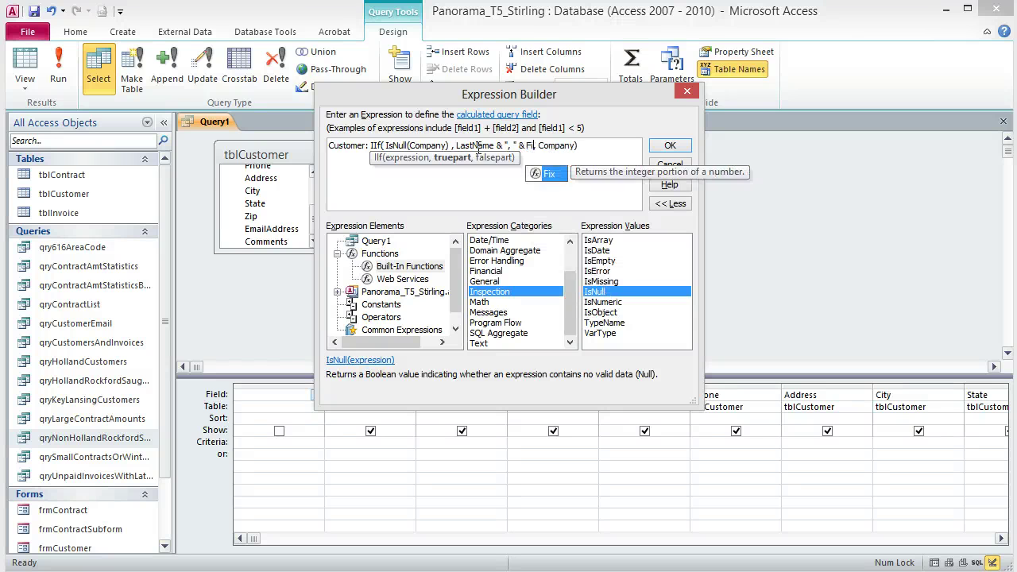
{"action": "type", "text": "Name"}
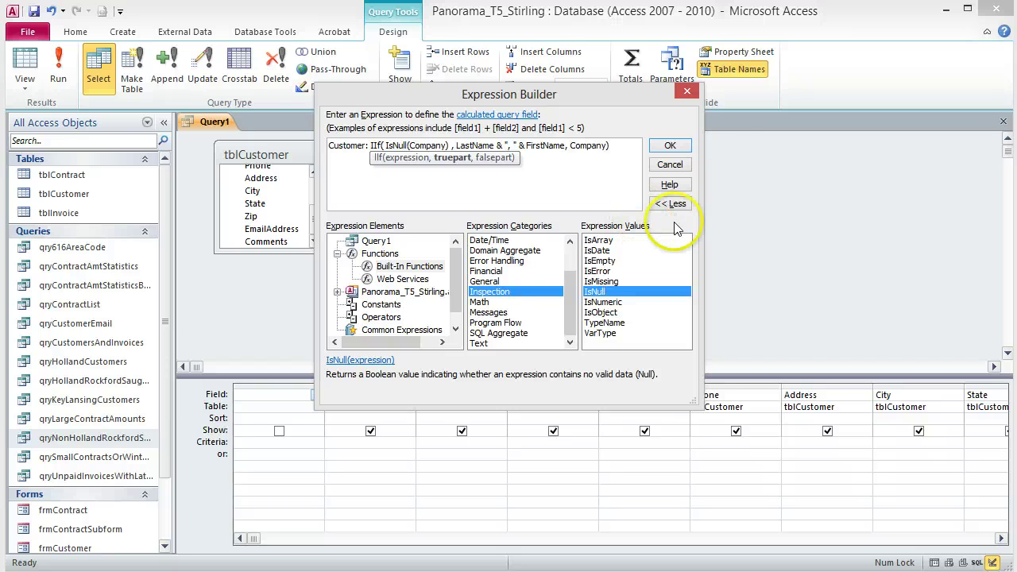
{"action": "left_click", "coordinate": [670, 148]}
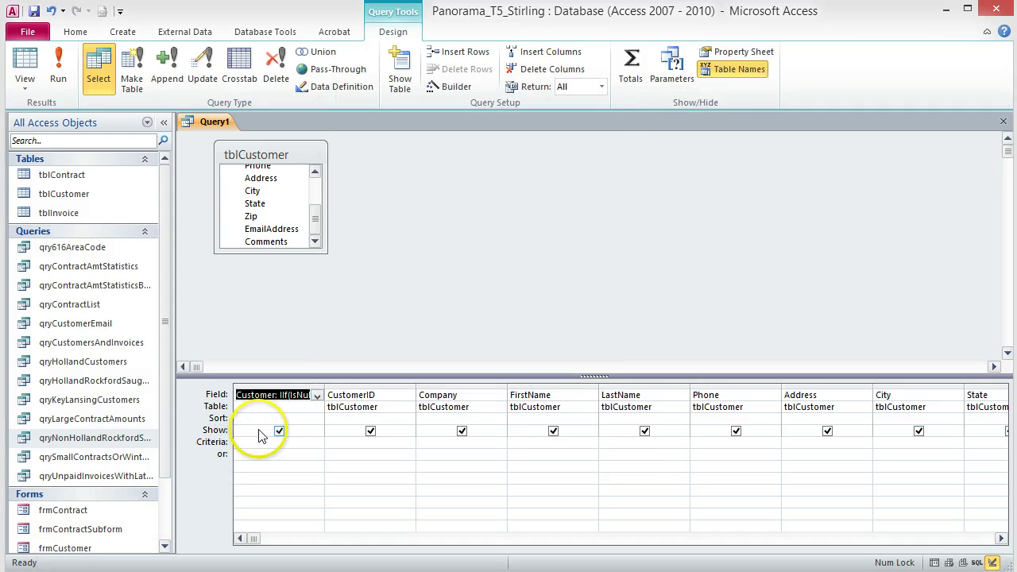
Widen the calculated Customer column in the design grid to fit its expression and sort it in ascending order.
{"action": "double_click", "coordinate": [325, 387]}
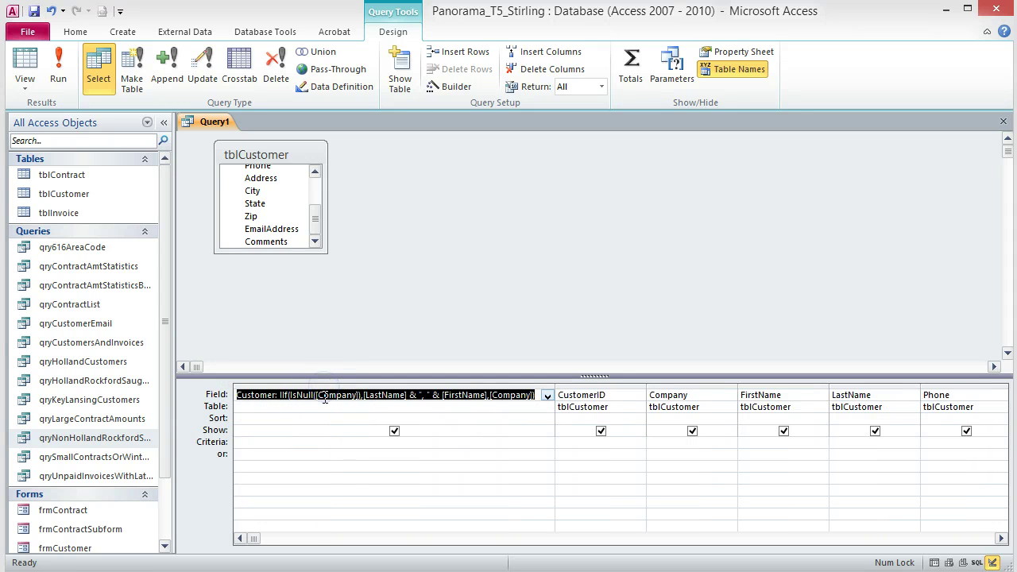
{"action": "left_click", "coordinate": [278, 418]}
{"action": "left_click", "coordinate": [547, 419]}
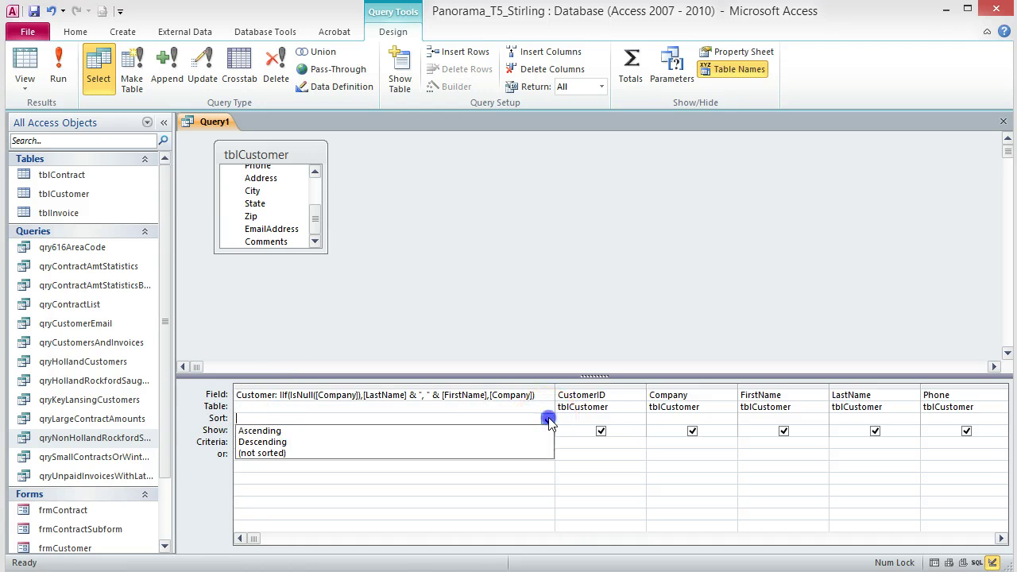
{"action": "left_click", "coordinate": [393, 431]}
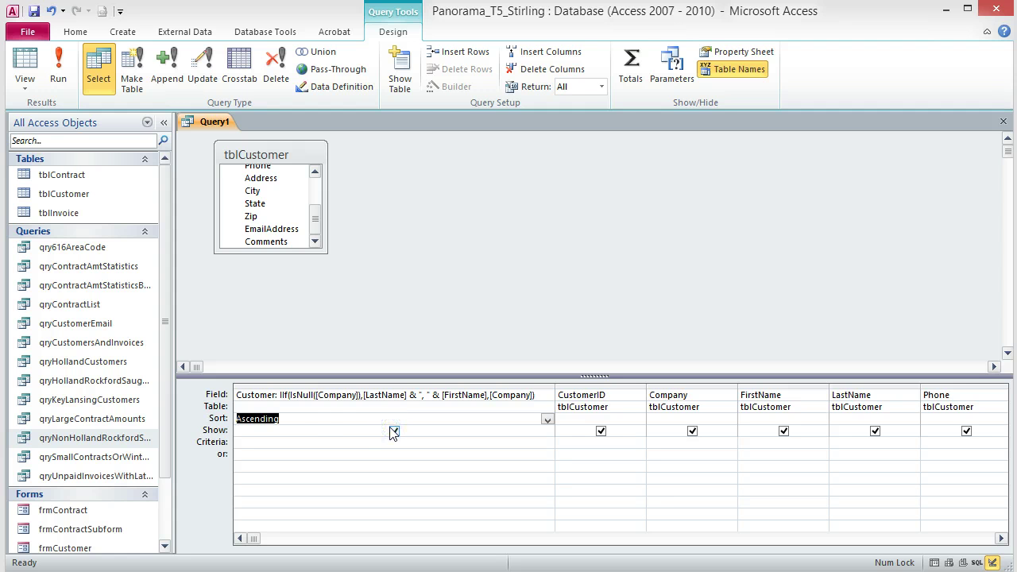
Save the query as qryCustomersByName and run it.
{"action": "left_click", "coordinate": [35, 12]}
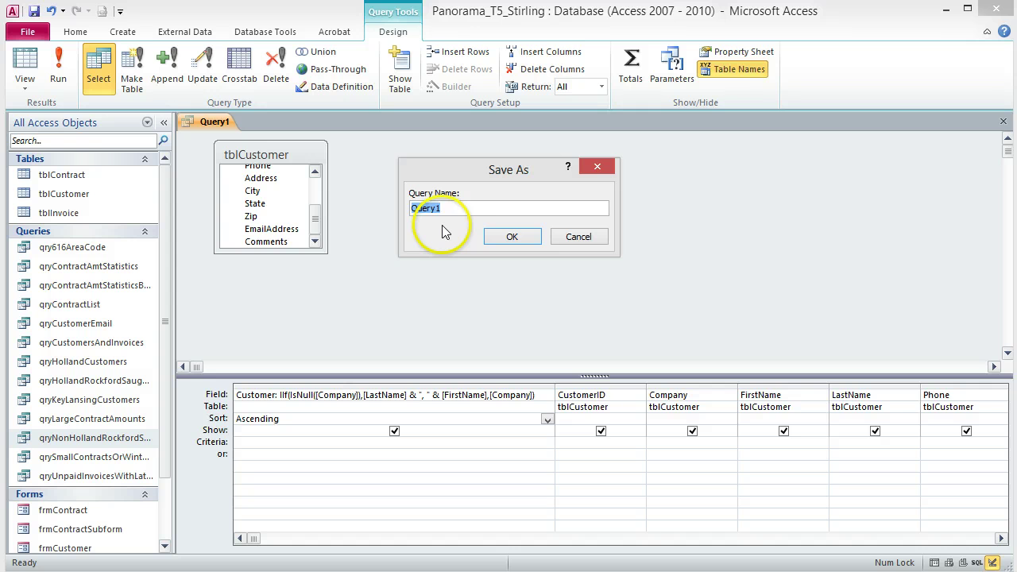
{"action": "type", "text": "qryCustomersByName"}
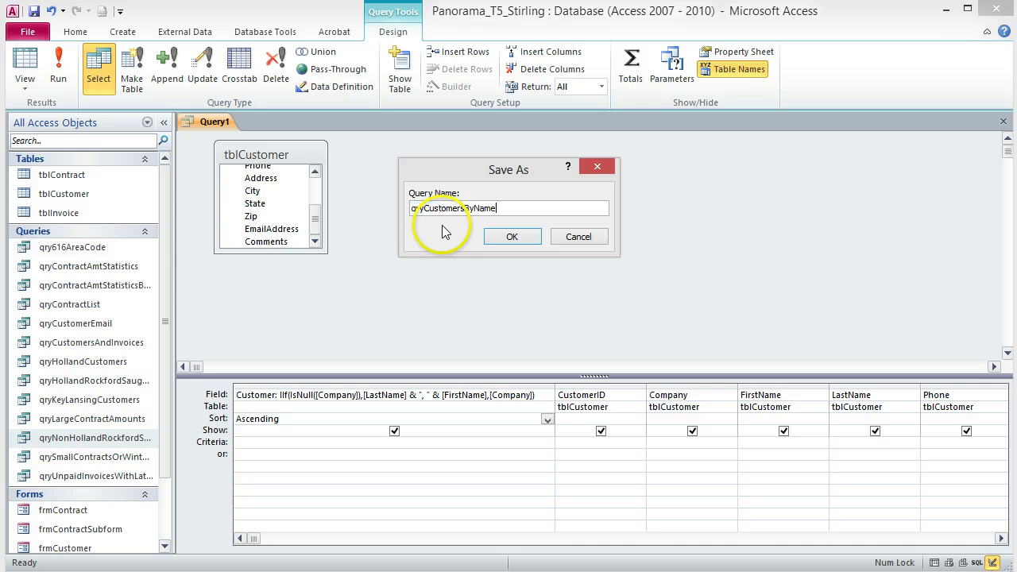
{"action": "left_click", "coordinate": [511, 239]}
{"action": "left_click", "coordinate": [58, 71]}
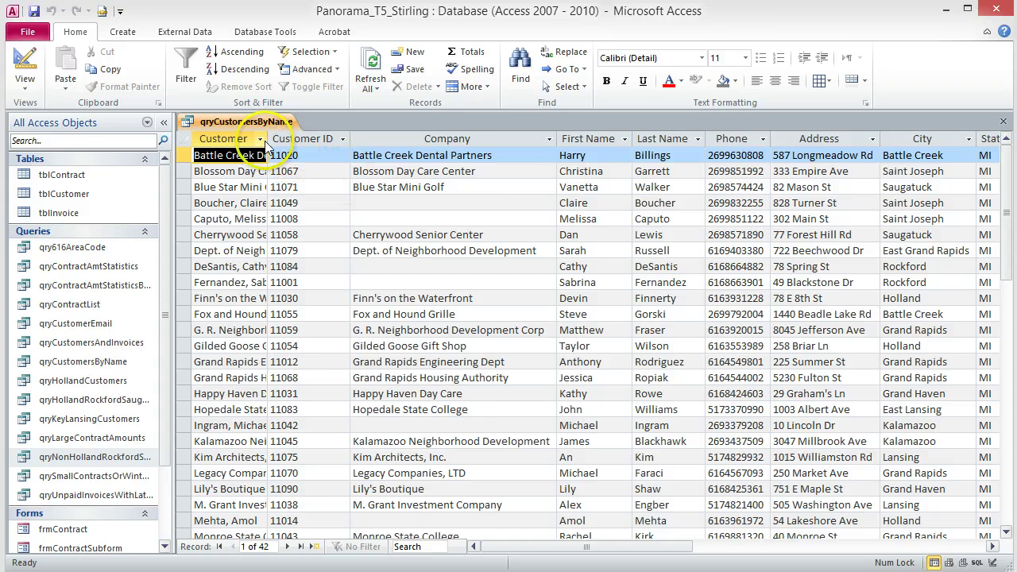
Fit the Customer column's width to its contents in the datasheet and close qryCustomersByName.
{"action": "double_click", "coordinate": [268, 138]}
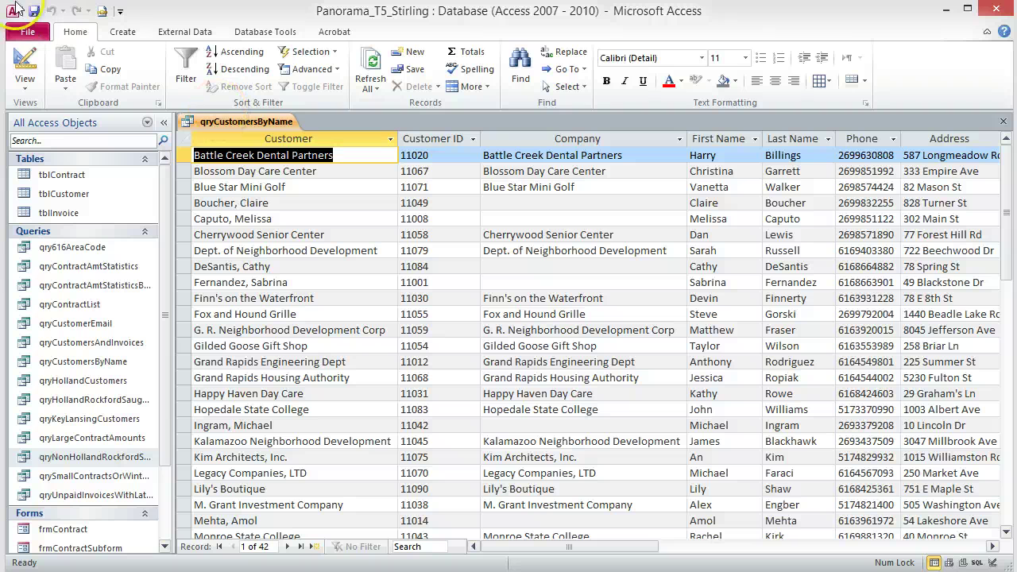
{"action": "left_click", "coordinate": [1003, 121]}
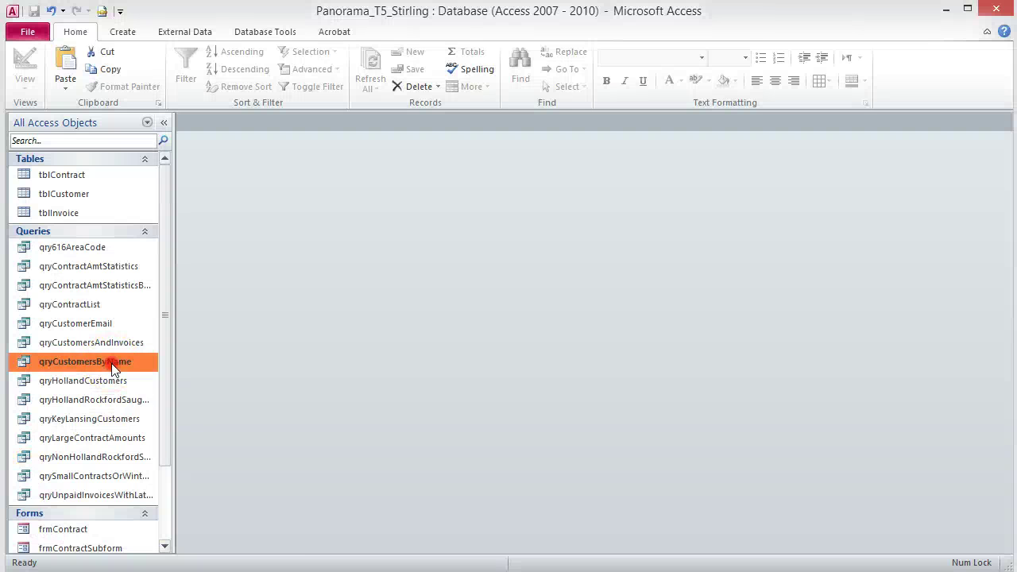
Copy the query qryCustomersByName and paste the copy as qryCustomersByNameParameter.
{"action": "right_click", "coordinate": [115, 362]}
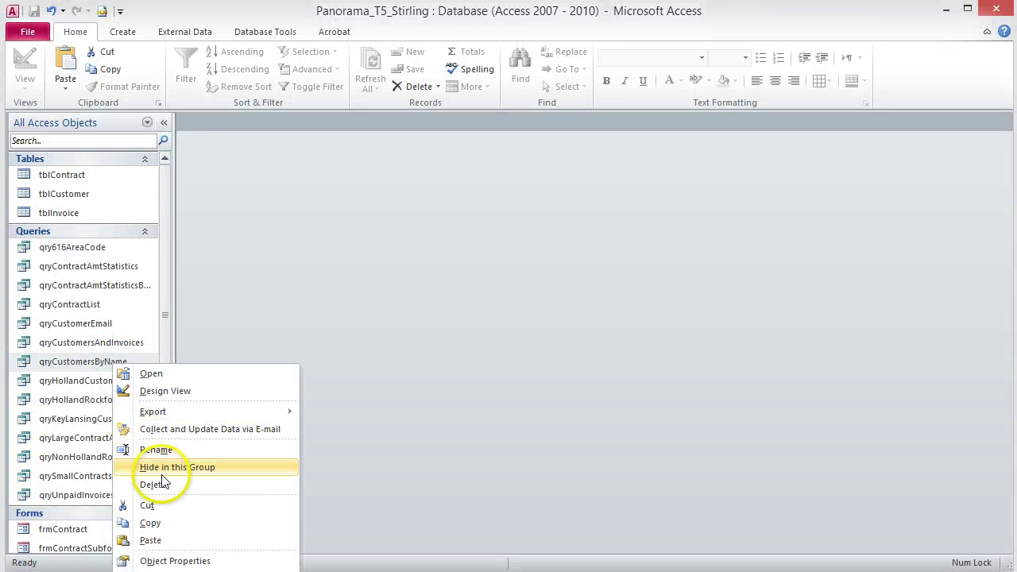
{"action": "left_click", "coordinate": [151, 522]}
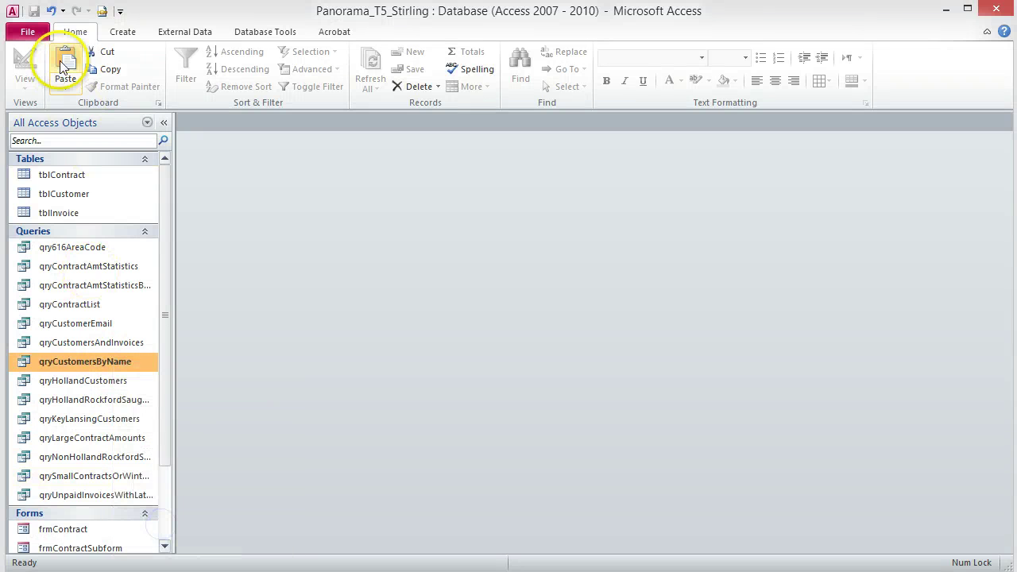
{"action": "left_click", "coordinate": [66, 62]}
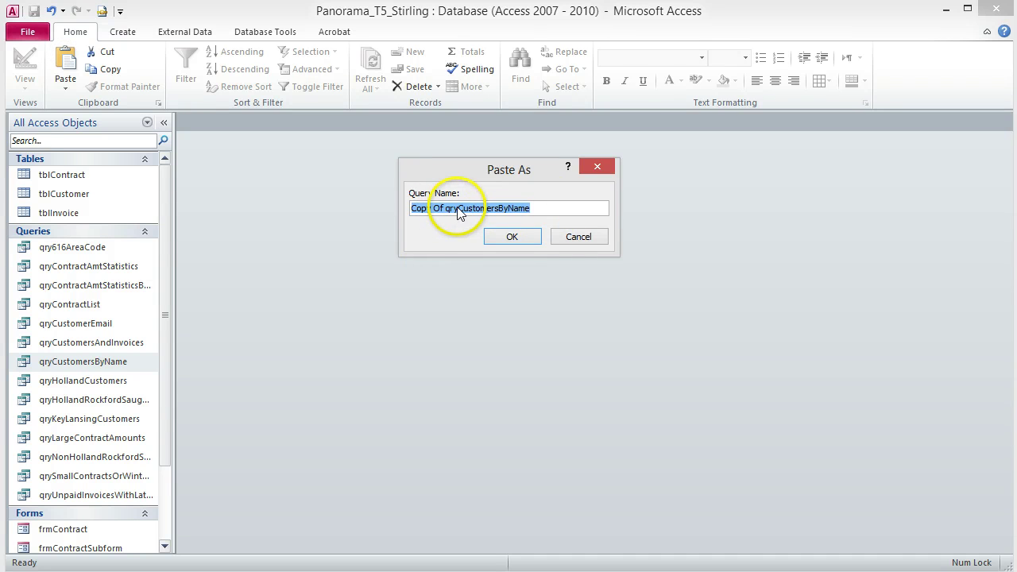
{"action": "left_click", "coordinate": [439, 207]}
{"action": "left_click_drag", "start_coordinate": [444, 208], "coordinate": [361, 201]}
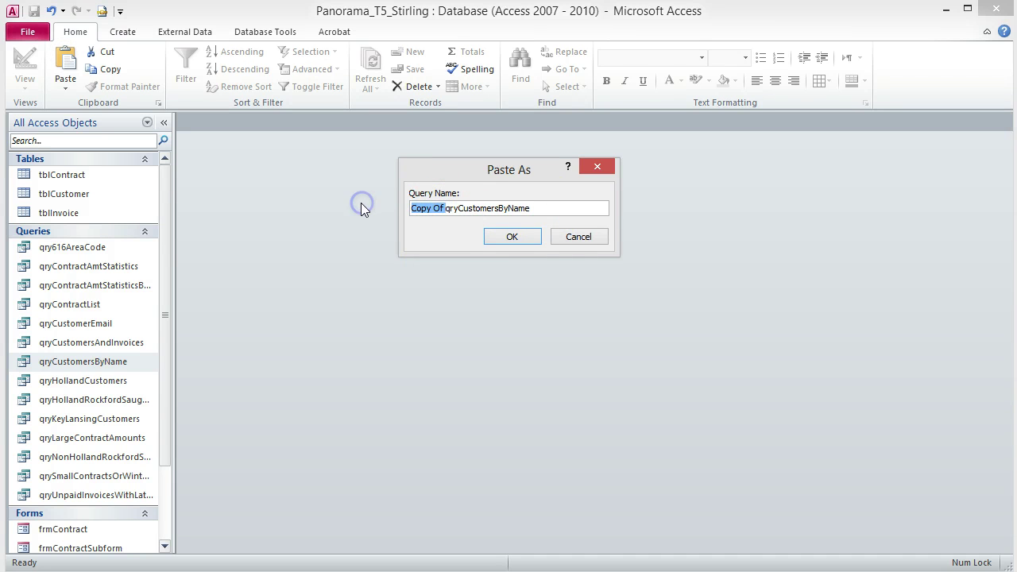
{"action": "key", "text": "Delete"}
{"action": "left_click", "coordinate": [530, 208]}
{"action": "type", "text": "Pa"}
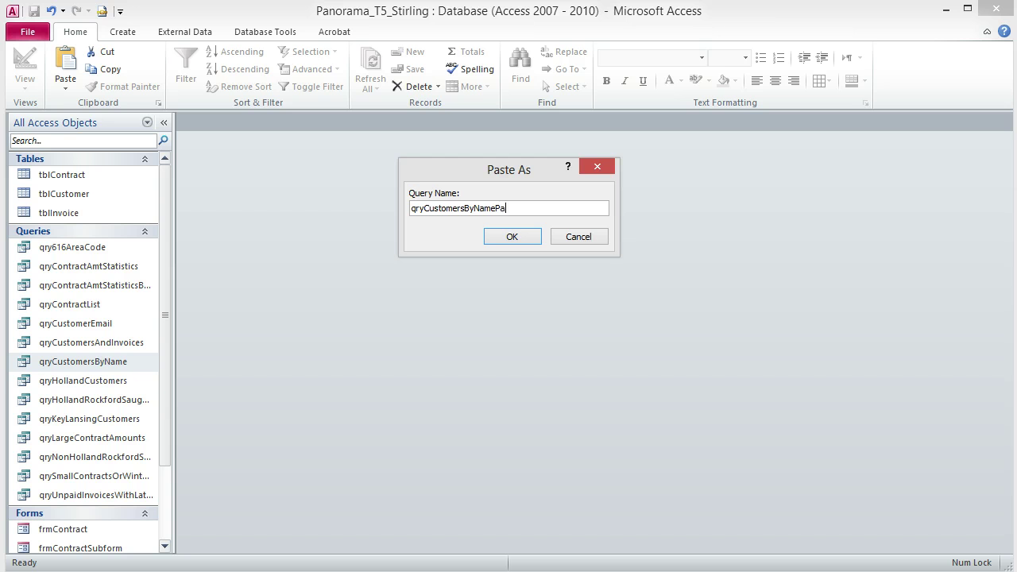
{"action": "type", "text": "rameter"}
{"action": "left_click", "coordinate": [531, 235]}
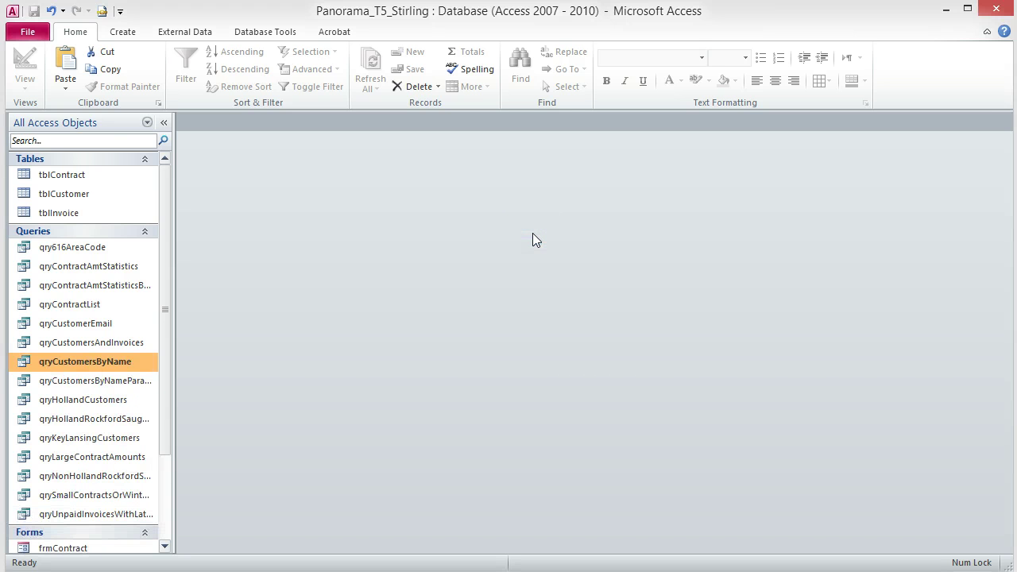
Open qryCustomersByNameParameter in Design view, set the City criterion to [Type the city:] and save the query.
{"action": "double_click", "coordinate": [129, 381]}
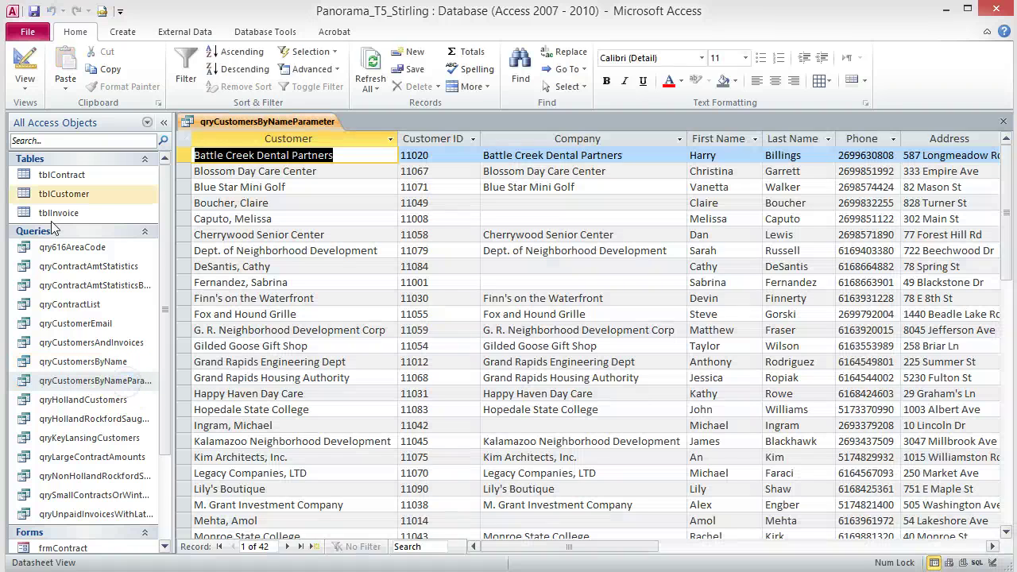
{"action": "left_click", "coordinate": [29, 51]}
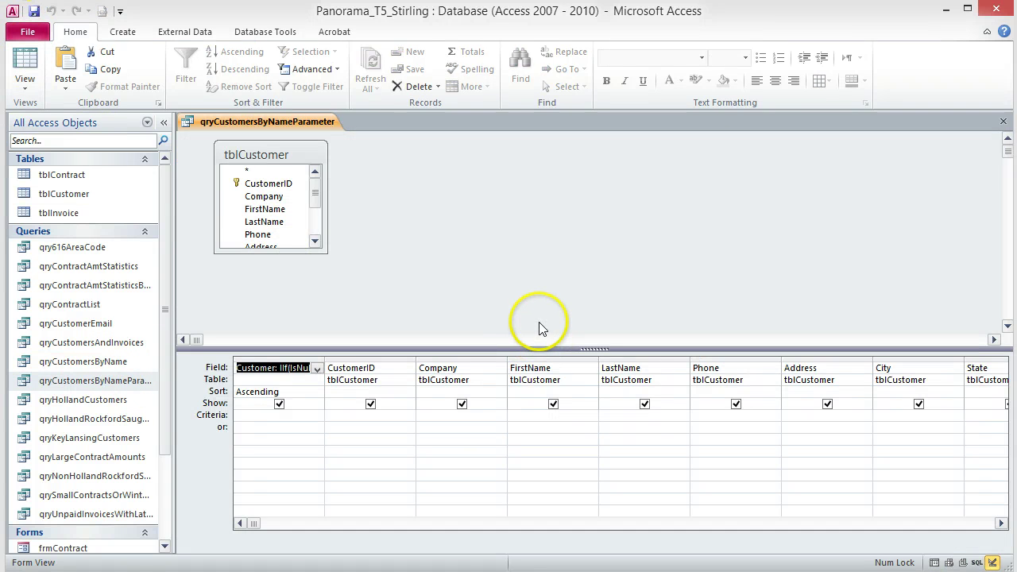
{"action": "left_click", "coordinate": [885, 416]}
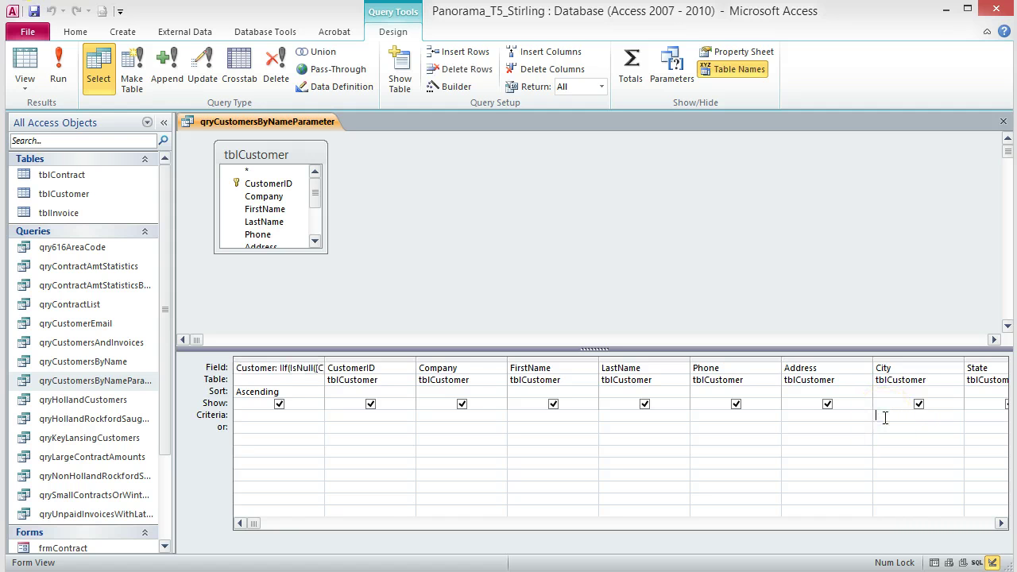
{"action": "type", "text": "[Type the city:]"}
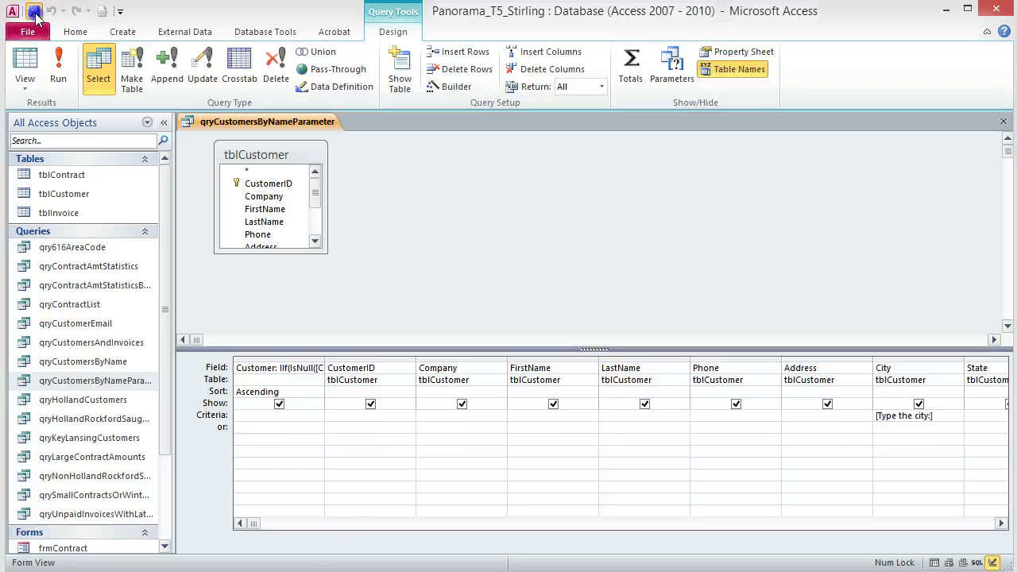
Run the parameter query for the city Holland, check the City values in the results, and close the query.
{"action": "left_click", "coordinate": [62, 75]}
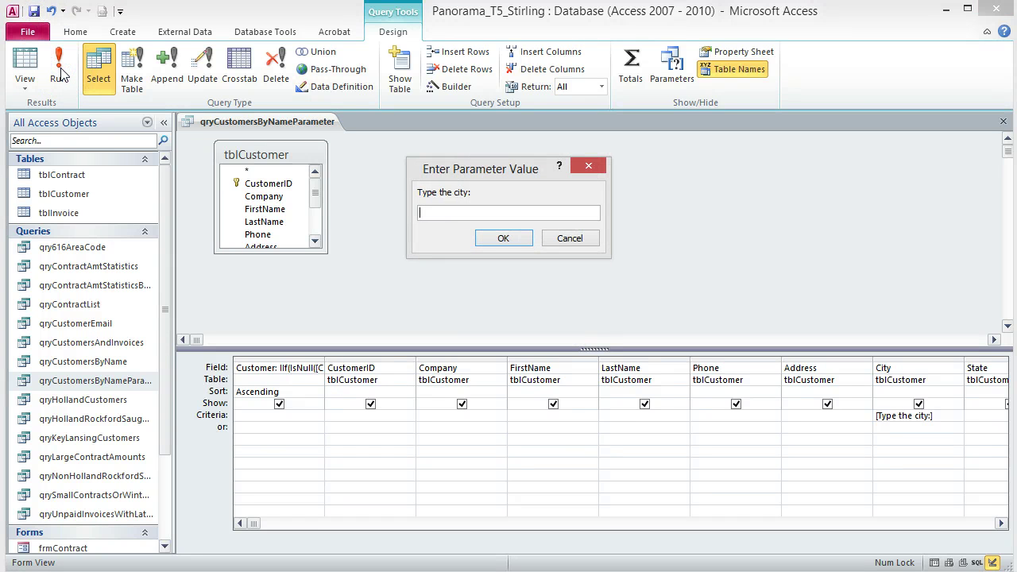
{"action": "left_click", "coordinate": [437, 215]}
{"action": "type", "text": "Holland"}
{"action": "left_click", "coordinate": [503, 242]}
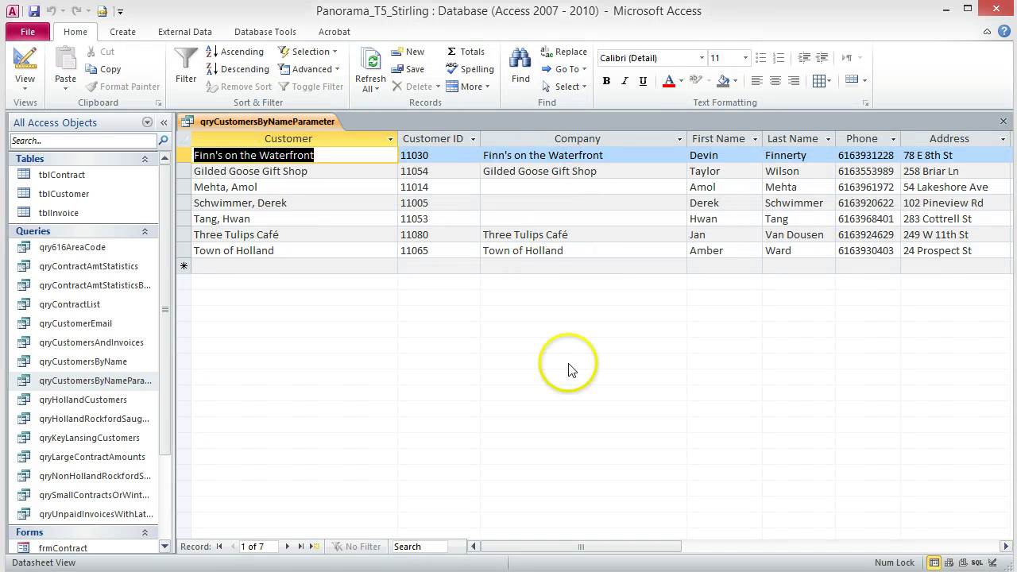
{"action": "left_click_drag", "start_coordinate": [582, 545], "coordinate": [655, 547]}
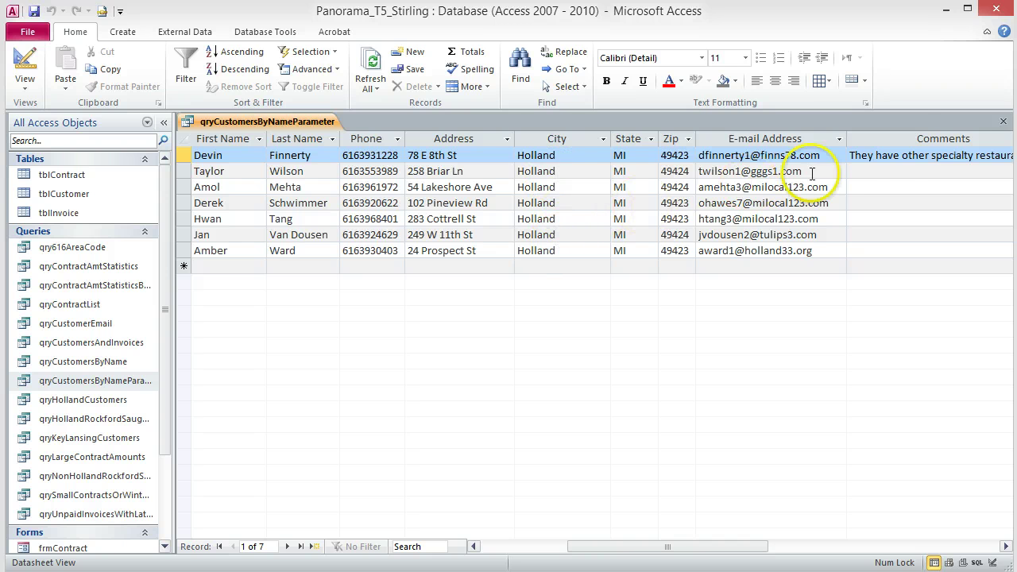
{"action": "left_click", "coordinate": [1004, 123]}
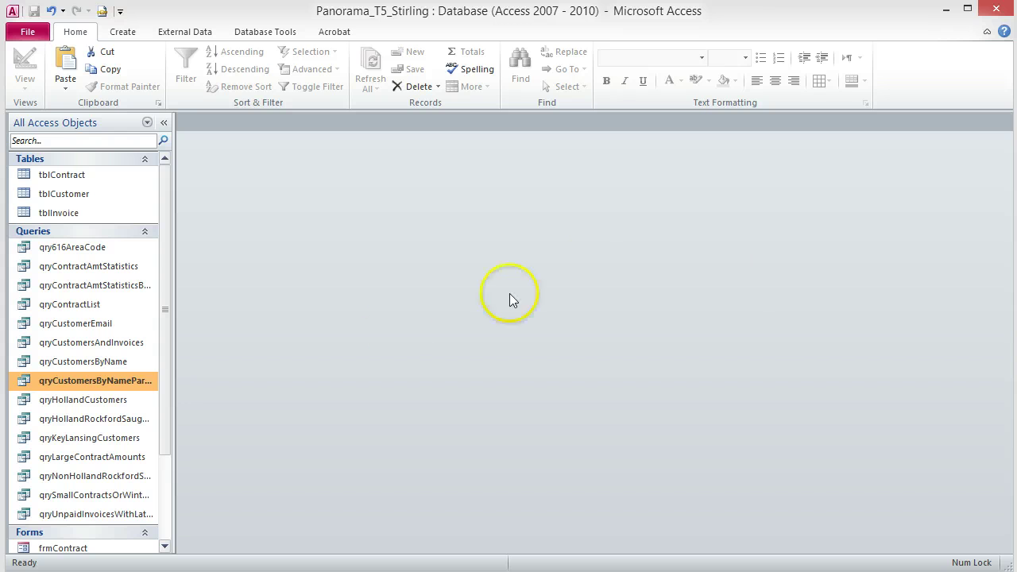
Reopen the saved qryCustomersByNameParameter and accept its city prompt.
{"action": "double_click", "coordinate": [114, 381]}
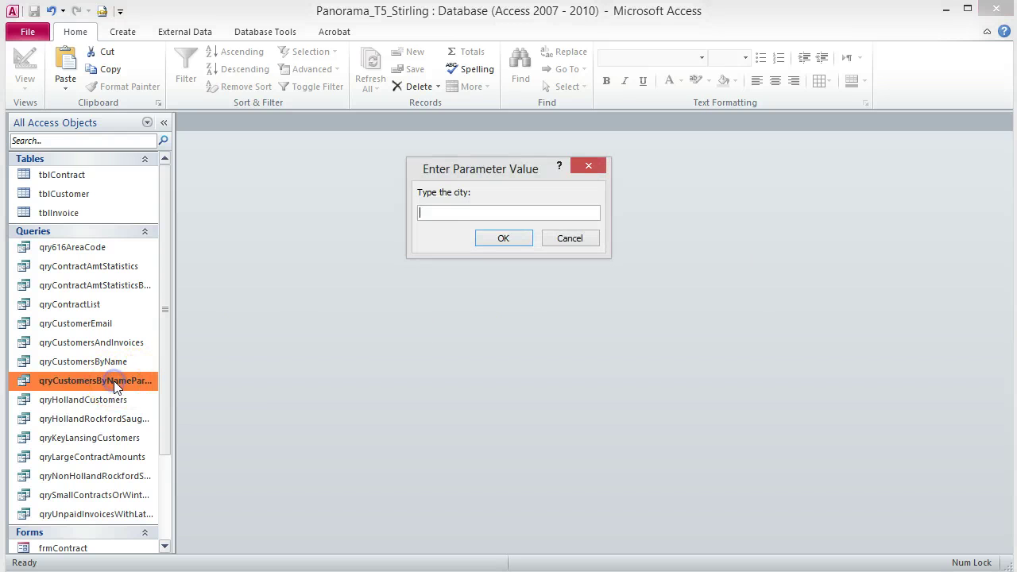
{"action": "left_click", "coordinate": [504, 238]}
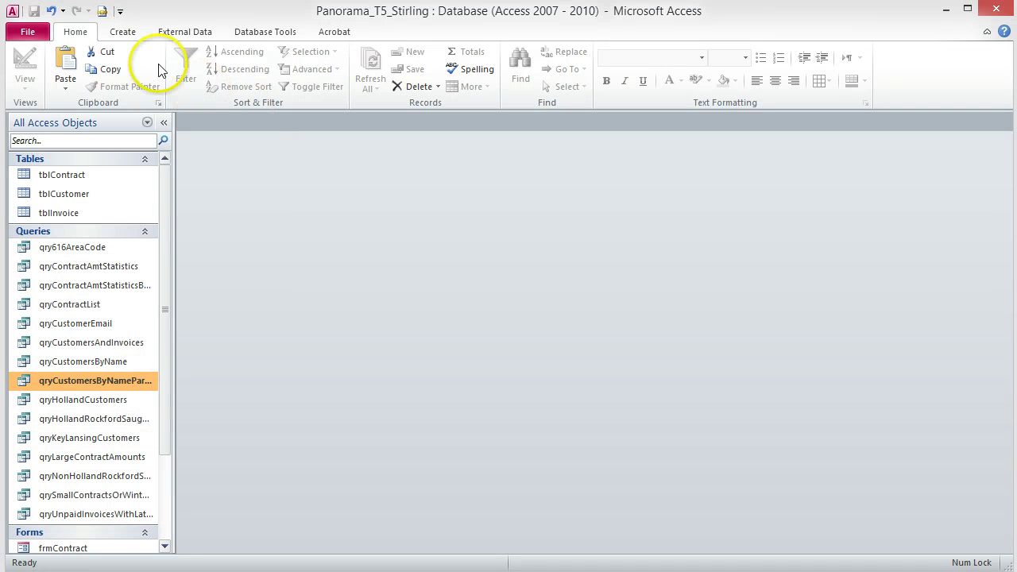
Start a new crosstab query with the Crosstab Query Wizard, using the query qryCustomersAndInvoices as its source.
{"action": "left_click", "coordinate": [123, 32]}
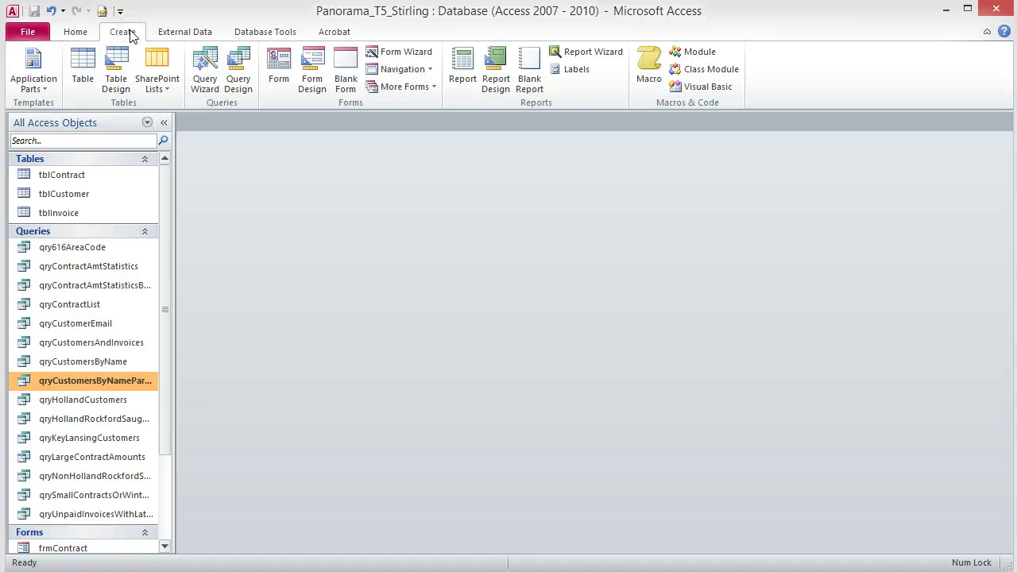
{"action": "left_click", "coordinate": [204, 70]}
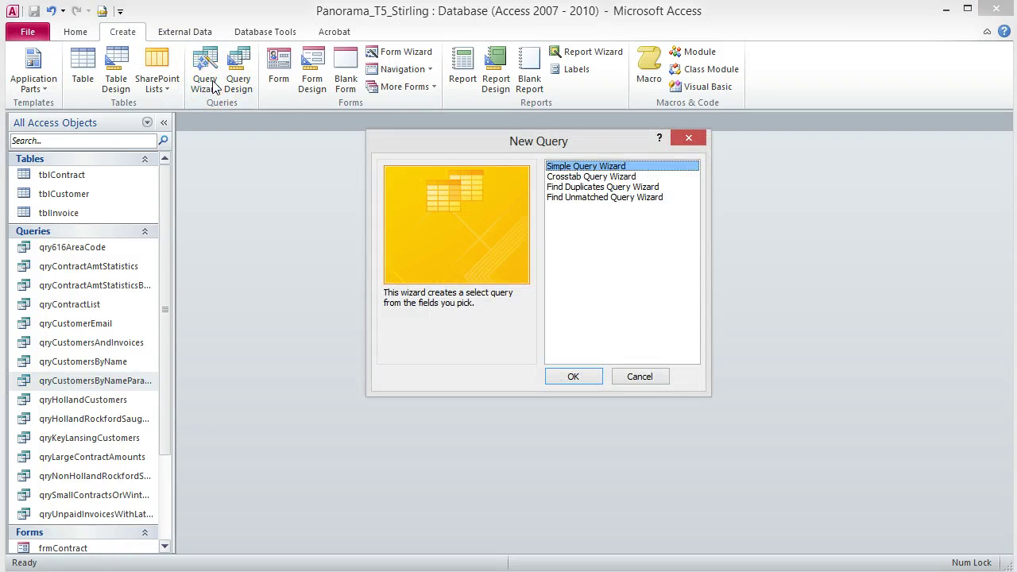
{"action": "left_click", "coordinate": [608, 177]}
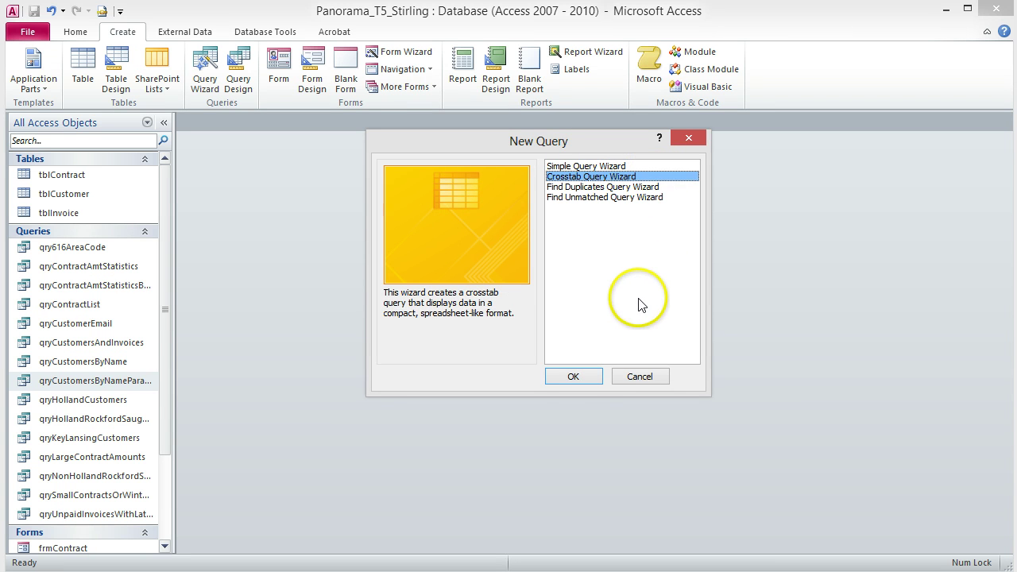
{"action": "left_click", "coordinate": [572, 376]}
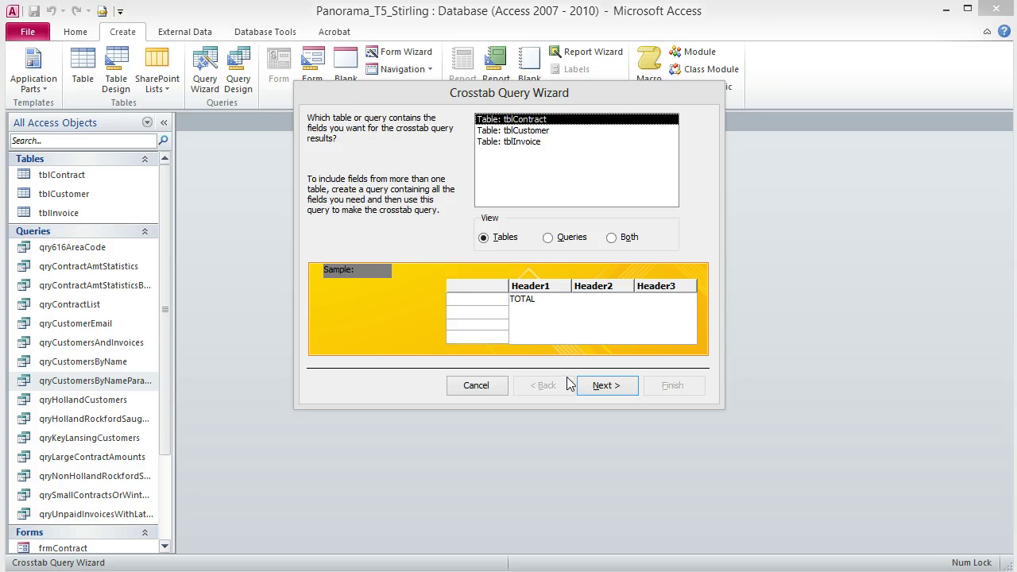
{"action": "left_click", "coordinate": [548, 238]}
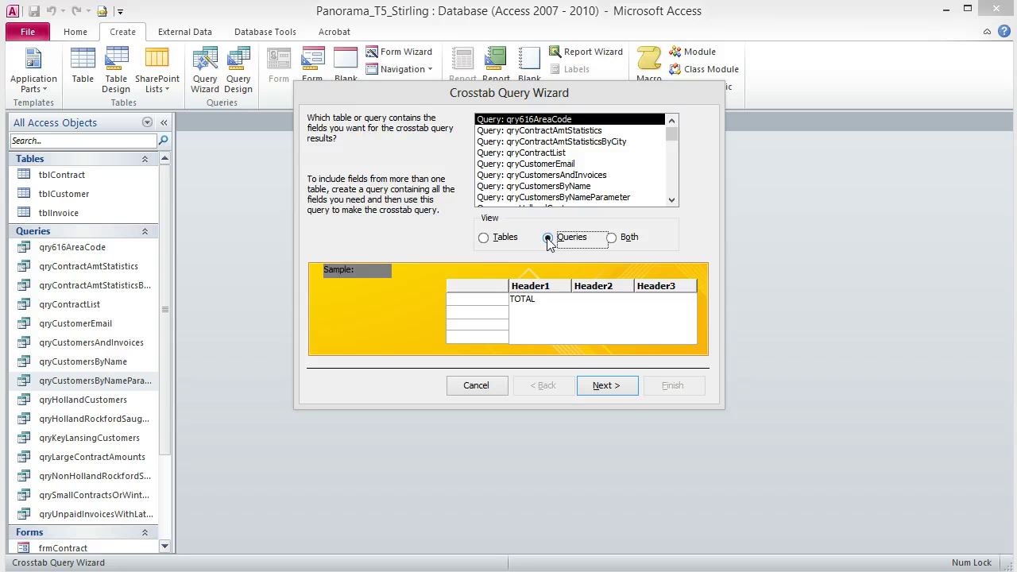
{"action": "left_click", "coordinate": [561, 174]}
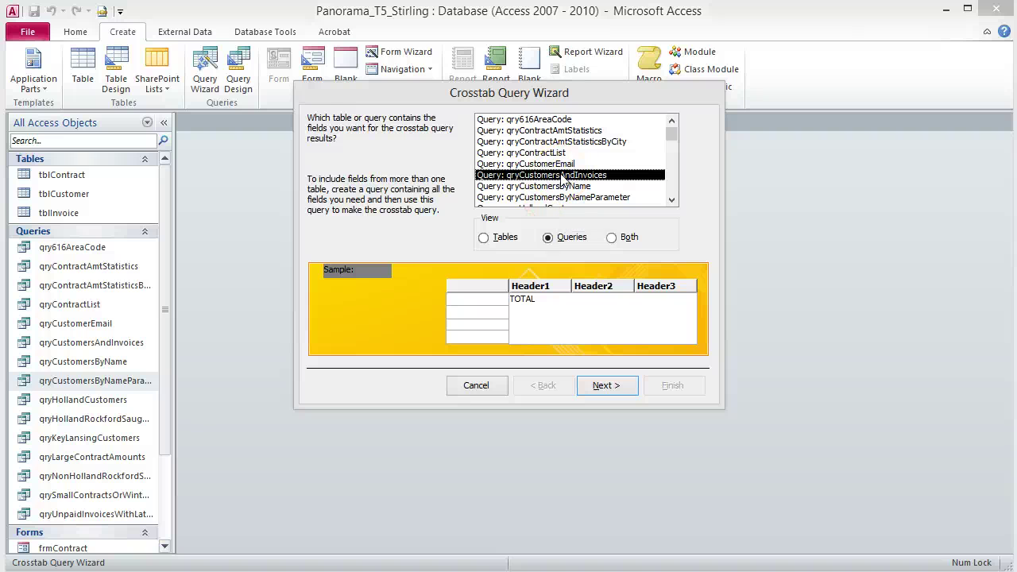
{"action": "left_click", "coordinate": [600, 385]}
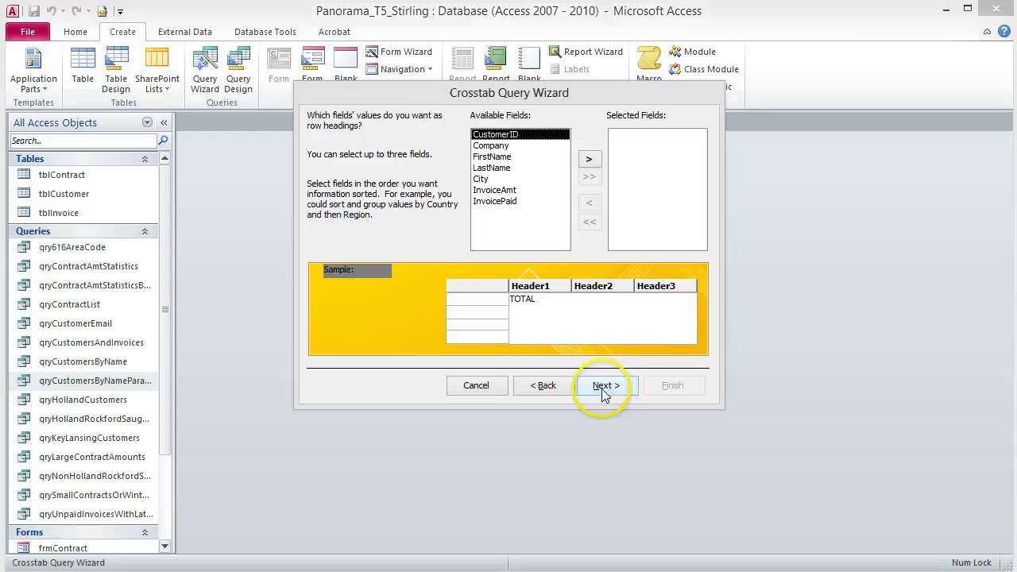
Use City for the crosstab's row headings and InvoicePaid for its column headings.
{"action": "left_click", "coordinate": [486, 179]}
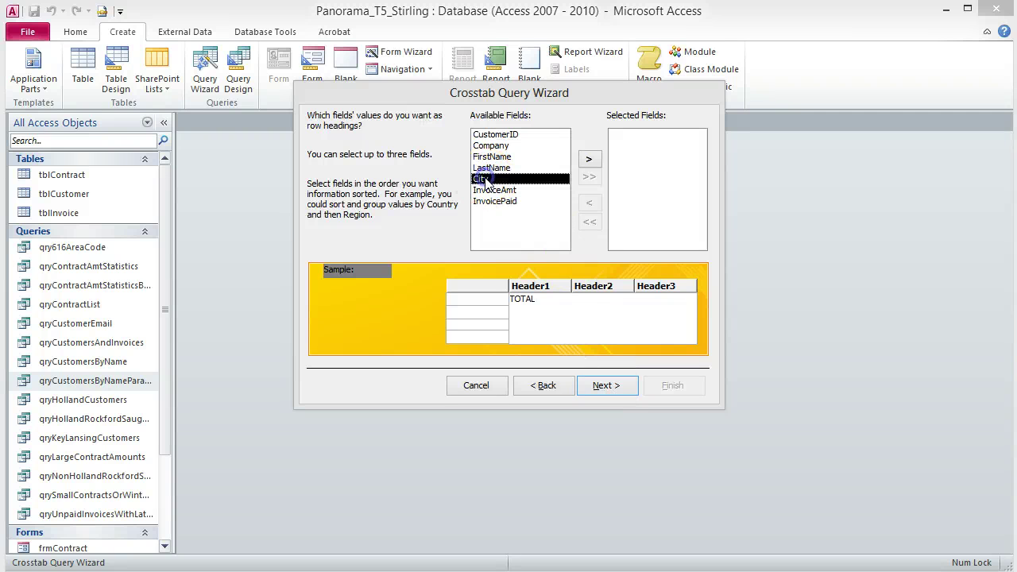
{"action": "left_click", "coordinate": [592, 161]}
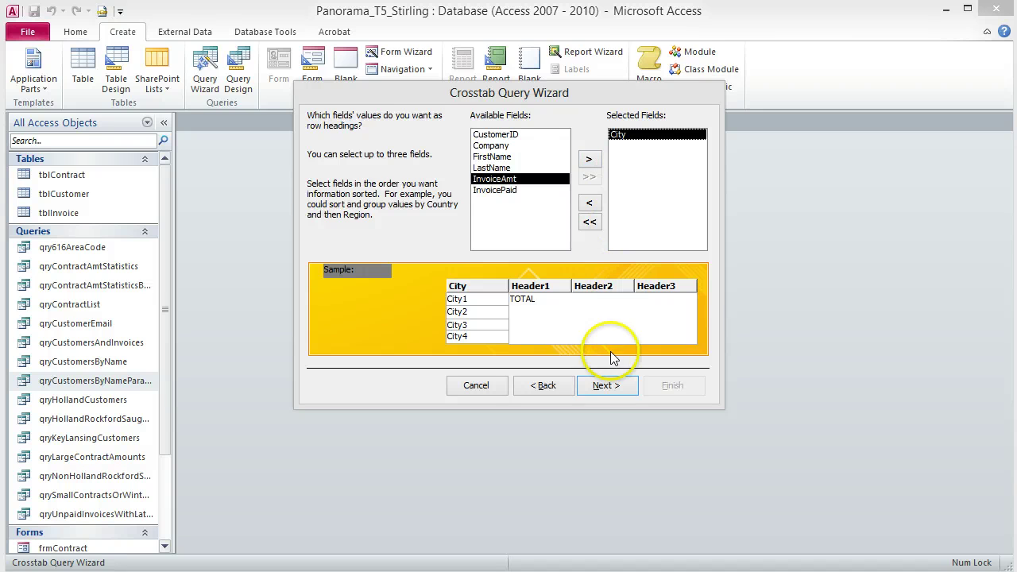
{"action": "left_click", "coordinate": [601, 389]}
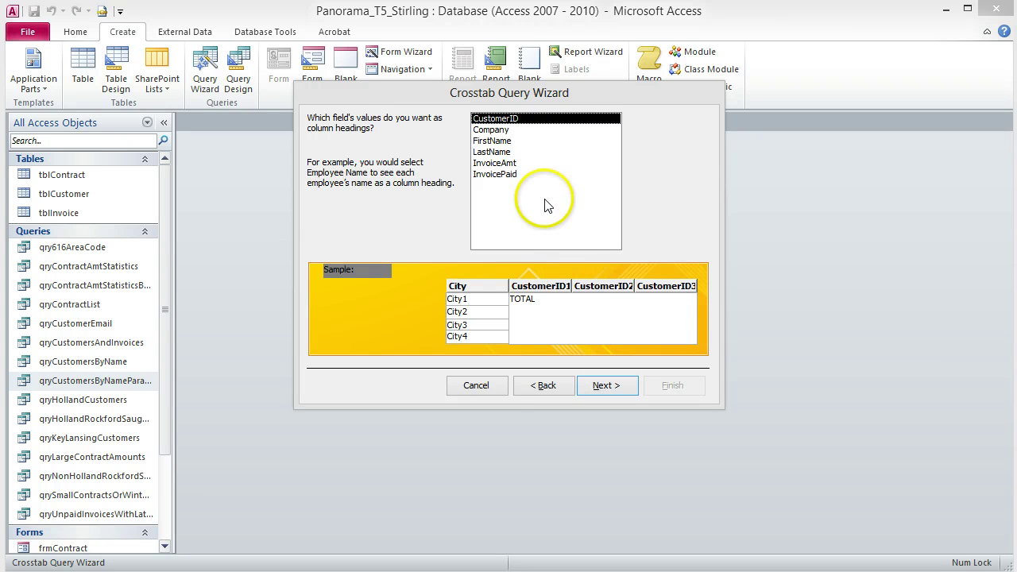
{"action": "left_click", "coordinate": [509, 174]}
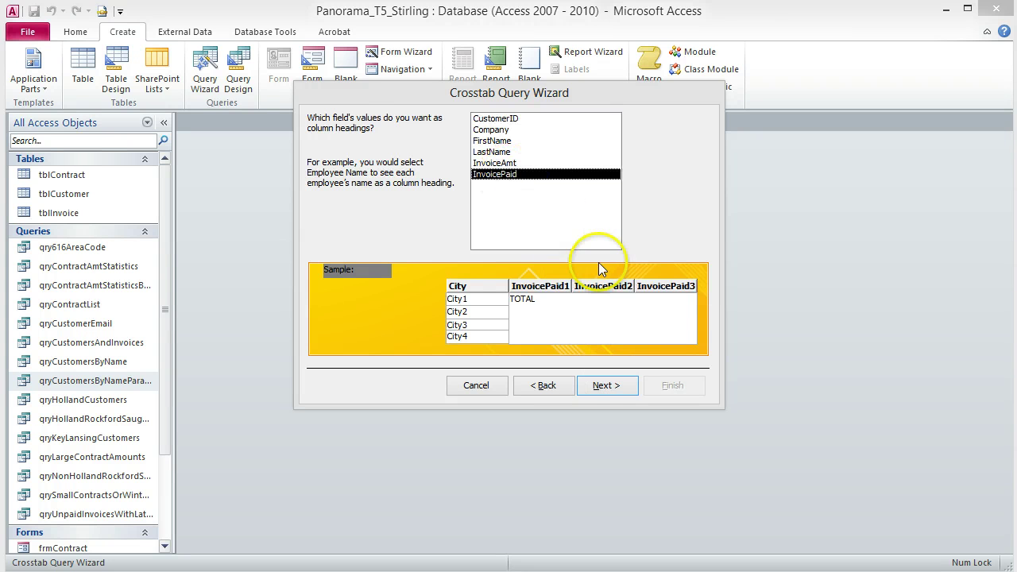
{"action": "left_click", "coordinate": [620, 387]}
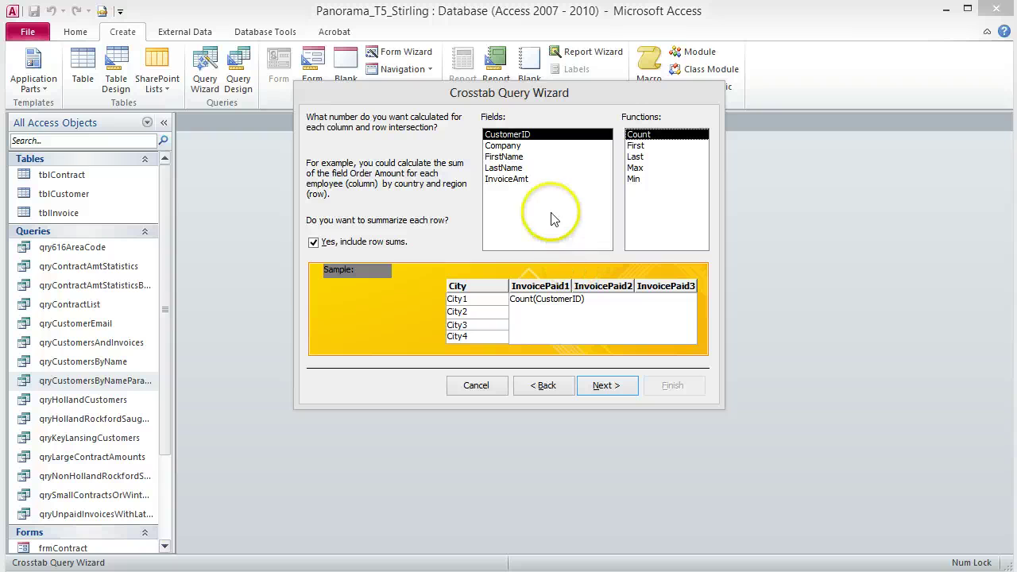
Calculate the Sum of InvoiceAmt at each row and column intersection, keeping row sums included.
{"action": "left_click", "coordinate": [518, 180]}
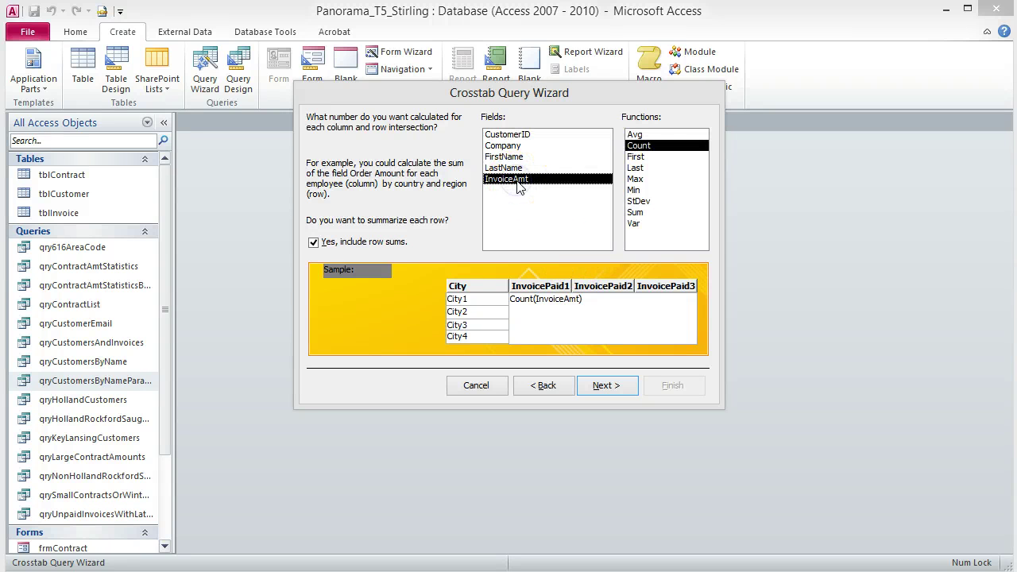
{"action": "left_click", "coordinate": [639, 213]}
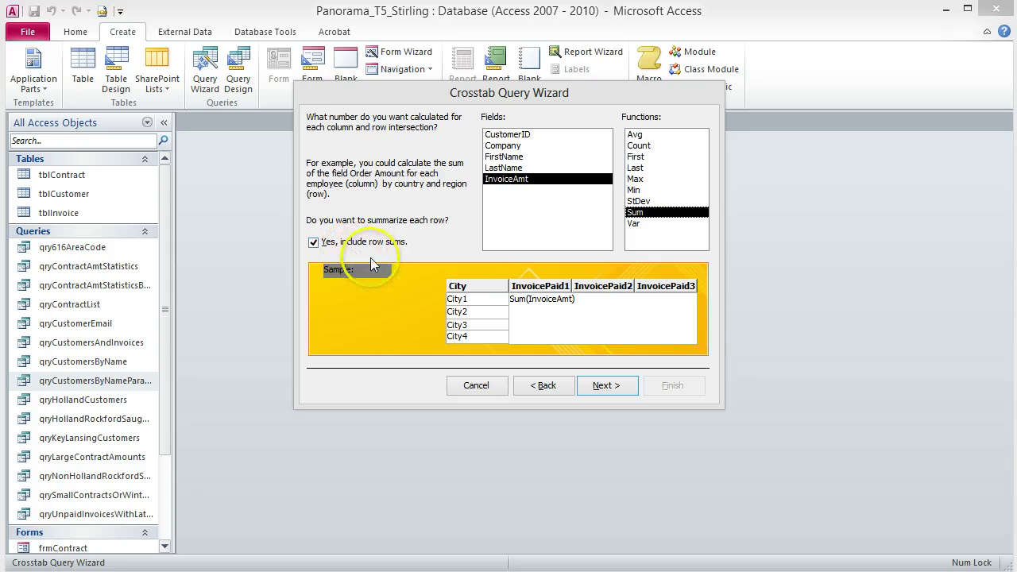
{"action": "left_click", "coordinate": [601, 386]}
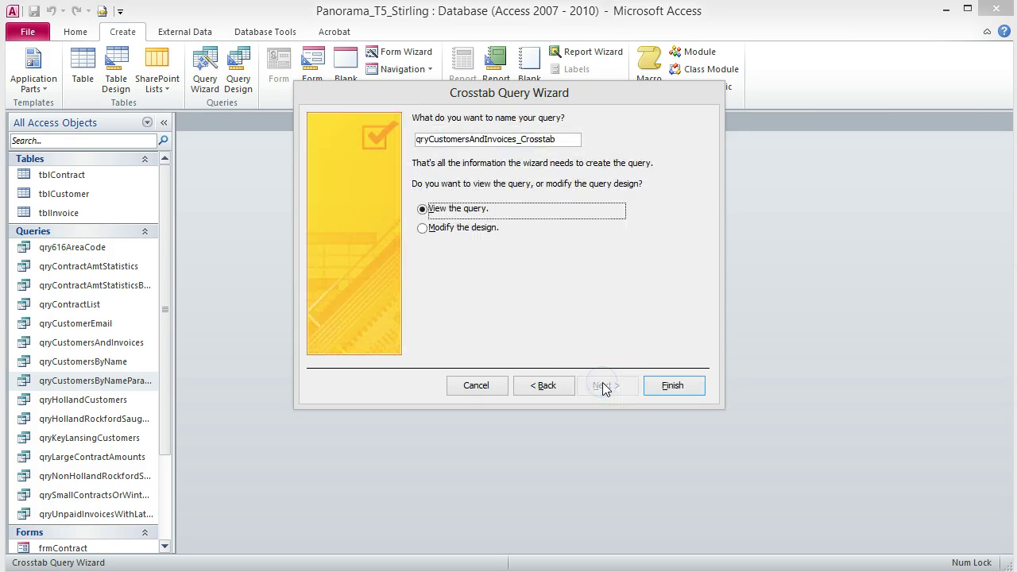
Name the crosstab query qryCustomersAndInvoicesCrosstab and finish the wizard to view its datasheet.
{"action": "left_click", "coordinate": [522, 139]}
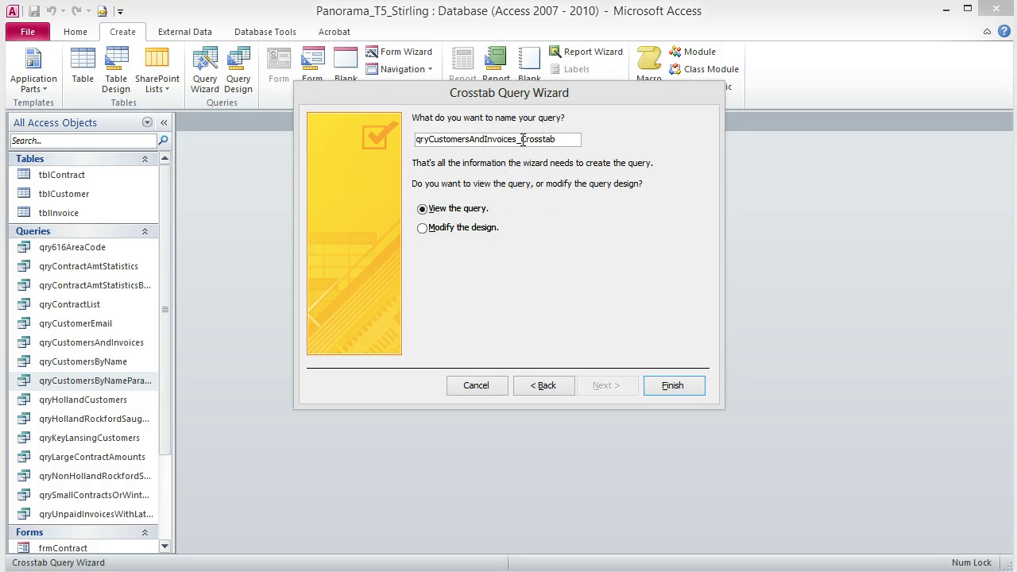
{"action": "key", "text": "BackSpace"}
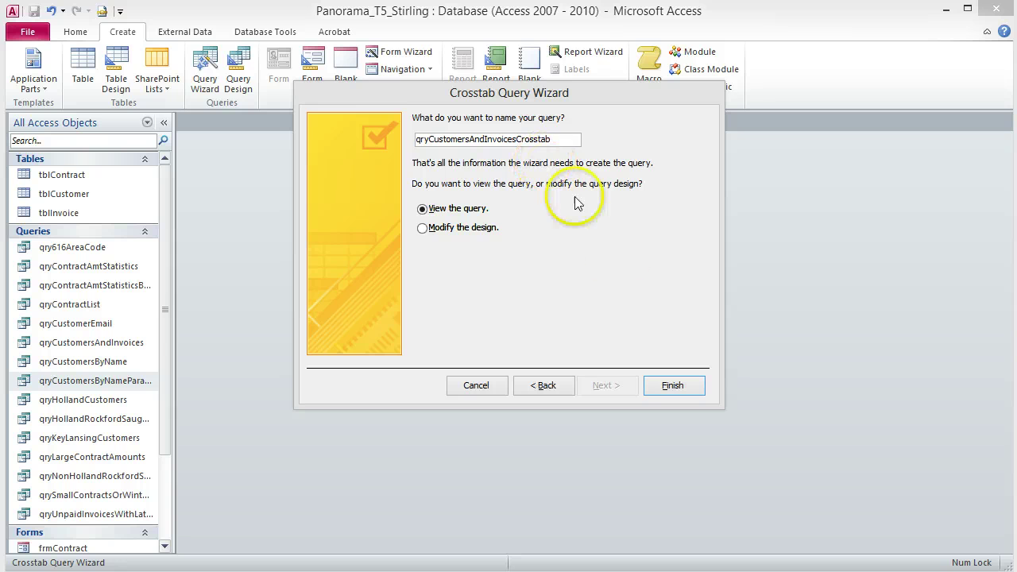
{"action": "left_click", "coordinate": [682, 384]}
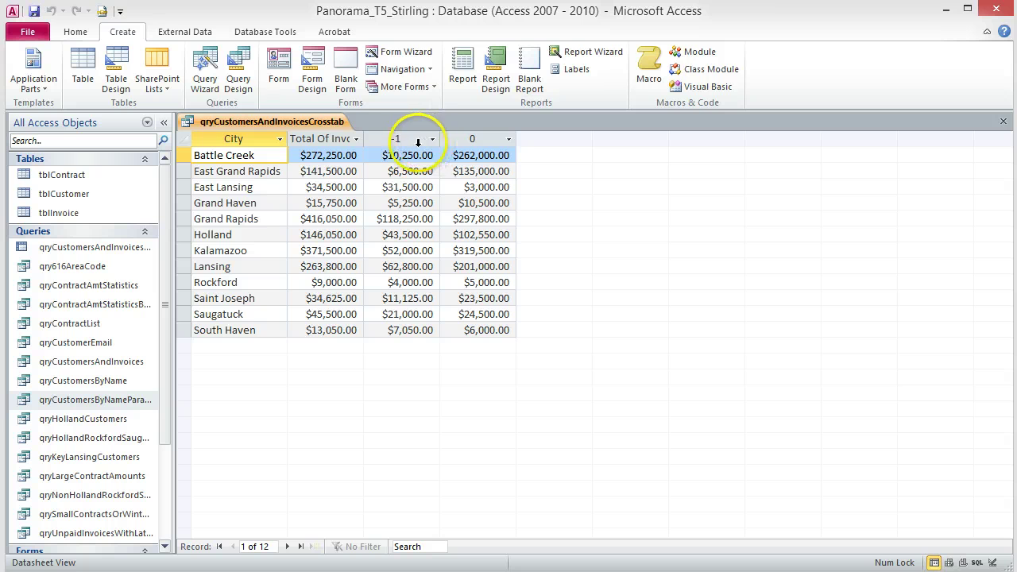
{"action": "left_click", "coordinate": [499, 408]}
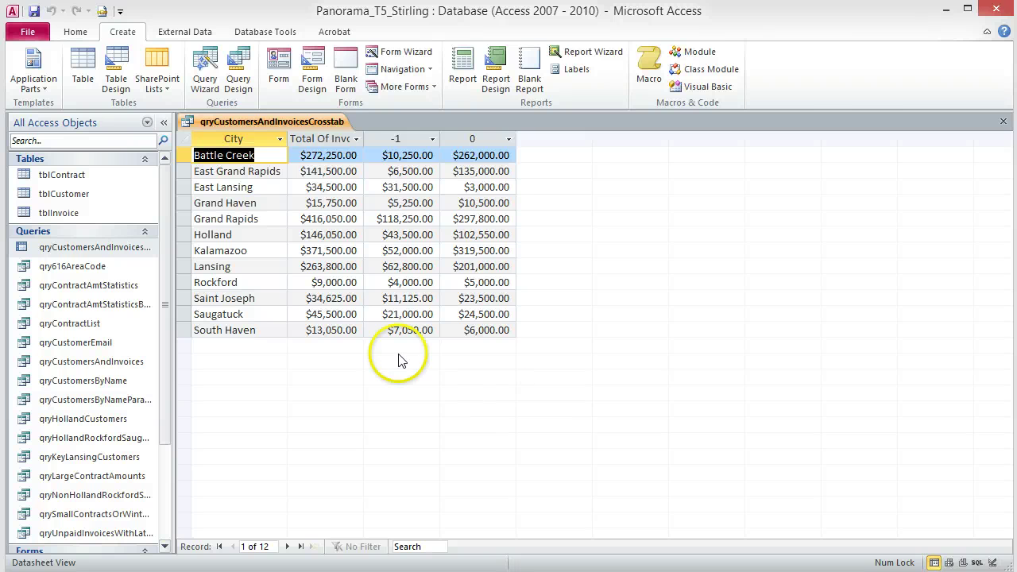
In the crosstab query's design, replace the InvoicePaid column heading field with the expression IIf (InvoicePaid,"Paid","Unpaid").
{"action": "left_click", "coordinate": [76, 31]}
{"action": "left_click", "coordinate": [27, 63]}
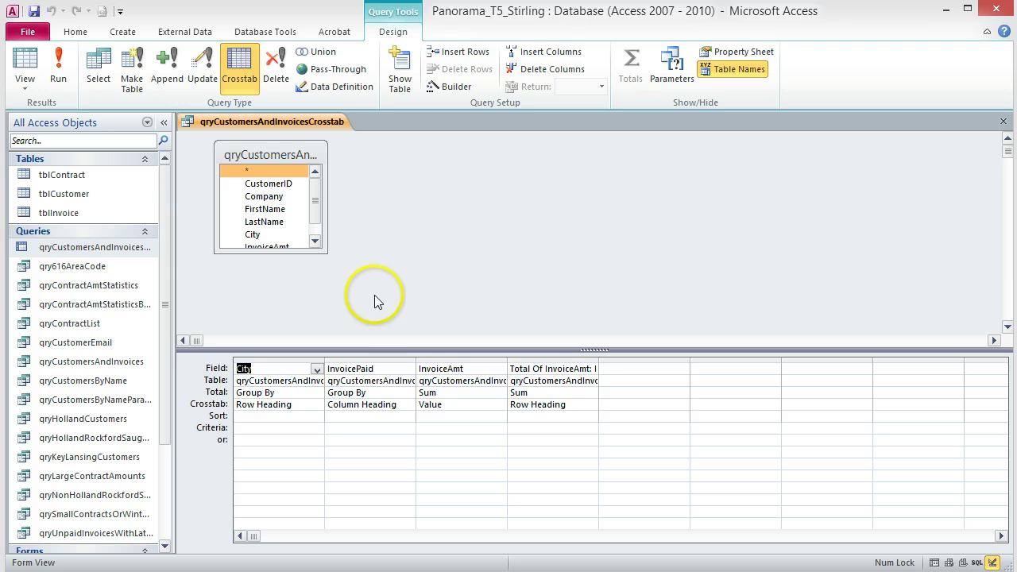
{"action": "right_click", "coordinate": [393, 369]}
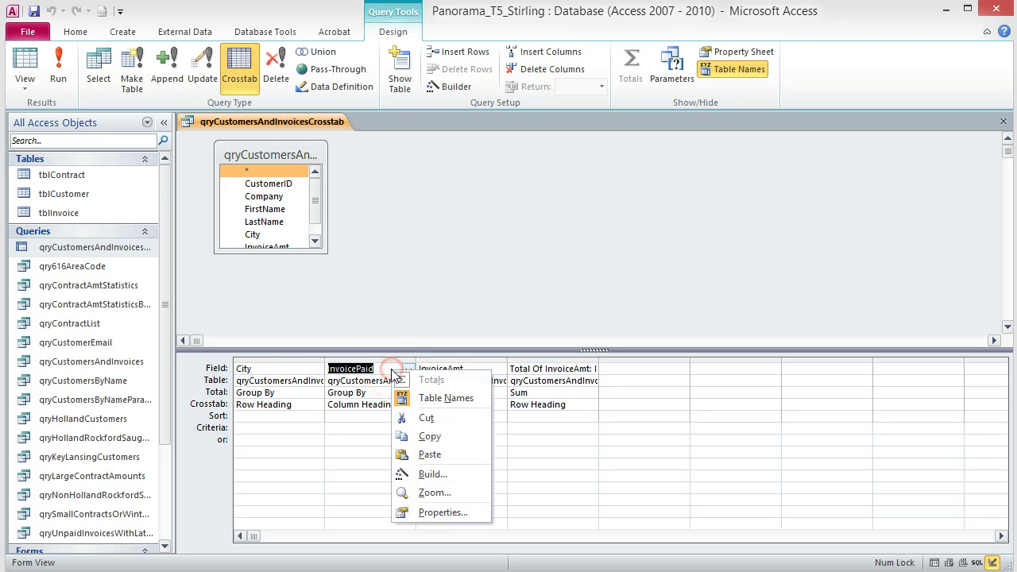
{"action": "left_click", "coordinate": [433, 490]}
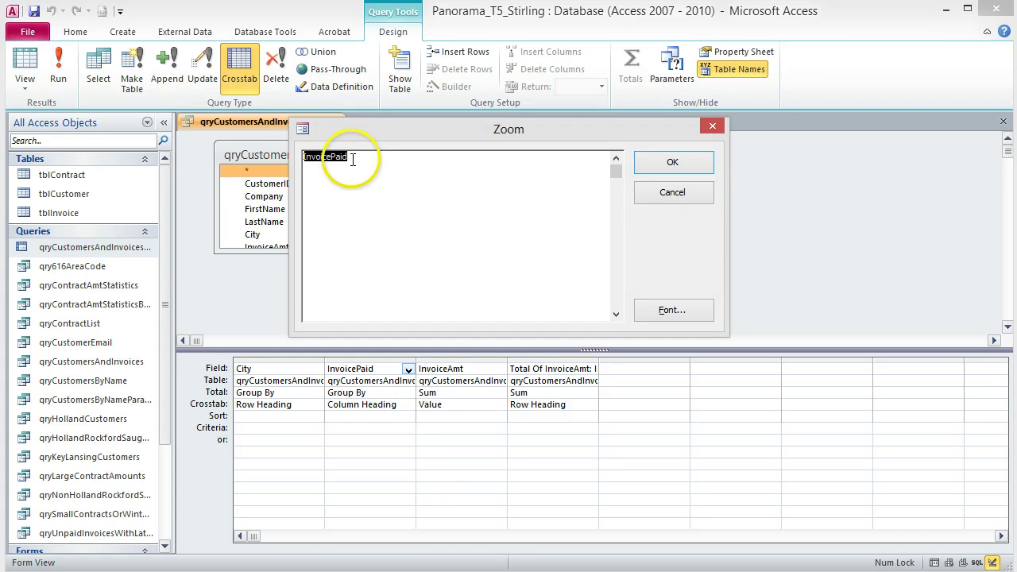
{"action": "key", "text": "Delete"}
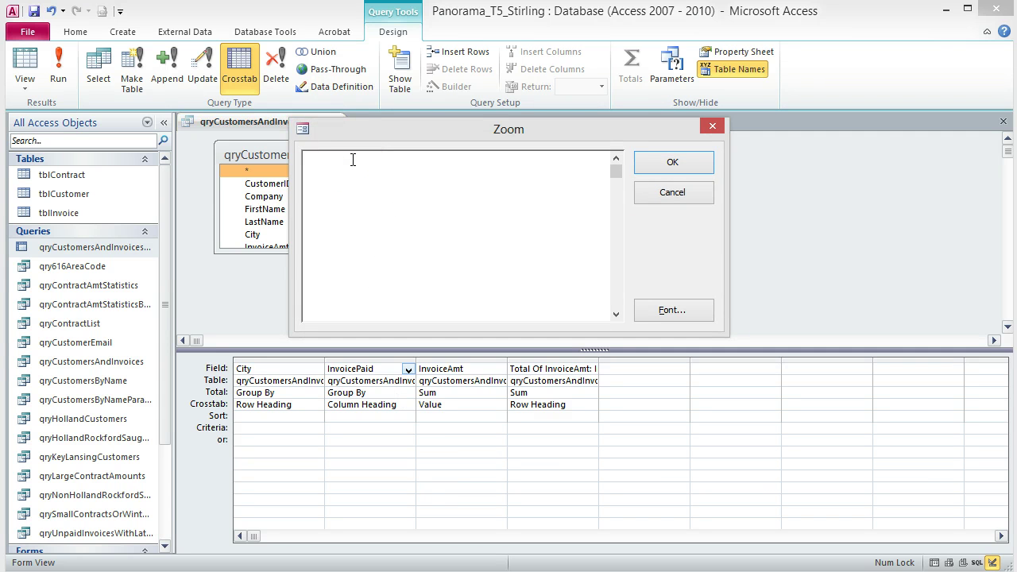
{"action": "type", "text": "IIf (InvoicePaid,\"Paid\",\"Unpaid\")"}
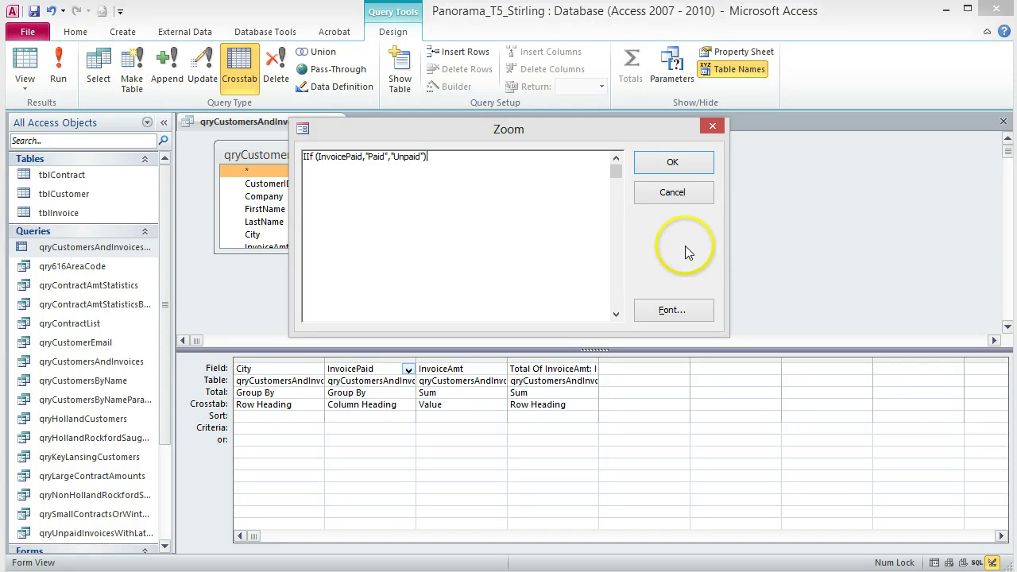
{"action": "left_click", "coordinate": [670, 163]}
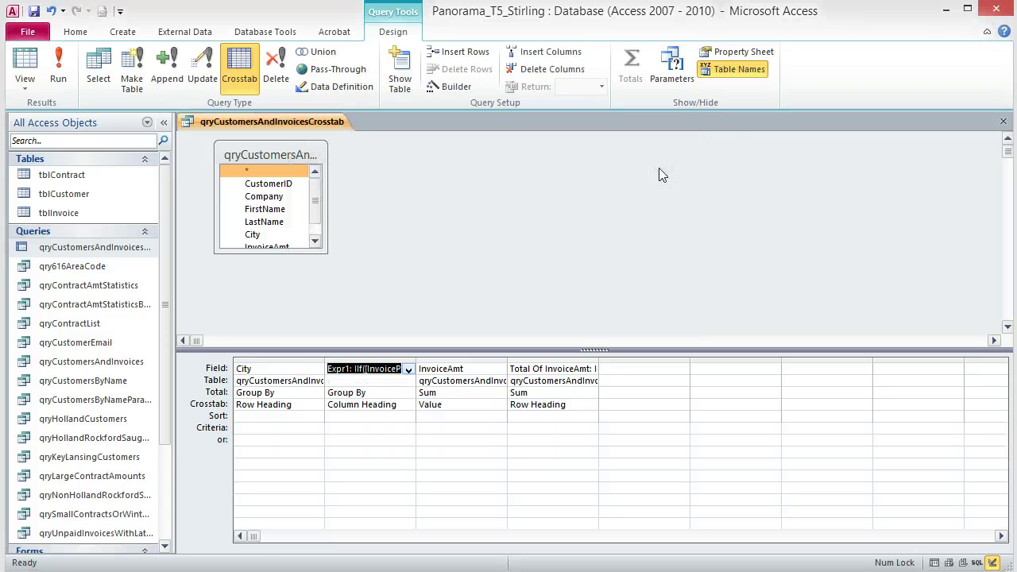
Run the modified crosstab query, and close it with its design changes saved.
{"action": "left_click", "coordinate": [58, 68]}
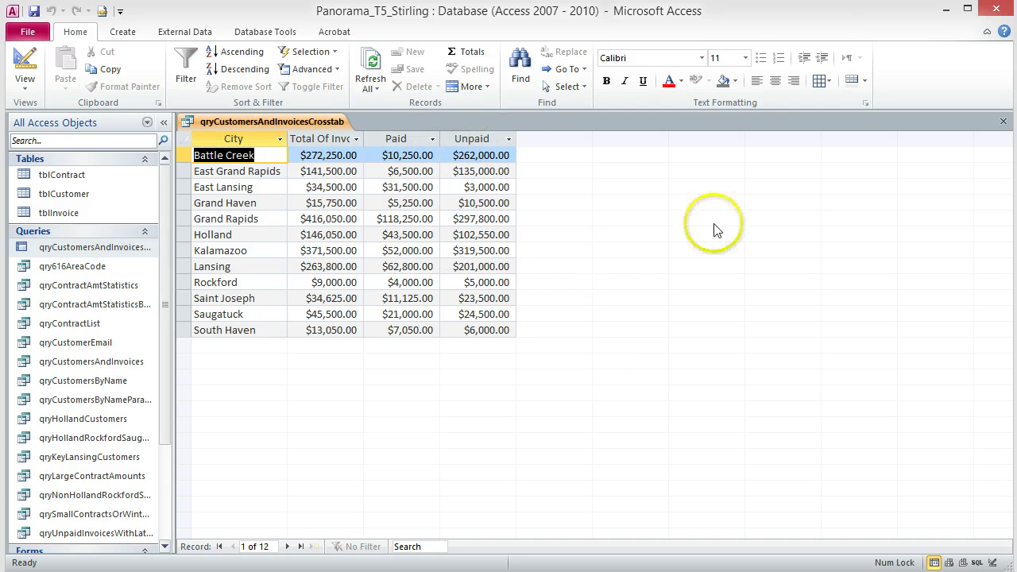
{"action": "left_click", "coordinate": [1003, 121]}
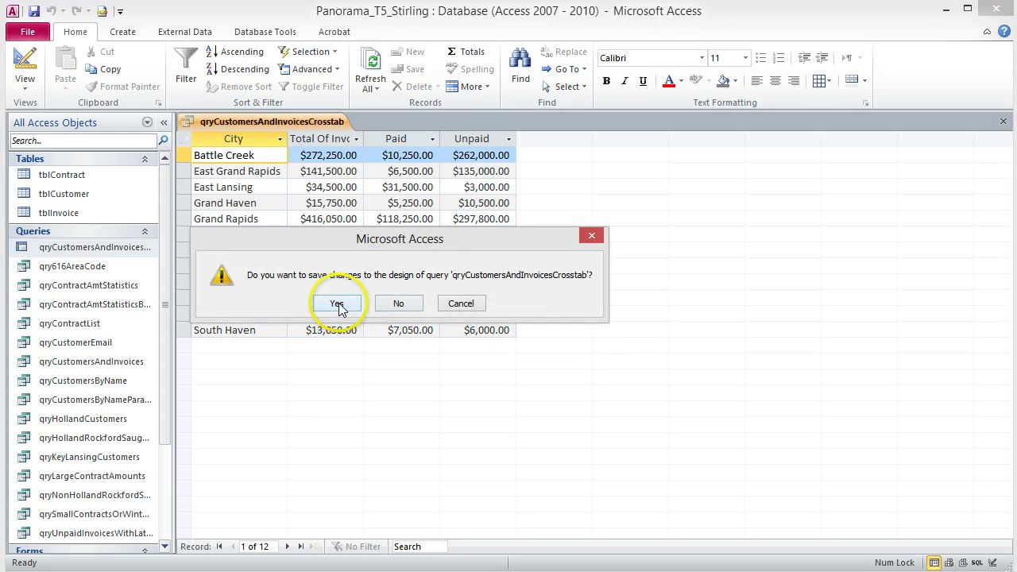
{"action": "left_click", "coordinate": [337, 305]}
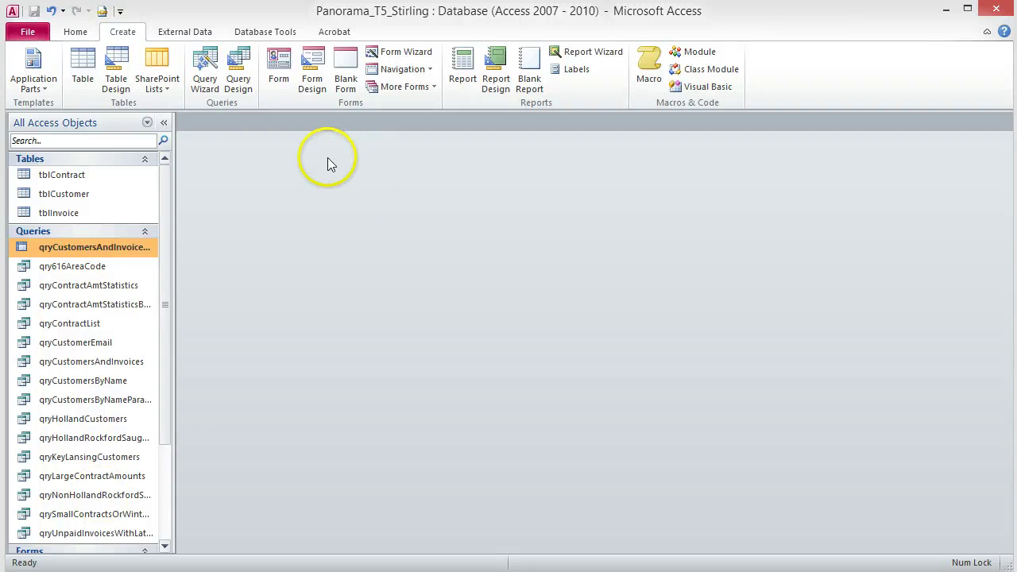
Start a new query with the Find Duplicates Query Wizard, using the table tblContract as its source.
{"action": "left_click", "coordinate": [204, 68]}
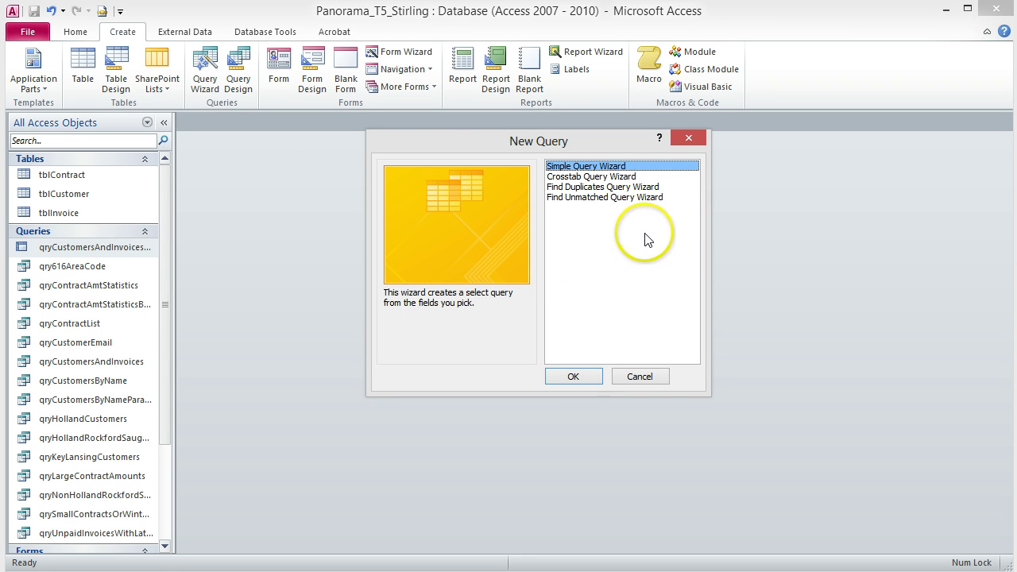
{"action": "left_click", "coordinate": [645, 188]}
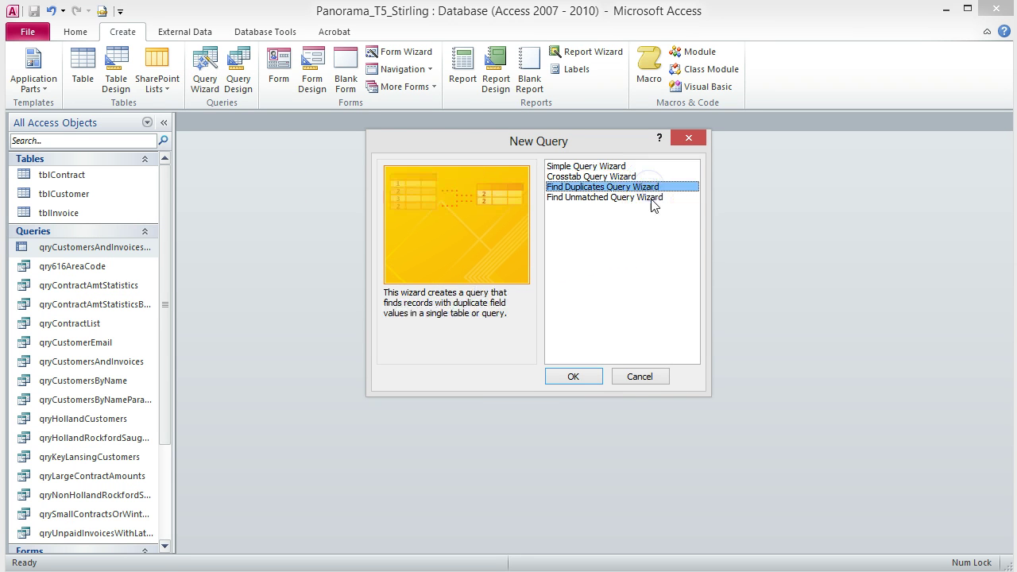
{"action": "left_click", "coordinate": [574, 377]}
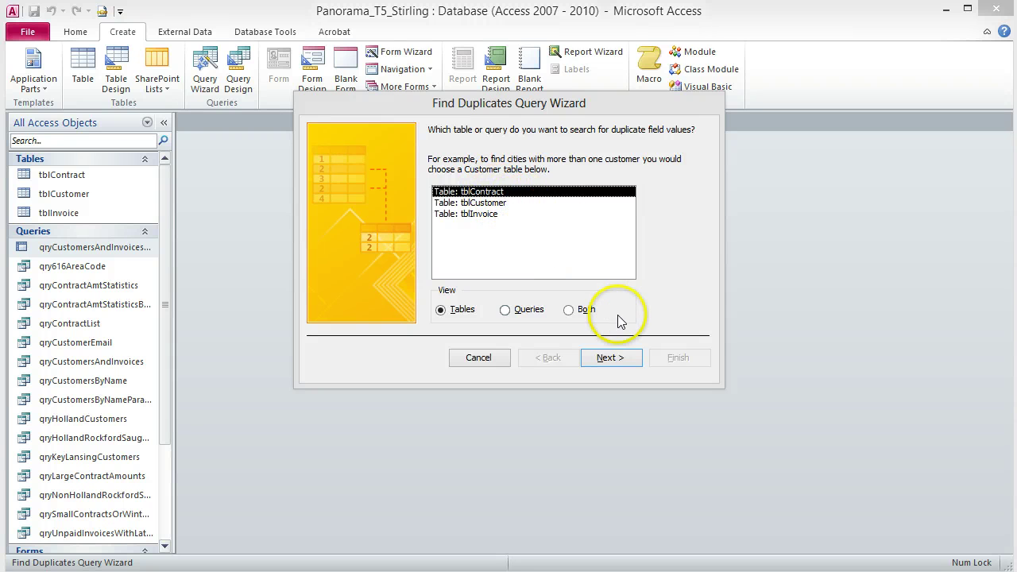
{"action": "left_click", "coordinate": [610, 357]}
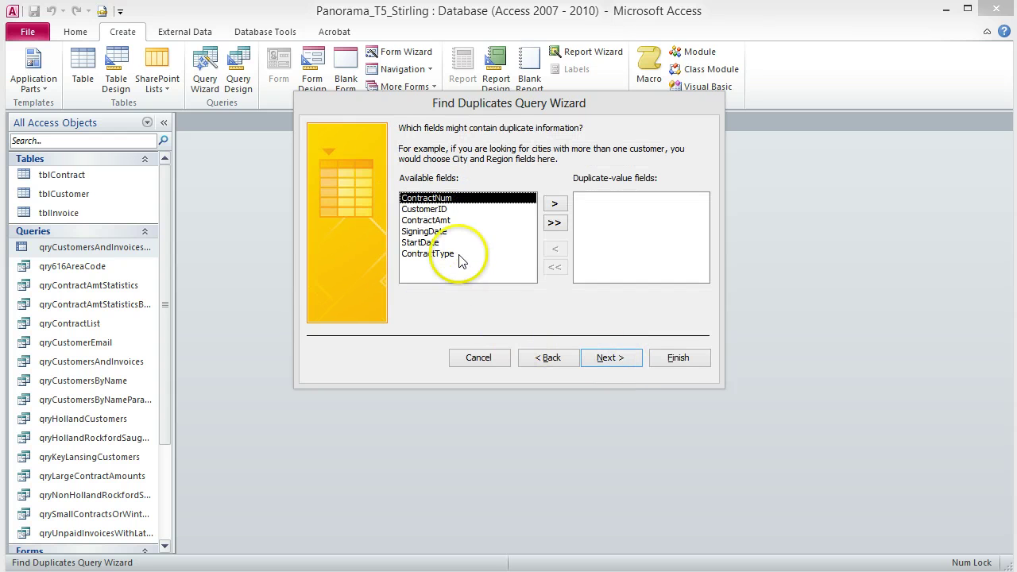
Choose StartDate as the duplicate-value field and include all remaining fields as additional query fields.
{"action": "left_click", "coordinate": [423, 242]}
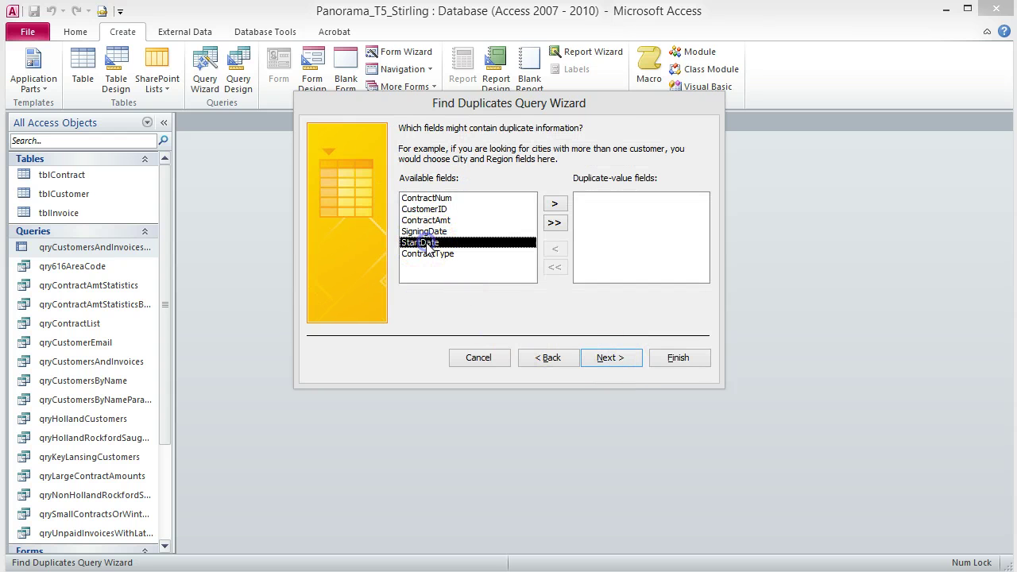
{"action": "left_click", "coordinate": [559, 208]}
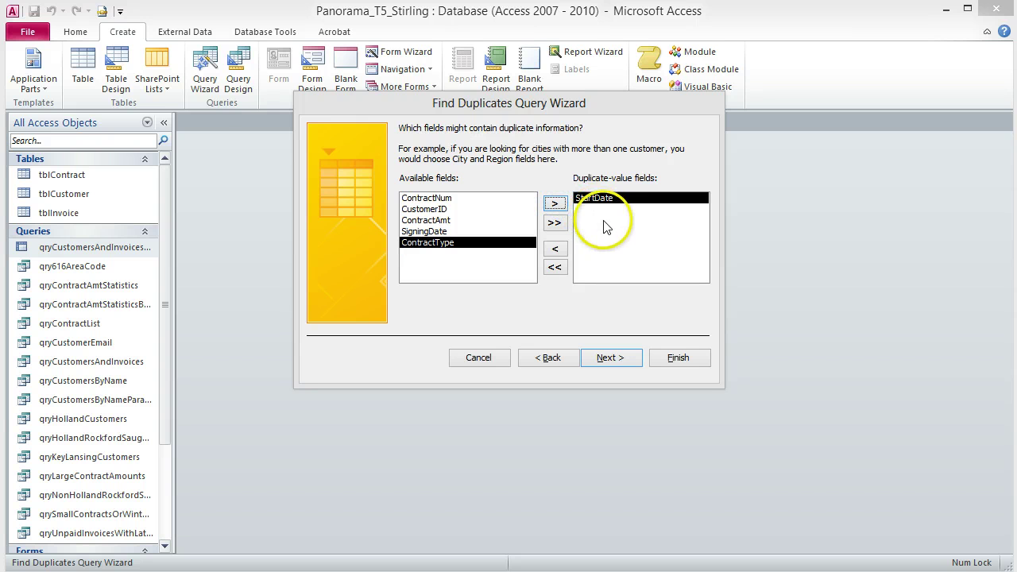
{"action": "left_click", "coordinate": [625, 359]}
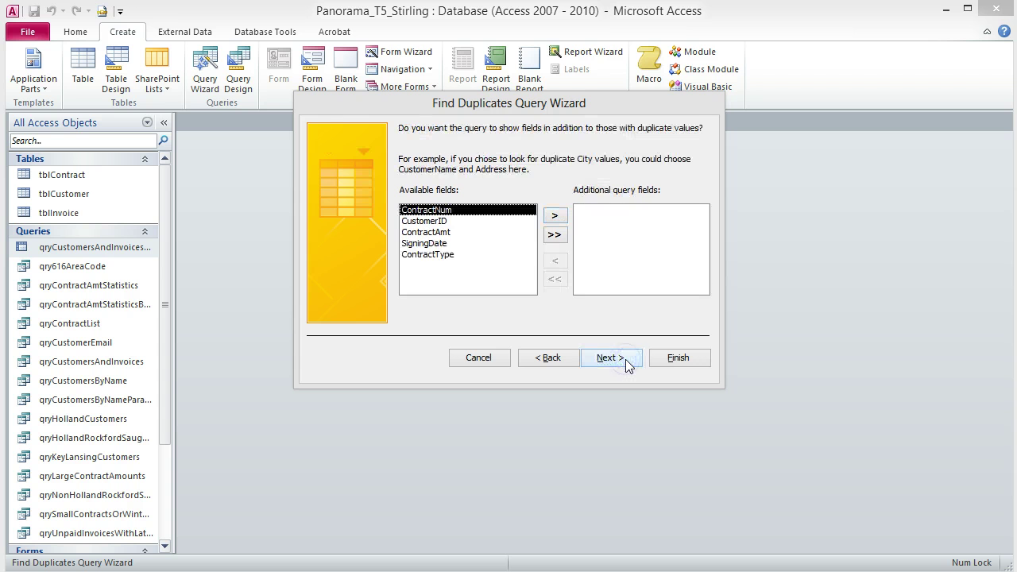
{"action": "left_click", "coordinate": [609, 355]}
{"action": "left_click", "coordinate": [554, 235]}
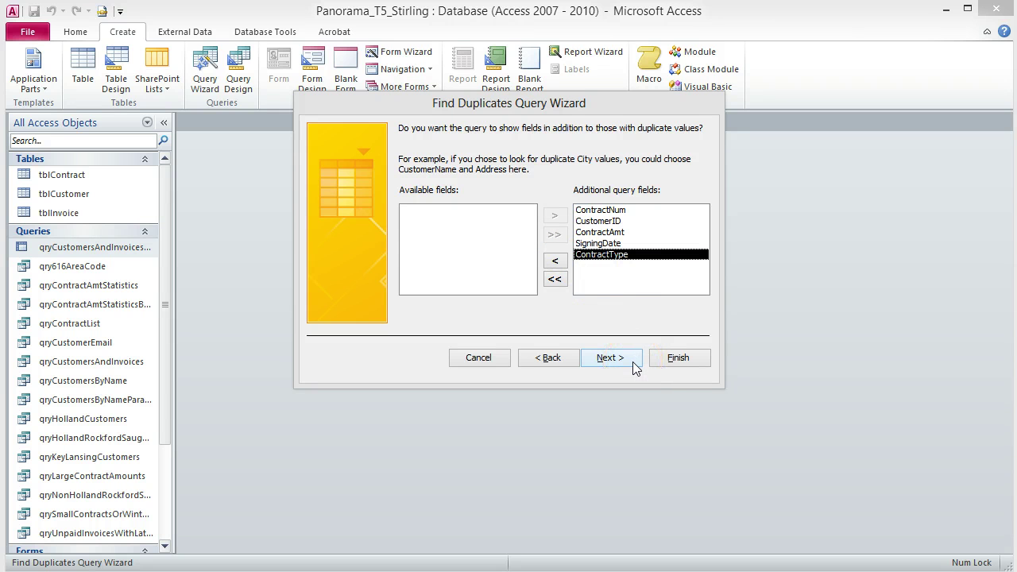
{"action": "left_click", "coordinate": [610, 357]}
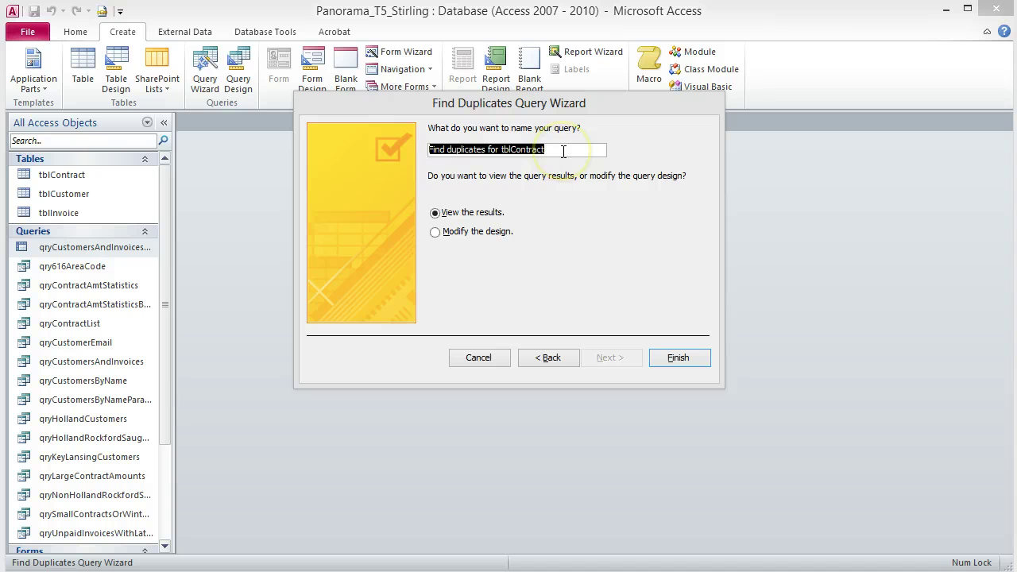
Name the find duplicates query qryDuplicateContractStartDate and finish the wizard to view its results.
{"action": "left_click_drag", "start_coordinate": [564, 151], "coordinate": [380, 147]}
{"action": "type", "text": "qryDuplicateContractStartDate"}
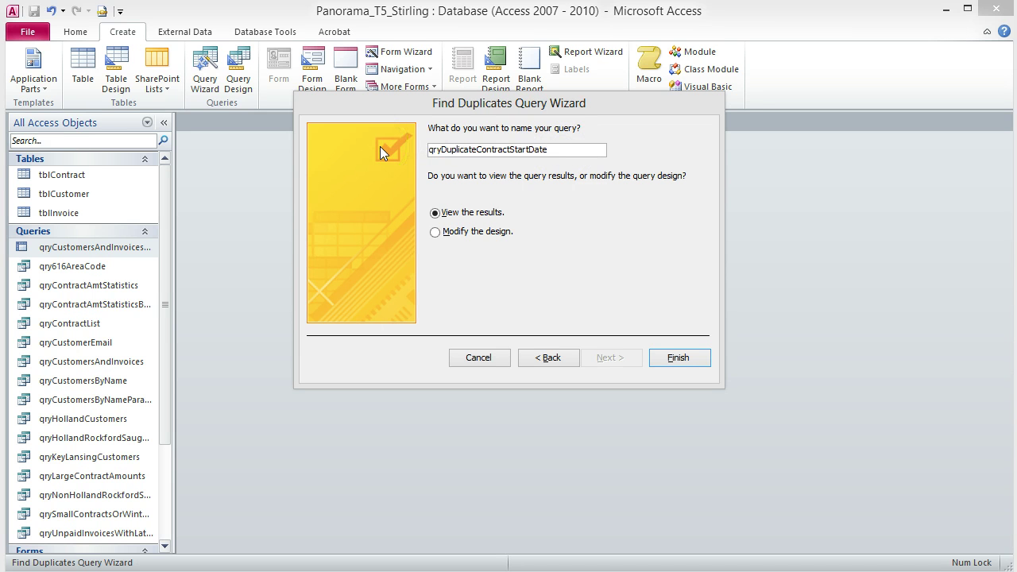
{"action": "left_click", "coordinate": [675, 359]}
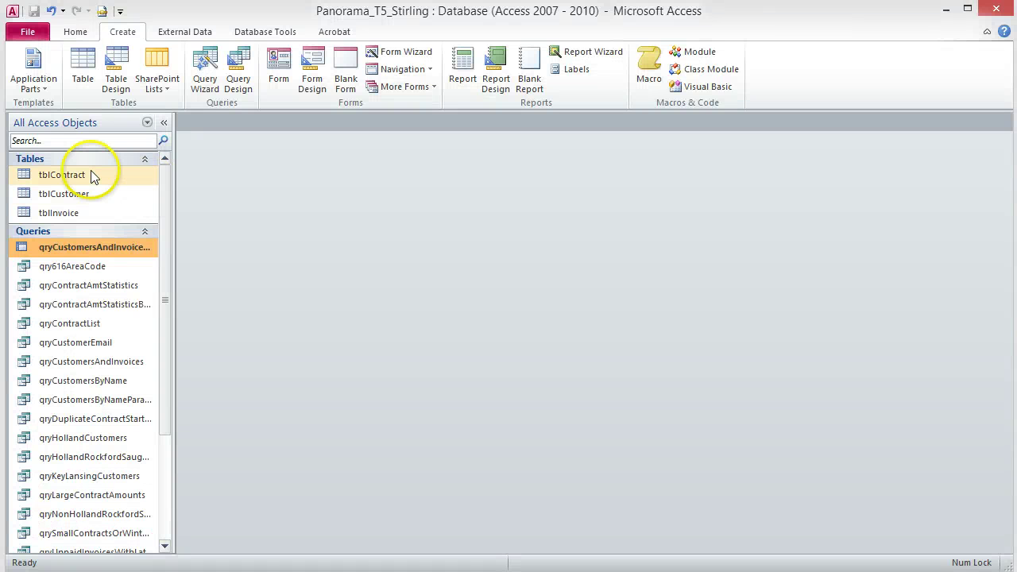
Try to apply the Lookup Wizard to the CustomerID field in tblContract's design, and close the table without saving.
{"action": "right_click", "coordinate": [83, 175]}
{"action": "left_click", "coordinate": [136, 202]}
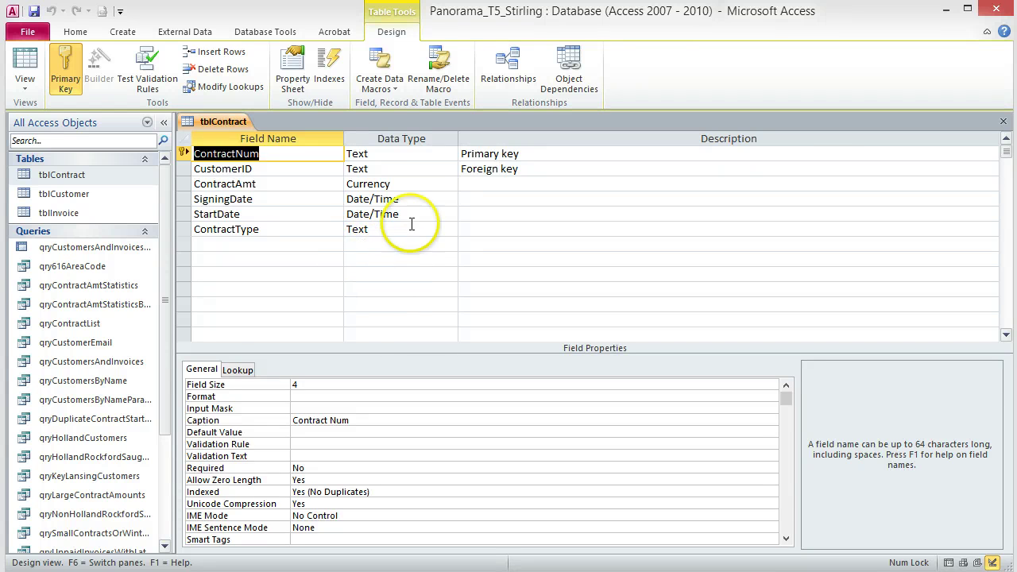
{"action": "left_click", "coordinate": [450, 168]}
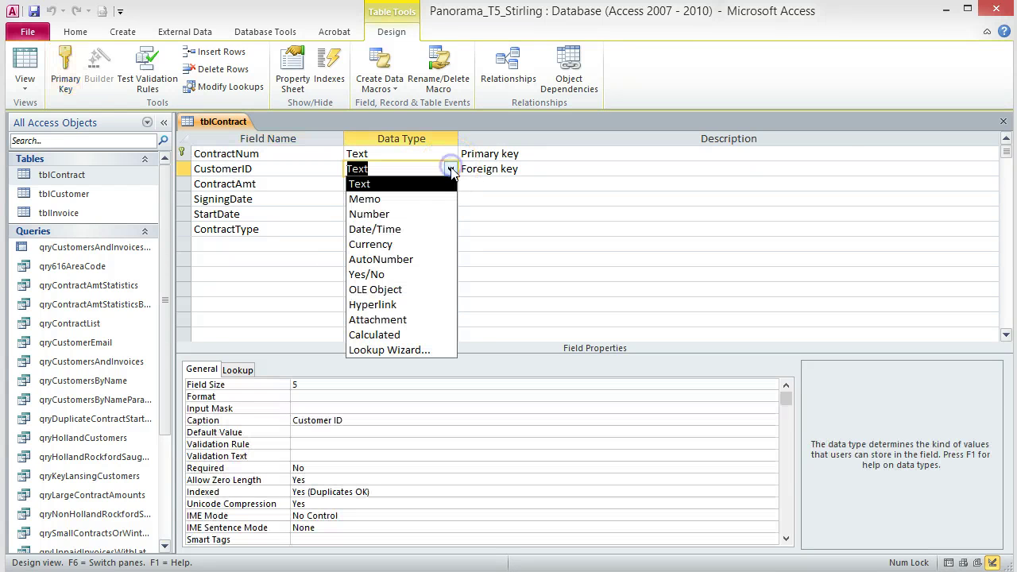
{"action": "left_click", "coordinate": [416, 350]}
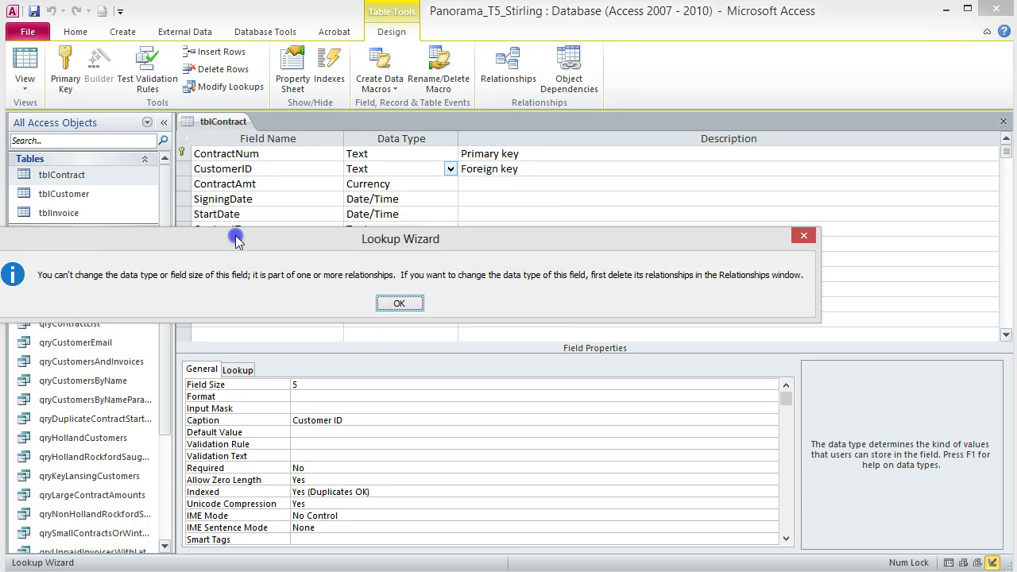
{"action": "left_click_drag", "start_coordinate": [217, 238], "coordinate": [300, 236]}
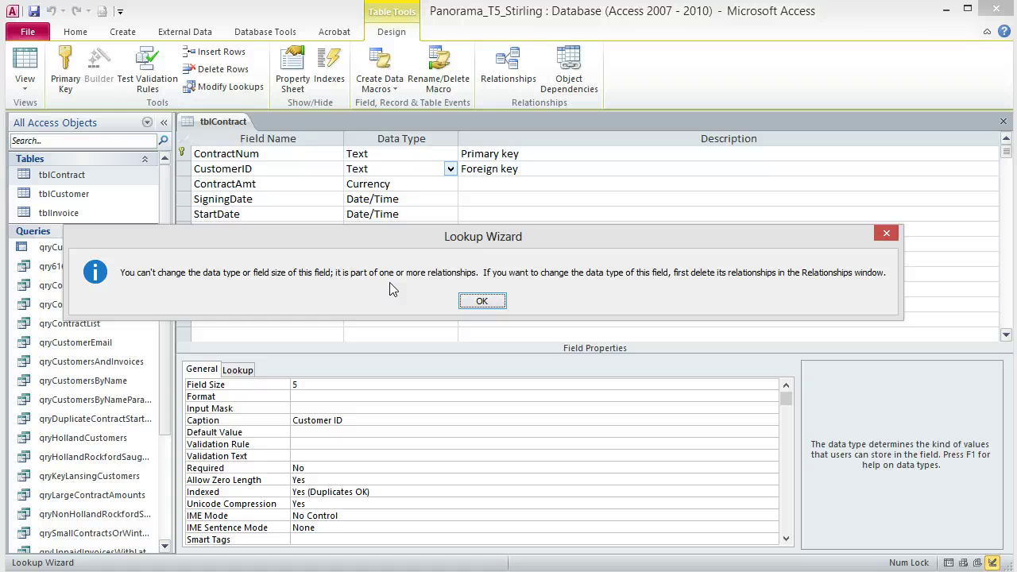
{"action": "left_click", "coordinate": [486, 304]}
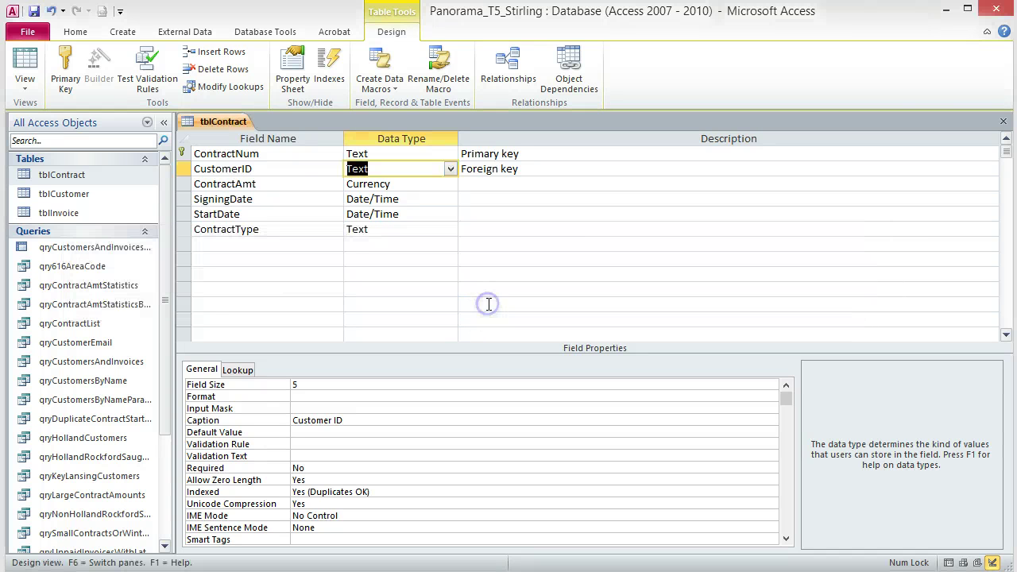
{"action": "left_click", "coordinate": [1003, 121]}
{"action": "left_click", "coordinate": [401, 303]}
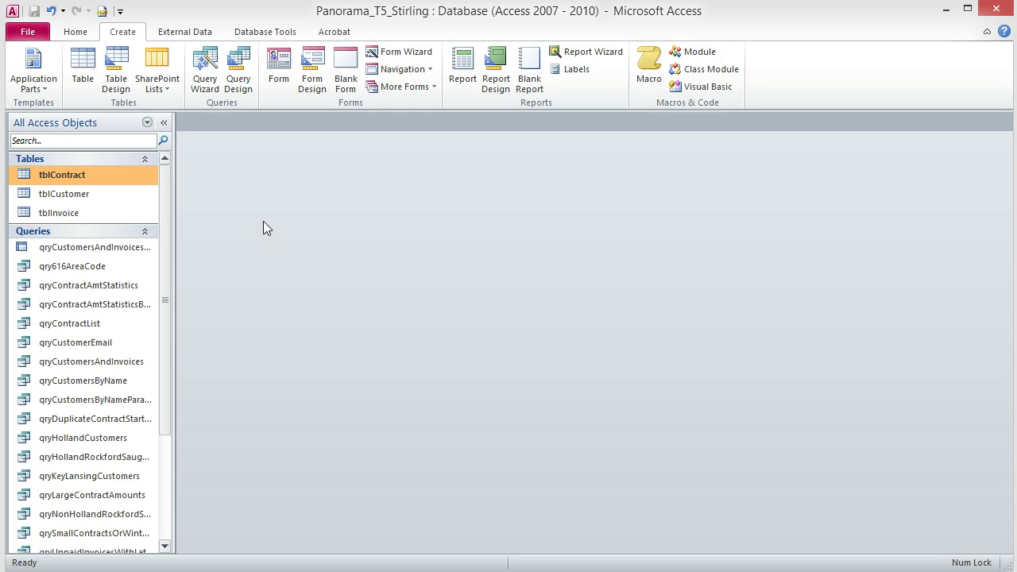
Permanently delete the relationship between tblCustomer and tblContract, and close the Relationships window.
{"action": "left_click", "coordinate": [283, 34]}
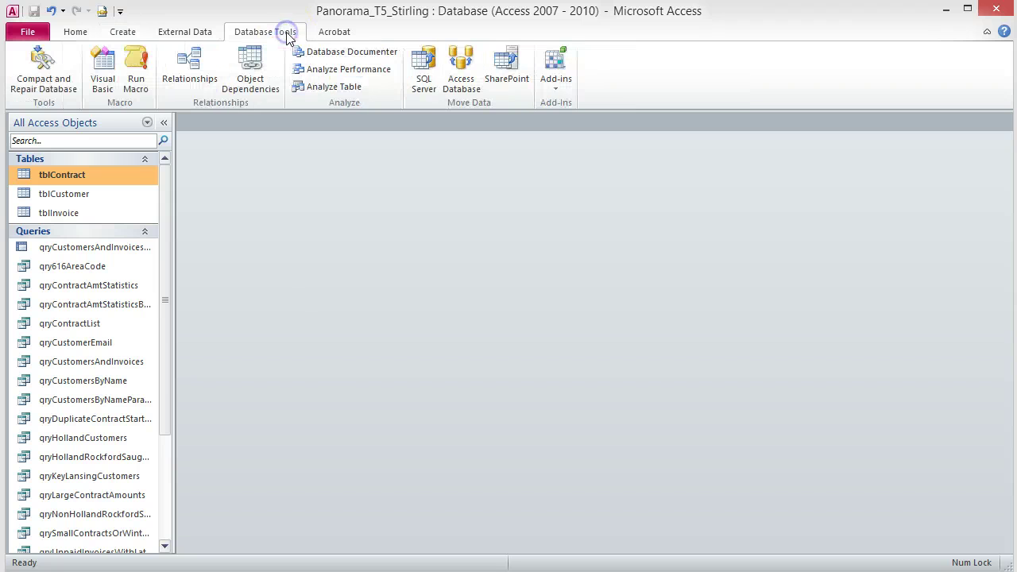
{"action": "left_click", "coordinate": [188, 68]}
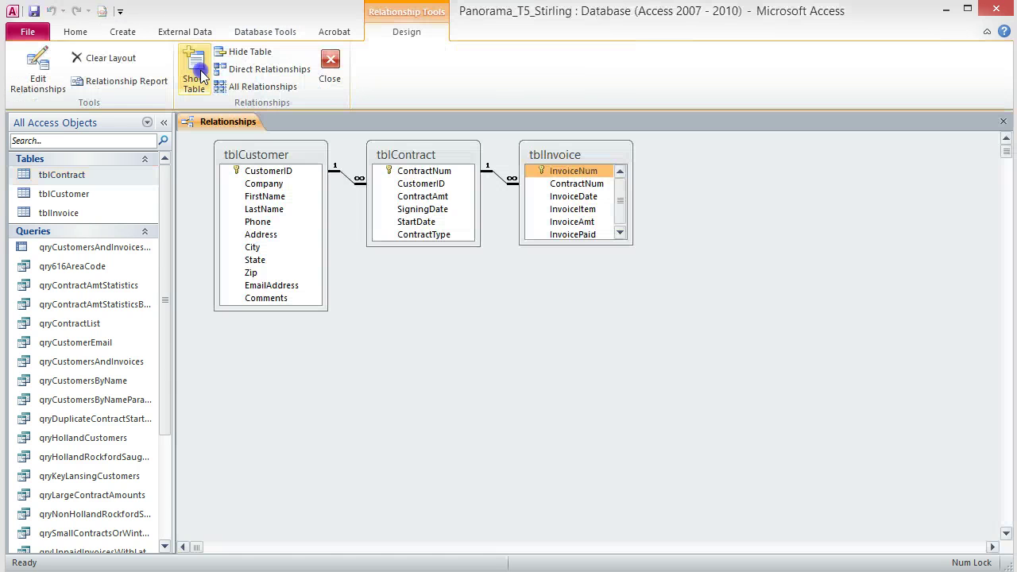
{"action": "left_click", "coordinate": [202, 74]}
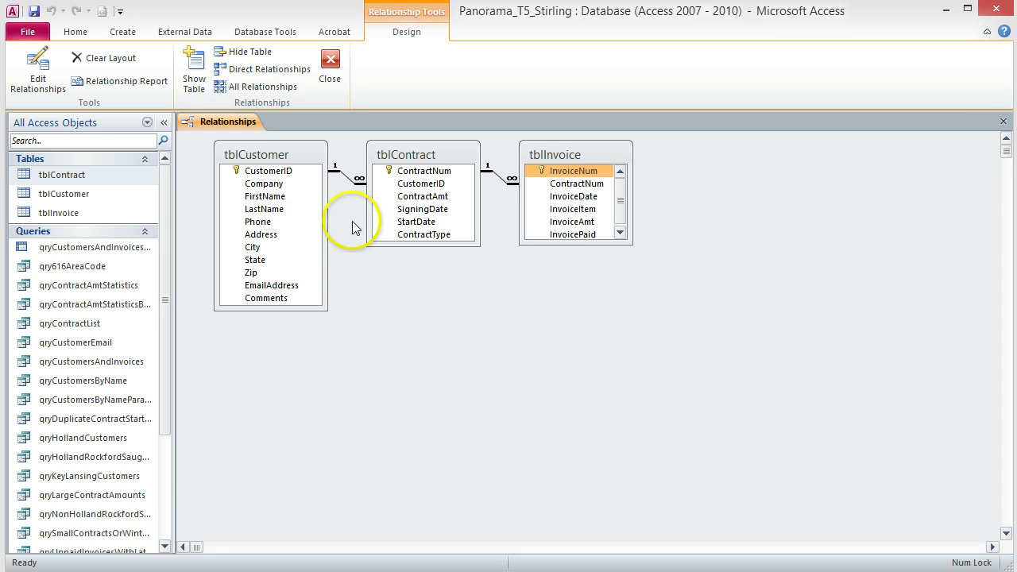
{"action": "right_click", "coordinate": [347, 175]}
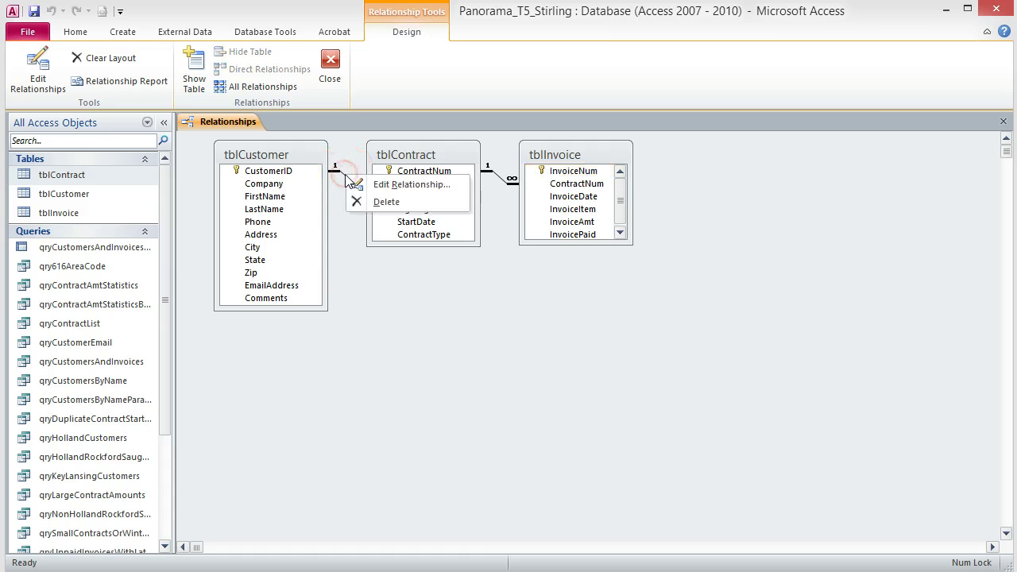
{"action": "left_click", "coordinate": [385, 201]}
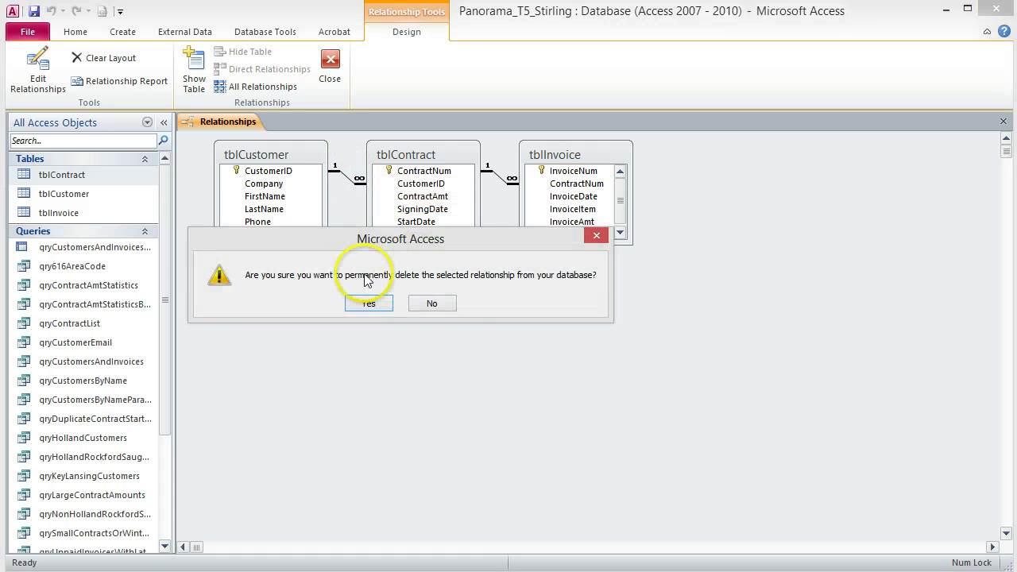
{"action": "left_click", "coordinate": [368, 303]}
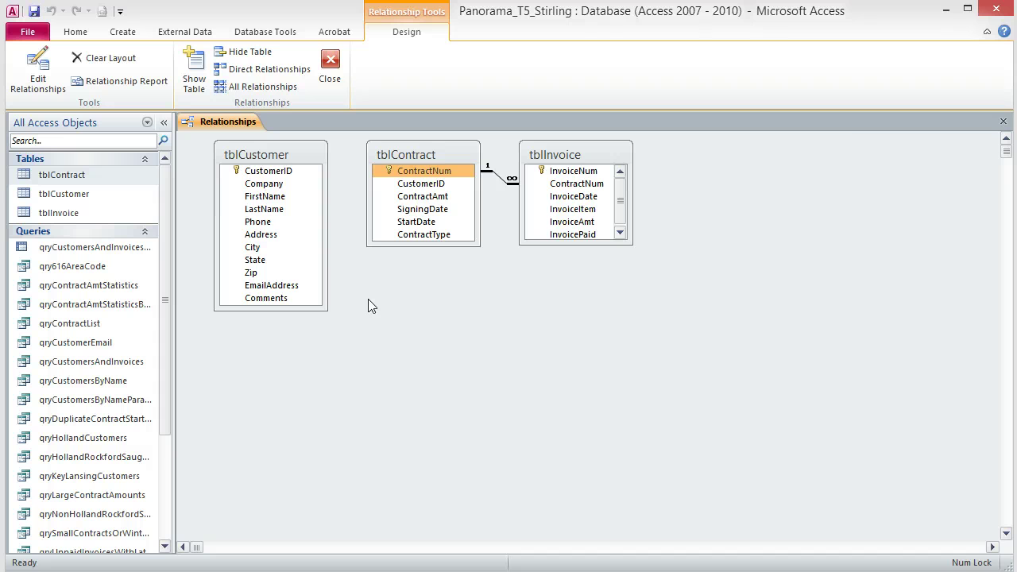
{"action": "left_click", "coordinate": [1003, 121]}
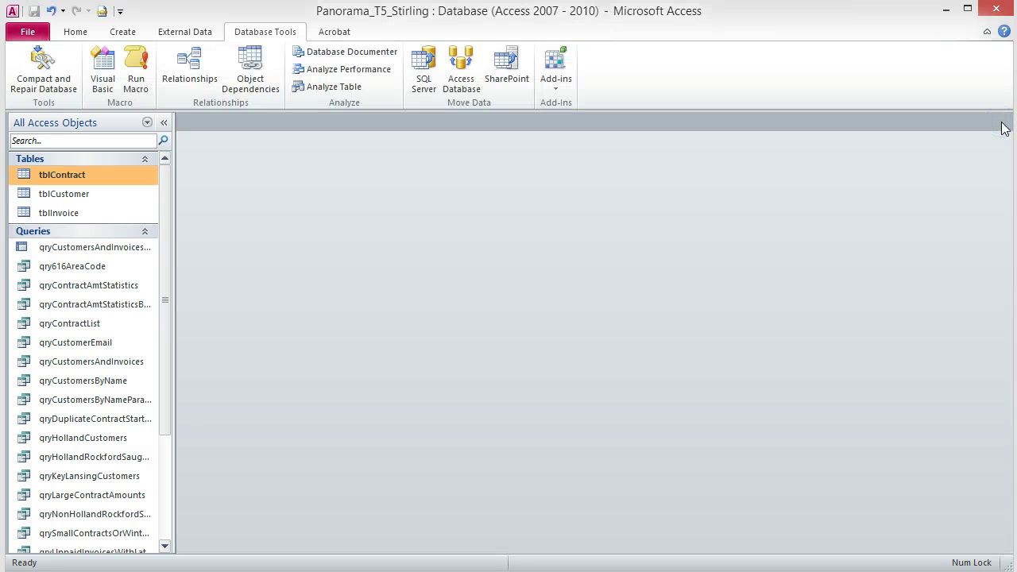
Start the Lookup Wizard for the CustomerID field in tblContract's design, taking its values from the query qryCustomersByName.
{"action": "left_click", "coordinate": [475, 247]}
{"action": "right_click", "coordinate": [78, 176]}
{"action": "left_click", "coordinate": [118, 205]}
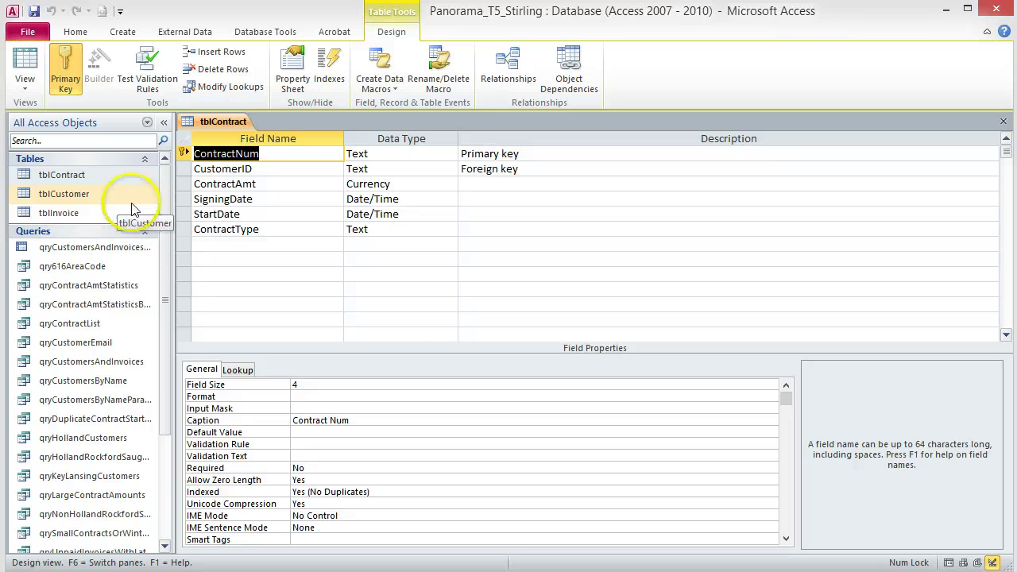
{"action": "left_click", "coordinate": [450, 170]}
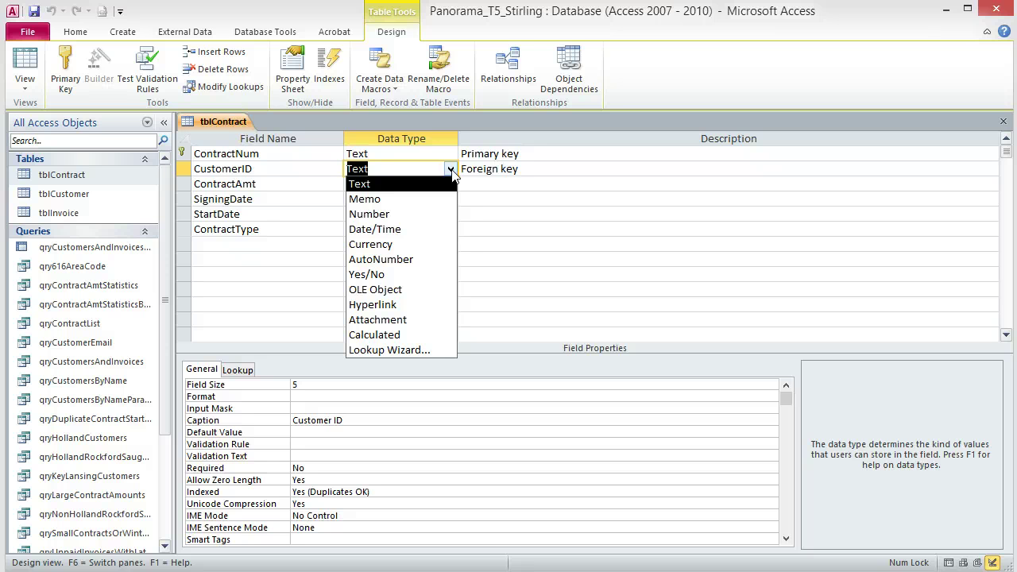
{"action": "left_click", "coordinate": [425, 349]}
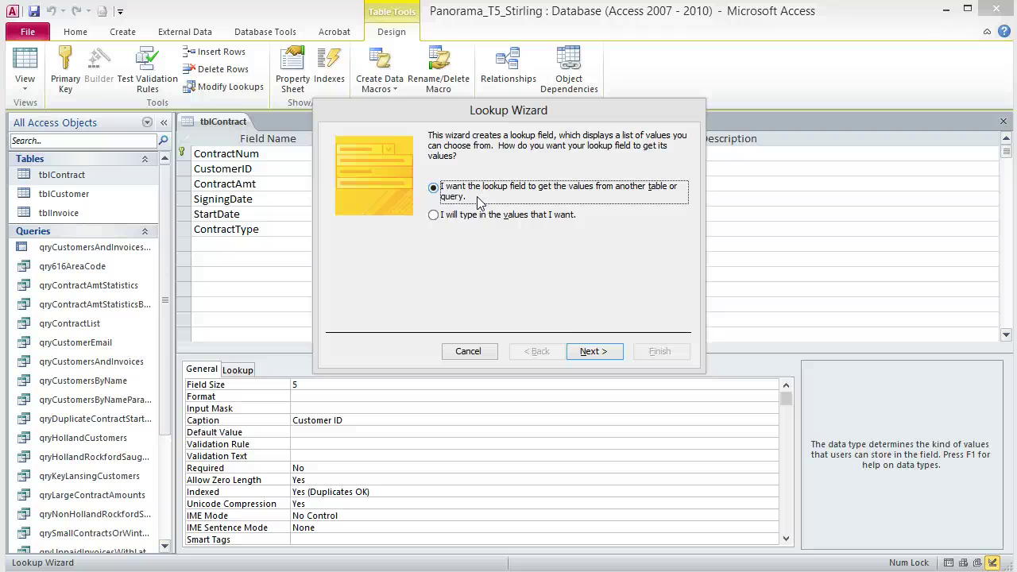
{"action": "left_click", "coordinate": [592, 351]}
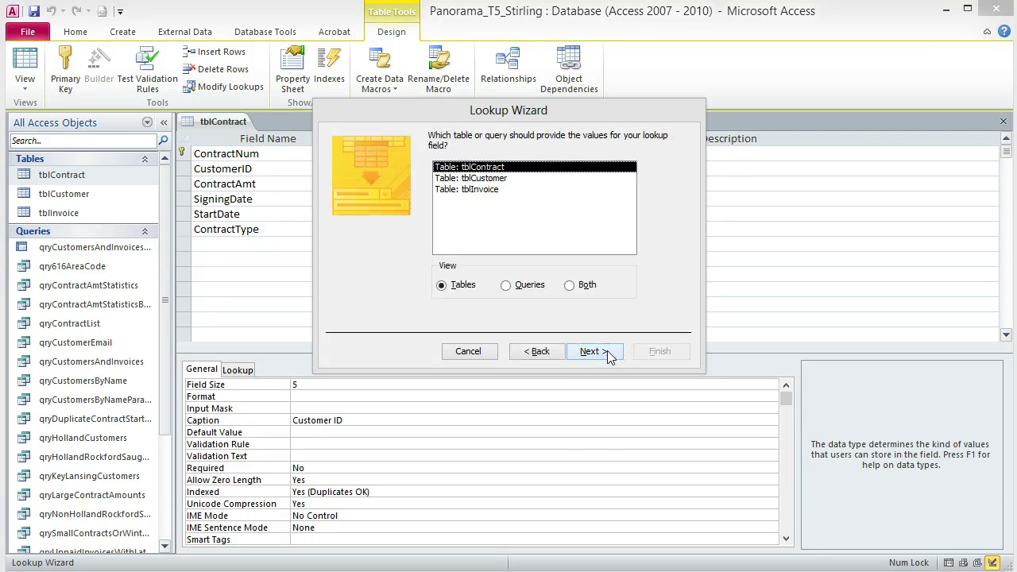
{"action": "left_click", "coordinate": [506, 286]}
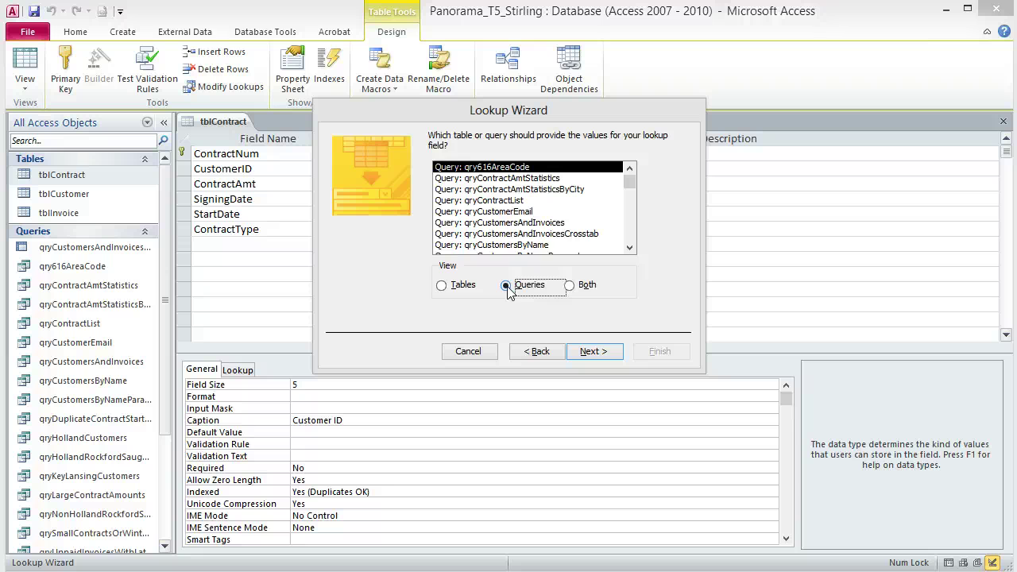
{"action": "left_click", "coordinate": [541, 245]}
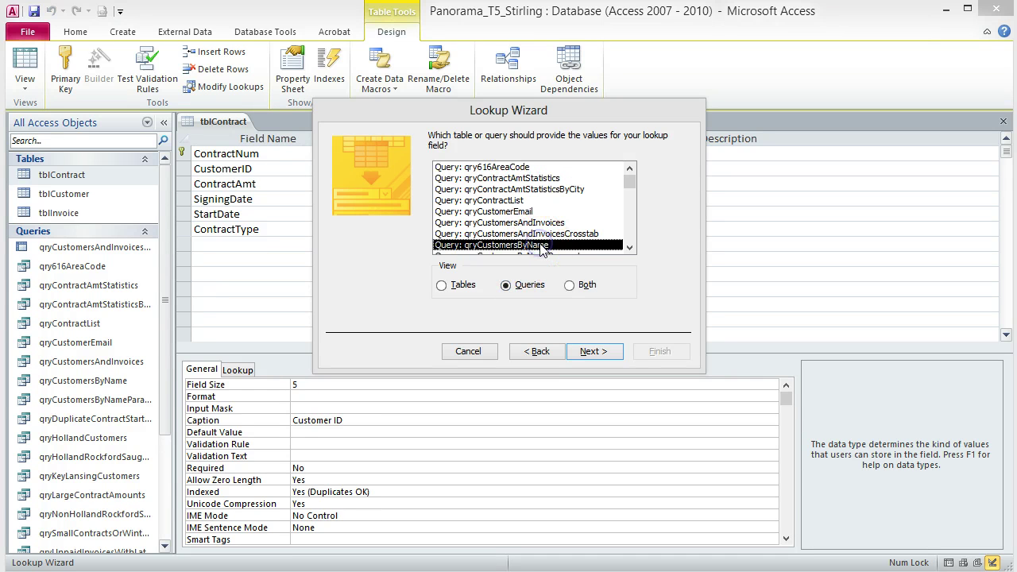
{"action": "left_click", "coordinate": [602, 352]}
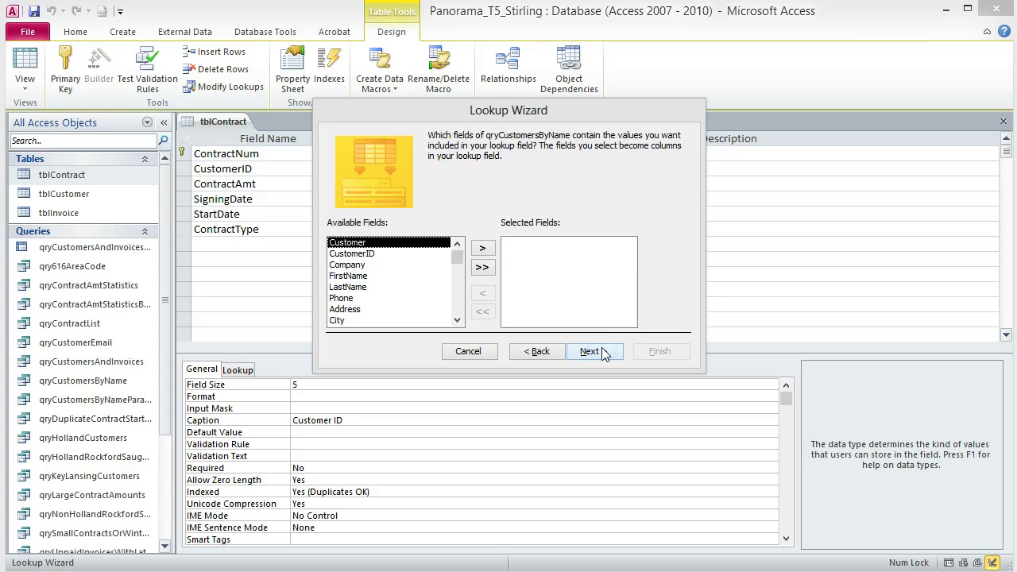
Include the Customer and CustomerID fields as lookup columns and sort the list in ascending order by Customer.
{"action": "left_click", "coordinate": [483, 248]}
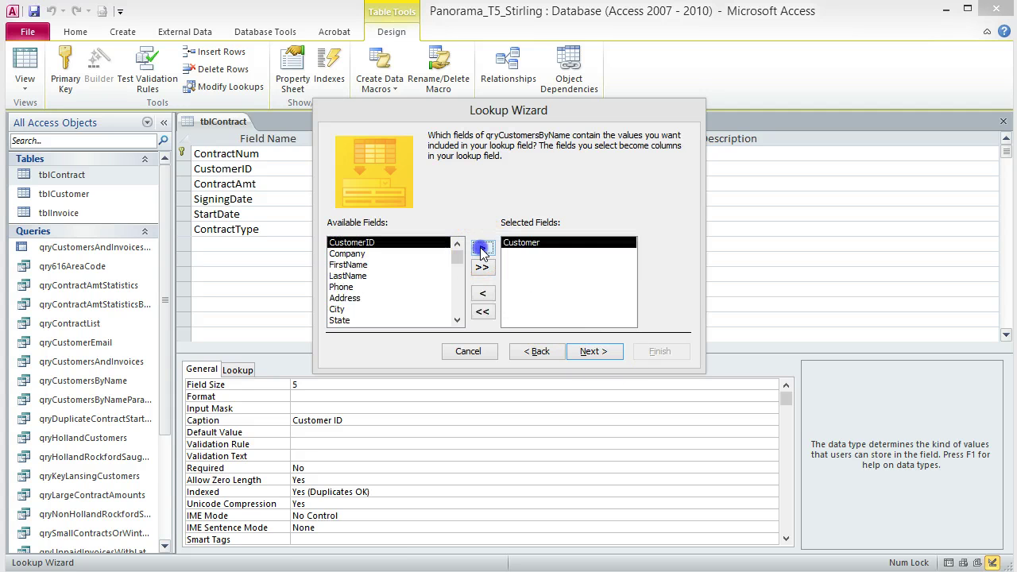
{"action": "left_click", "coordinate": [482, 249]}
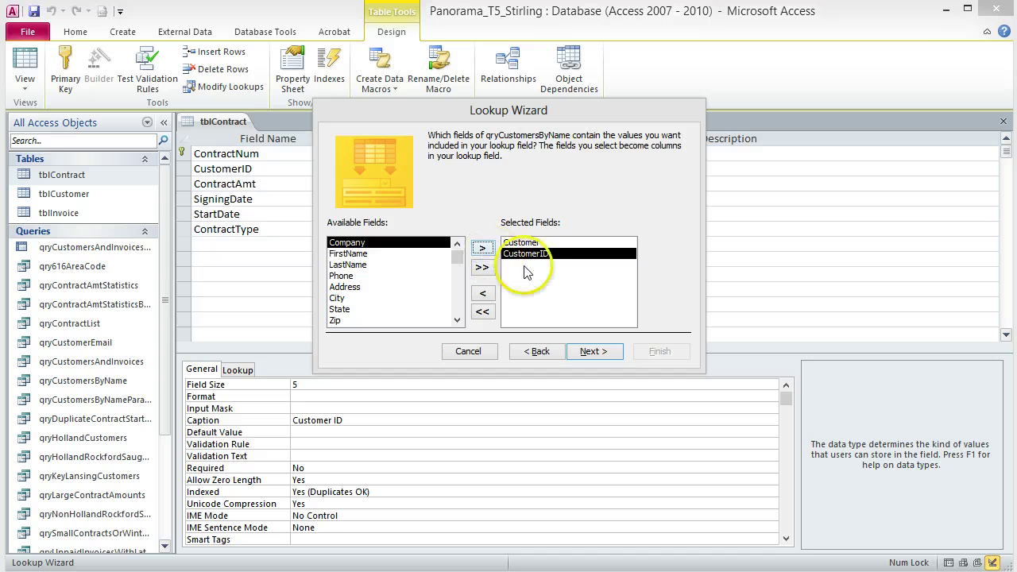
{"action": "left_click", "coordinate": [595, 352]}
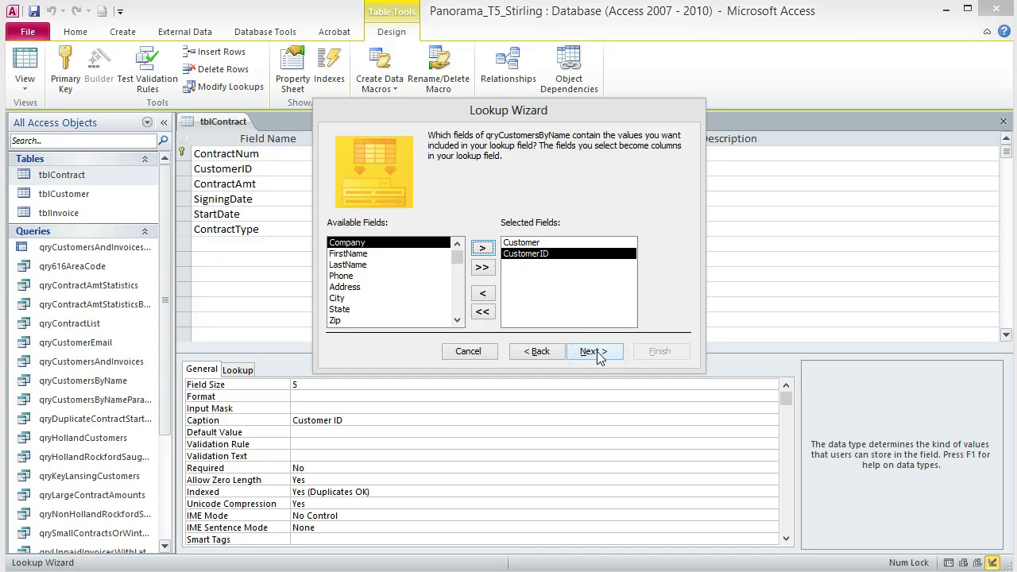
{"action": "left_click", "coordinate": [595, 352]}
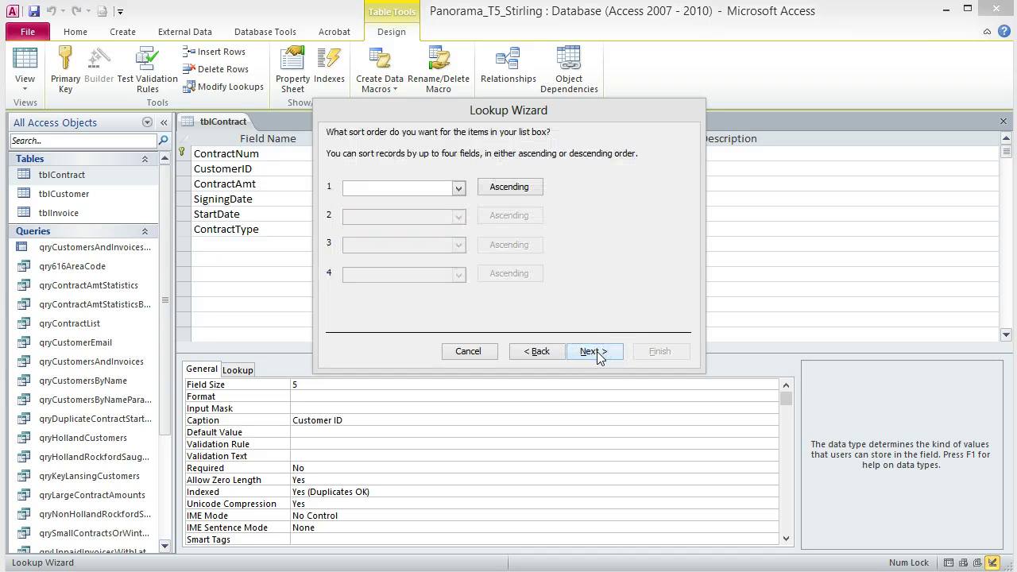
{"action": "left_click", "coordinate": [596, 352]}
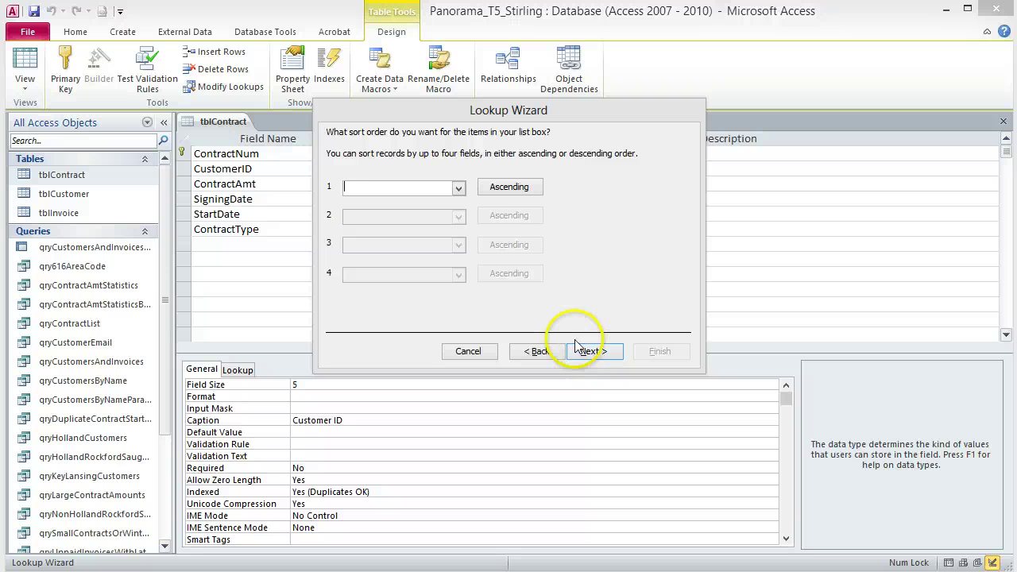
{"action": "left_click", "coordinate": [459, 188]}
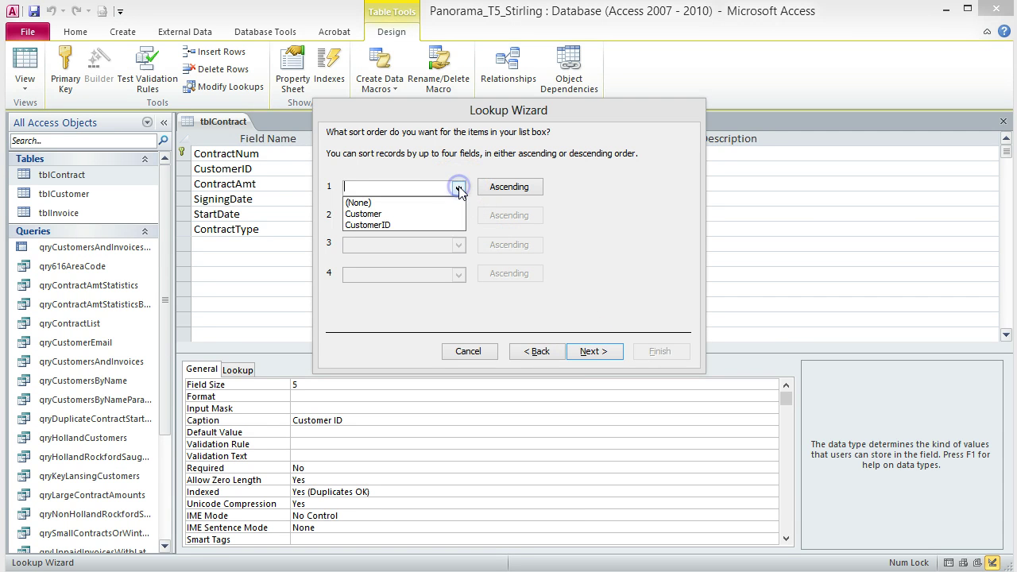
{"action": "left_click", "coordinate": [421, 213]}
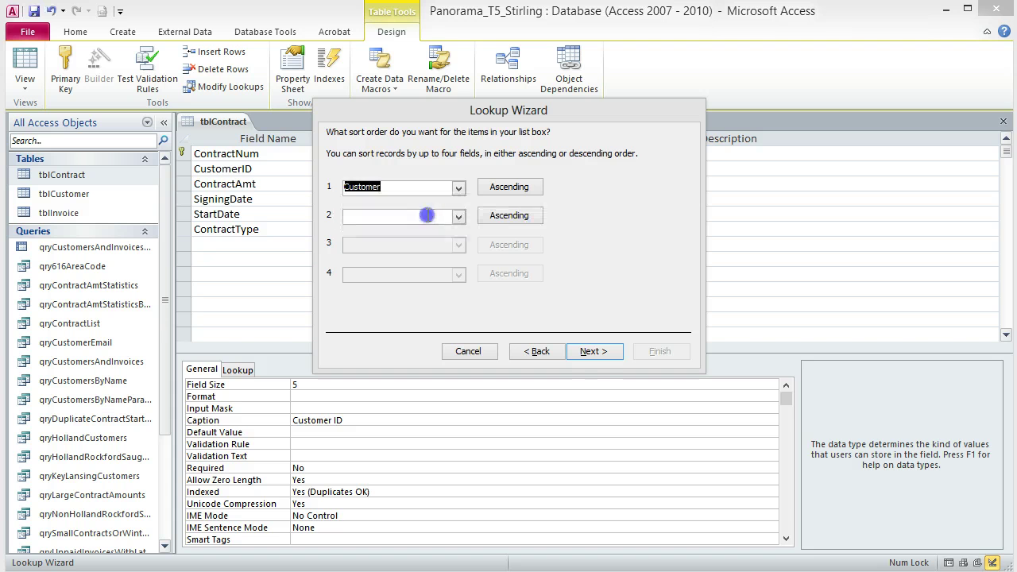
{"action": "left_click", "coordinate": [593, 352]}
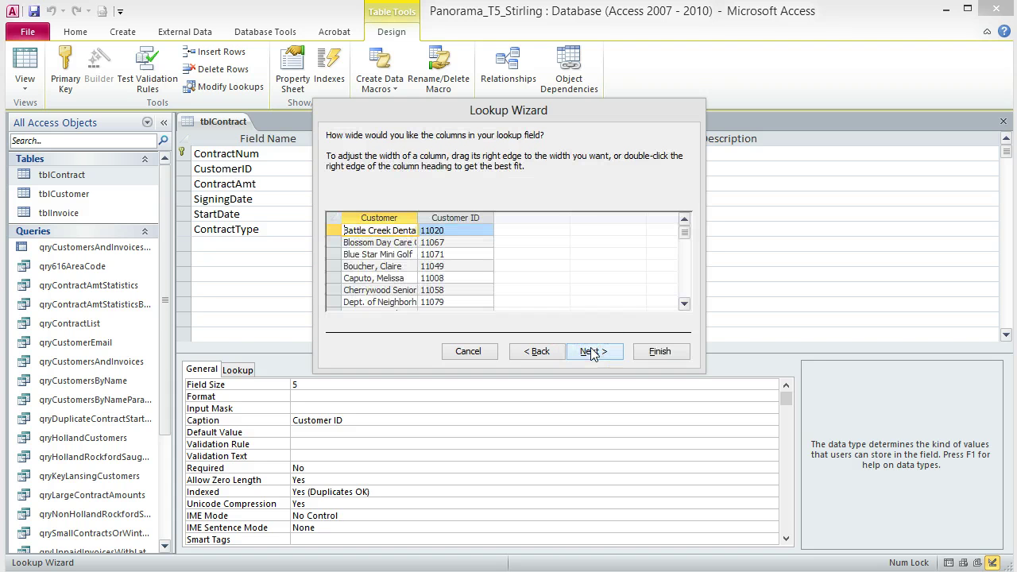
Resize the lookup's Customer column to best fit its entries, including the longer ones farther down.
{"action": "double_click", "coordinate": [417, 218]}
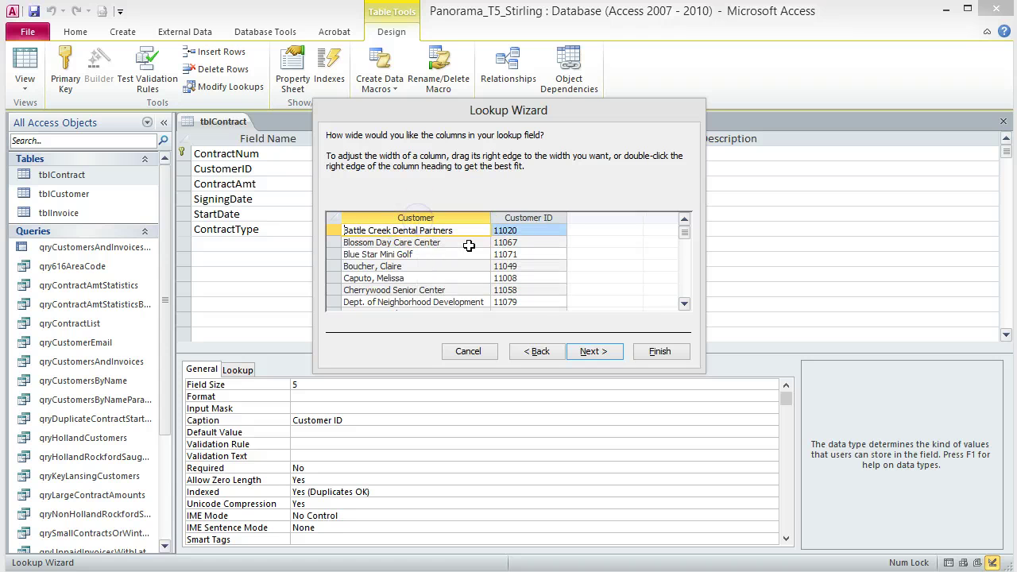
{"action": "scroll", "coordinate": [470, 248], "scroll_direction": "down", "scroll_amount": 1}
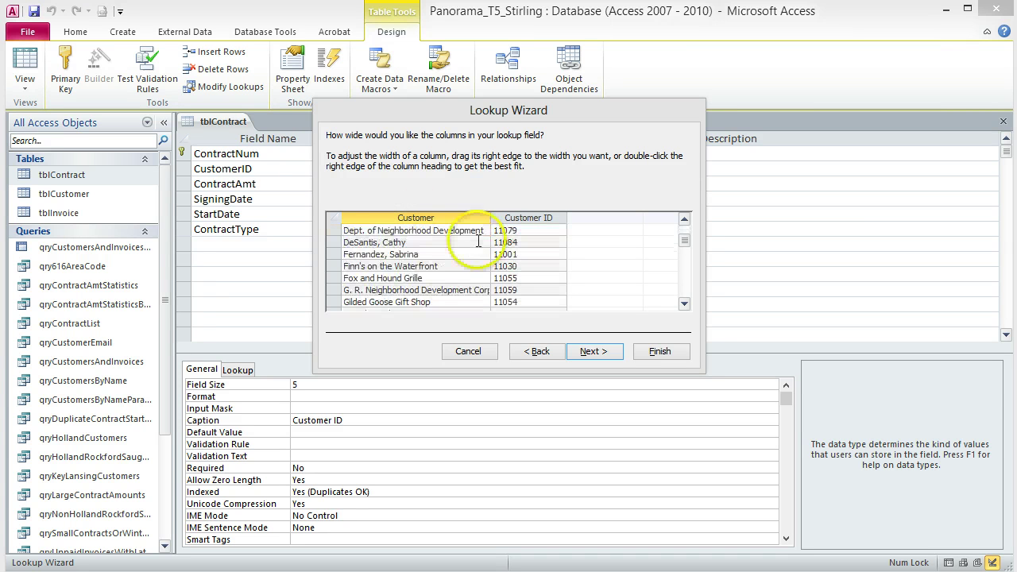
{"action": "double_click", "coordinate": [491, 218]}
{"action": "left_click", "coordinate": [592, 351]}
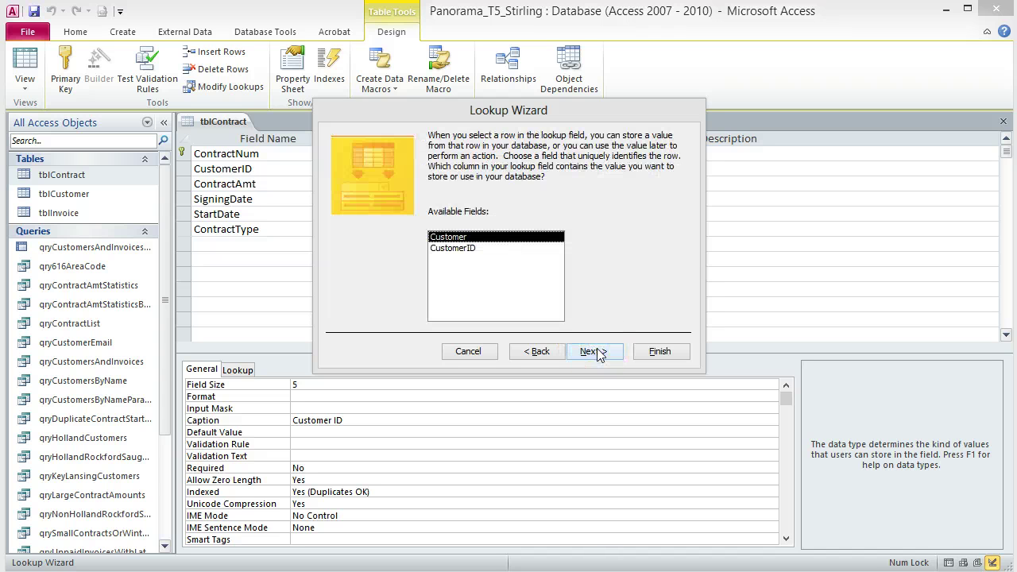
Store CustomerID as the lookup value, keep the label CustomerID without multiple values, and finish the wizard.
{"action": "left_click", "coordinate": [602, 353]}
{"action": "left_click", "coordinate": [459, 248]}
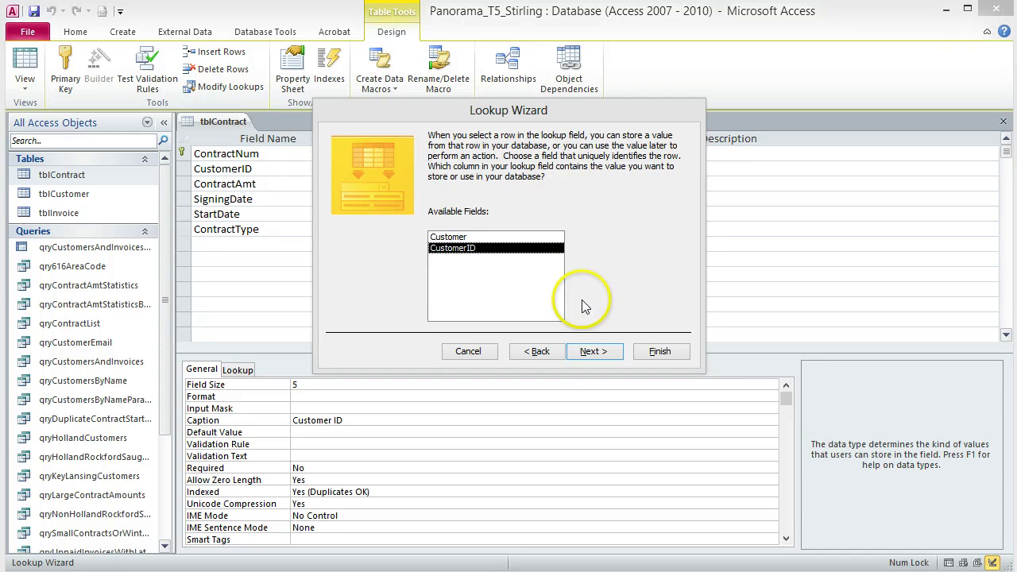
{"action": "left_click", "coordinate": [593, 351]}
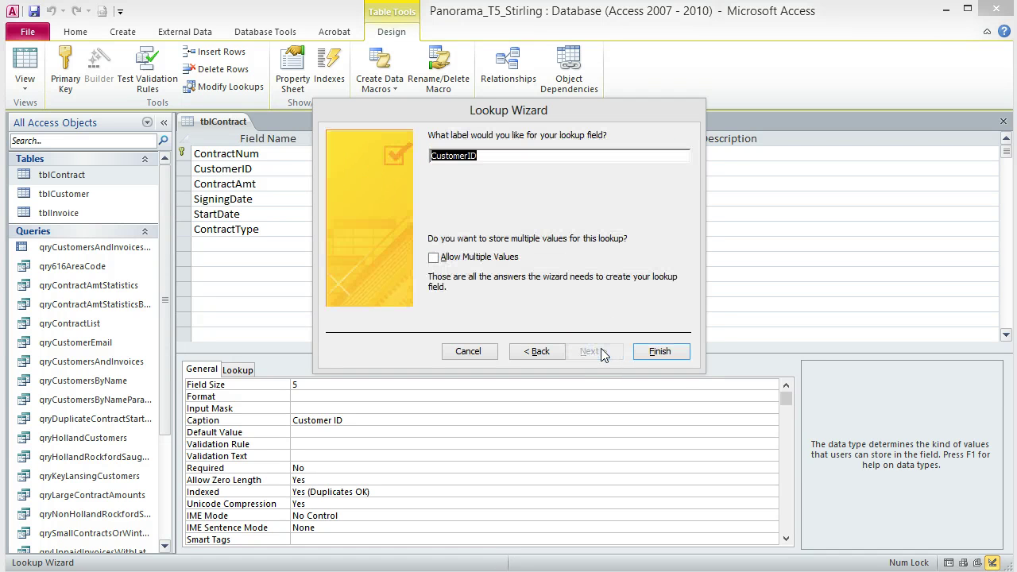
{"action": "left_click", "coordinate": [666, 353]}
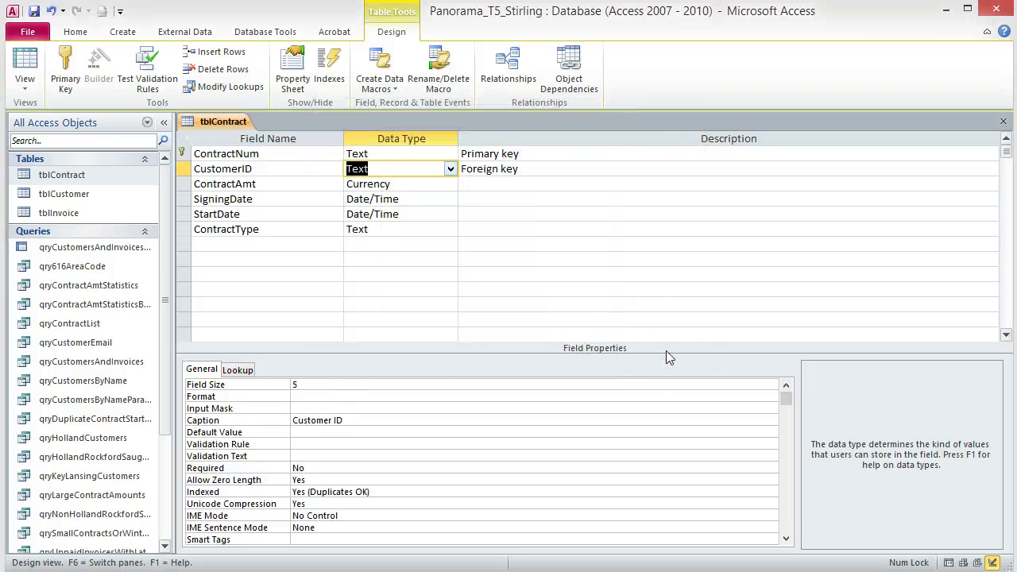
Save tblContract, and resize the Customer ID column to best fit in Datasheet view.
{"action": "left_click", "coordinate": [24, 67]}
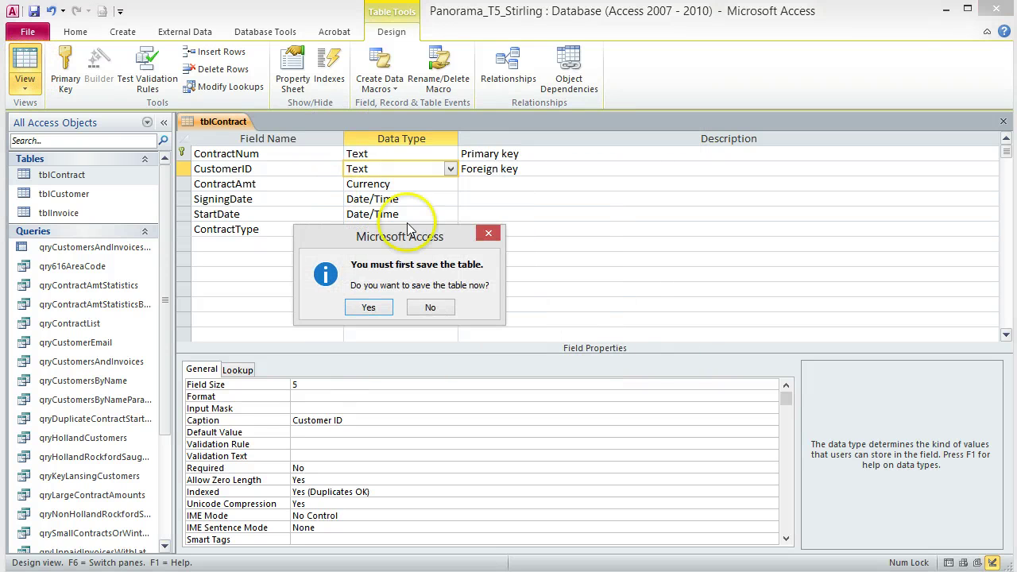
{"action": "left_click", "coordinate": [383, 312]}
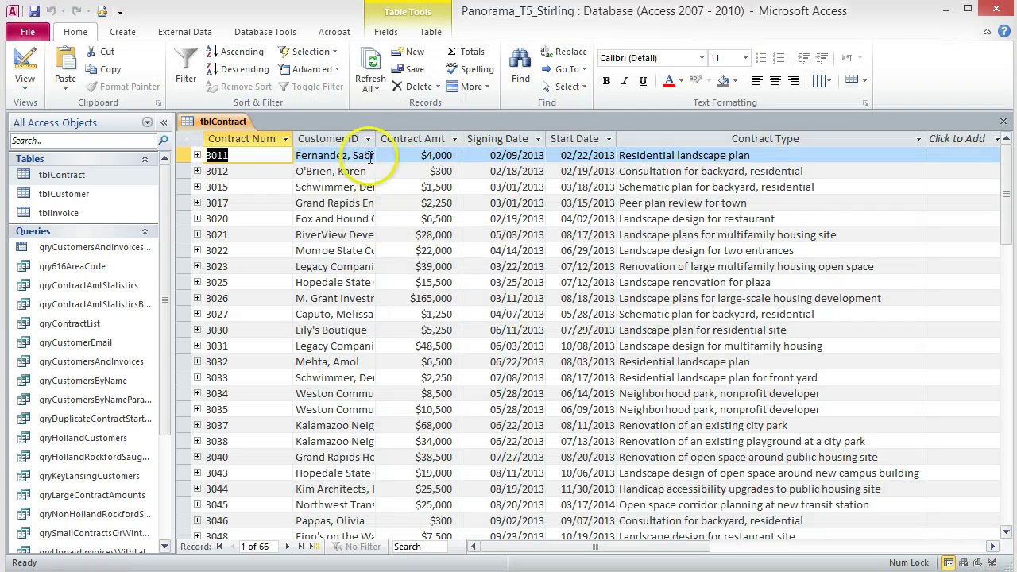
{"action": "double_click", "coordinate": [375, 137]}
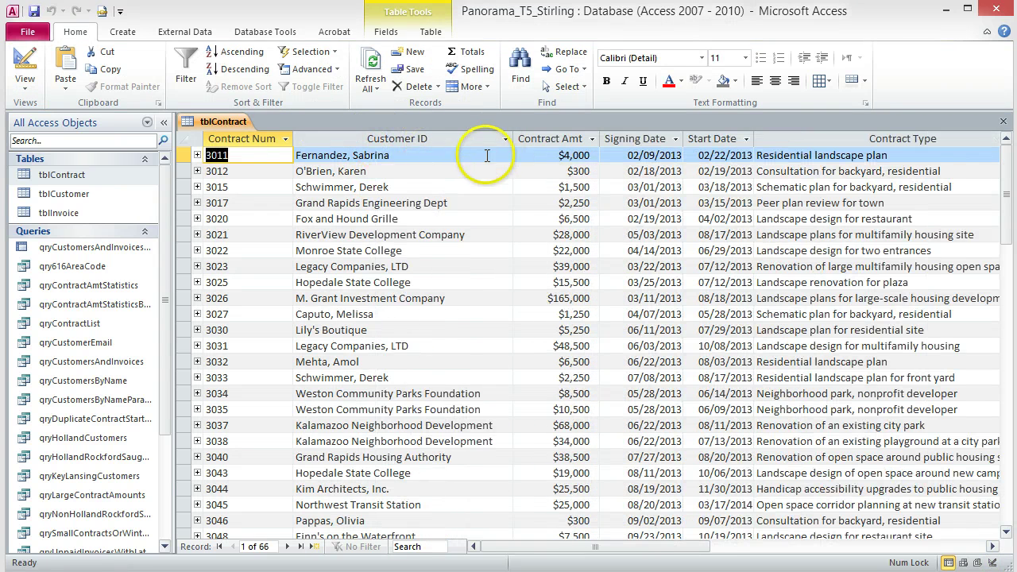
Check the lookup list of customers in the first contract record's Customer ID field and close it again.
{"action": "left_click", "coordinate": [487, 155]}
{"action": "left_click", "coordinate": [505, 156]}
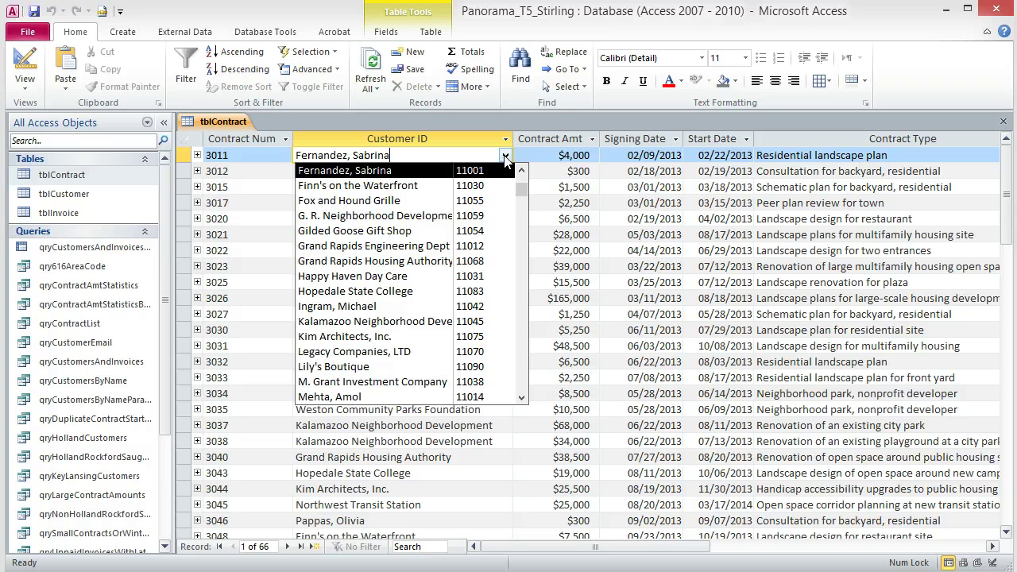
{"action": "left_click", "coordinate": [506, 156]}
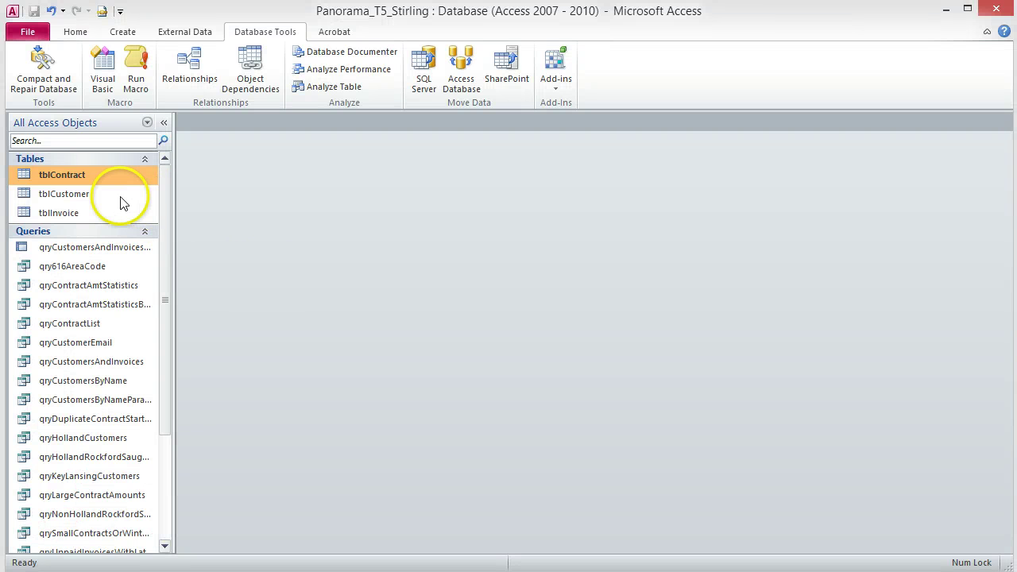
Apply the Phone Number input mask with the underscore placeholder to the Phone field in tblCustomer's design.
{"action": "right_click", "coordinate": [107, 193]}
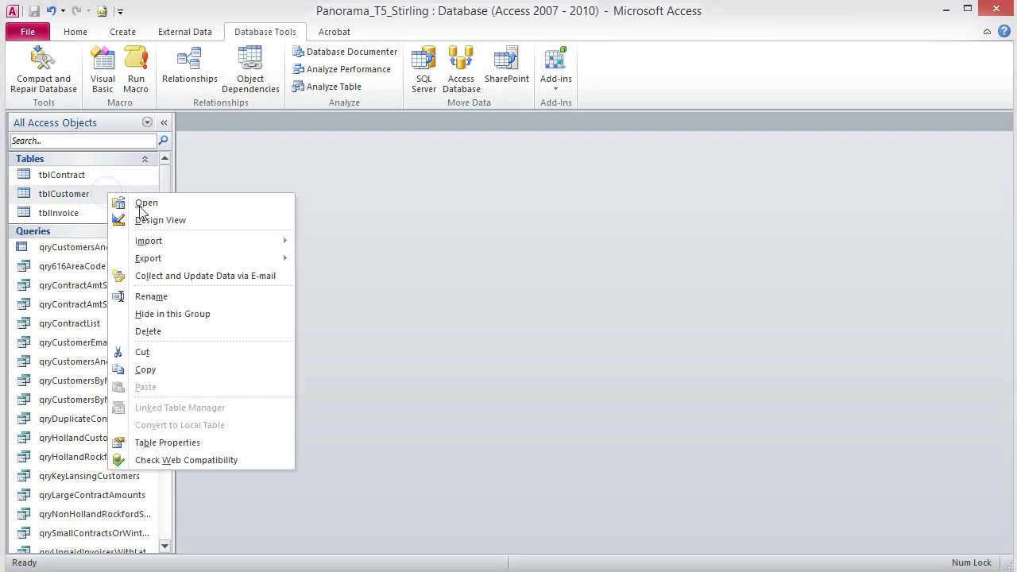
{"action": "left_click", "coordinate": [161, 223]}
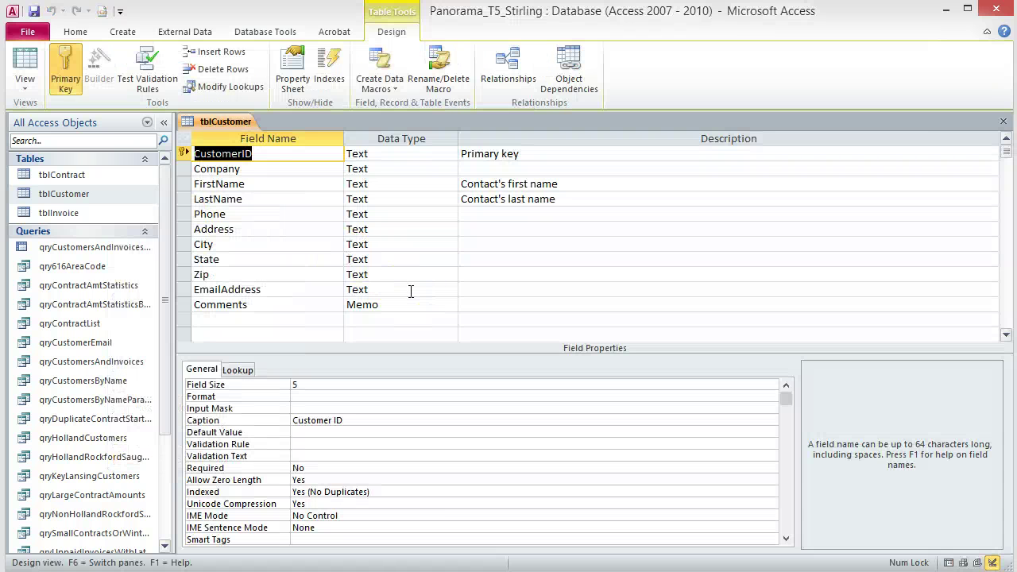
{"action": "left_click", "coordinate": [251, 213]}
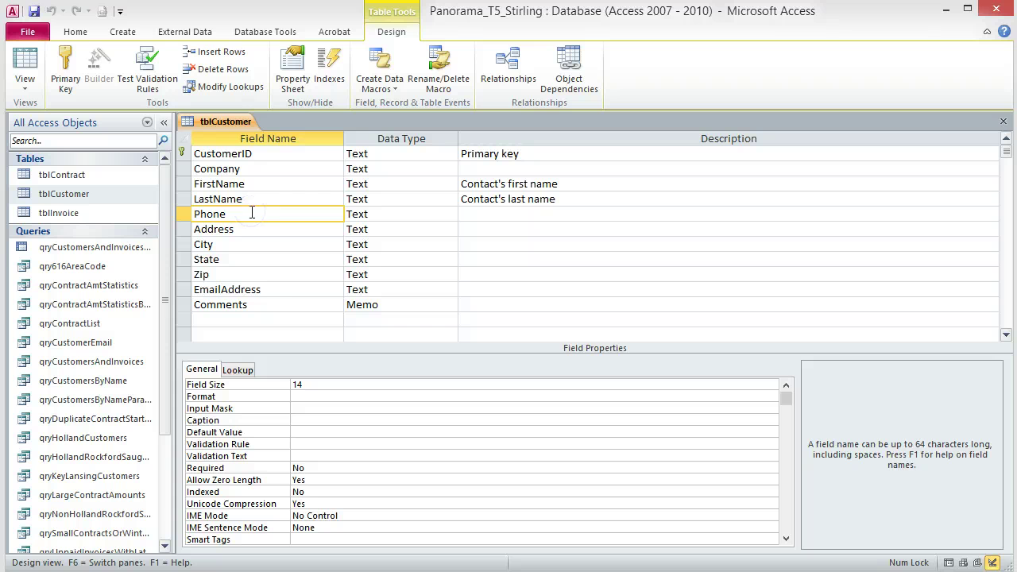
{"action": "left_click", "coordinate": [324, 408]}
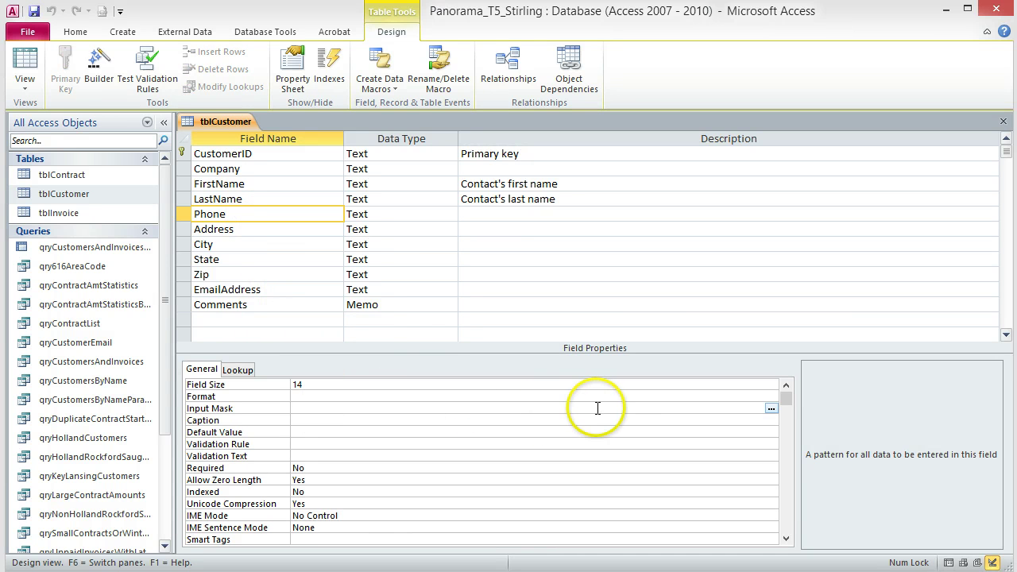
{"action": "left_click", "coordinate": [771, 409]}
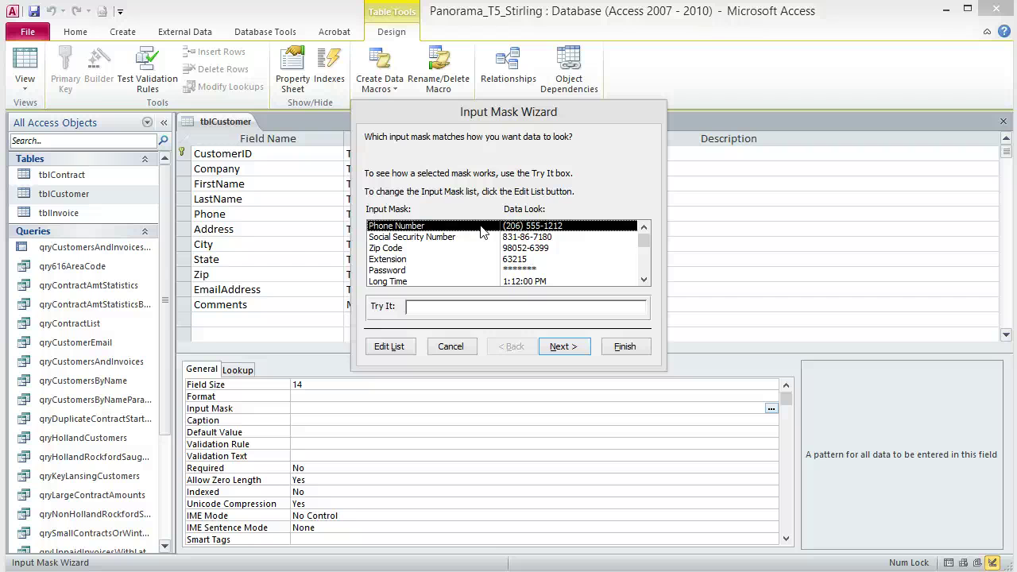
{"action": "left_click", "coordinate": [574, 348]}
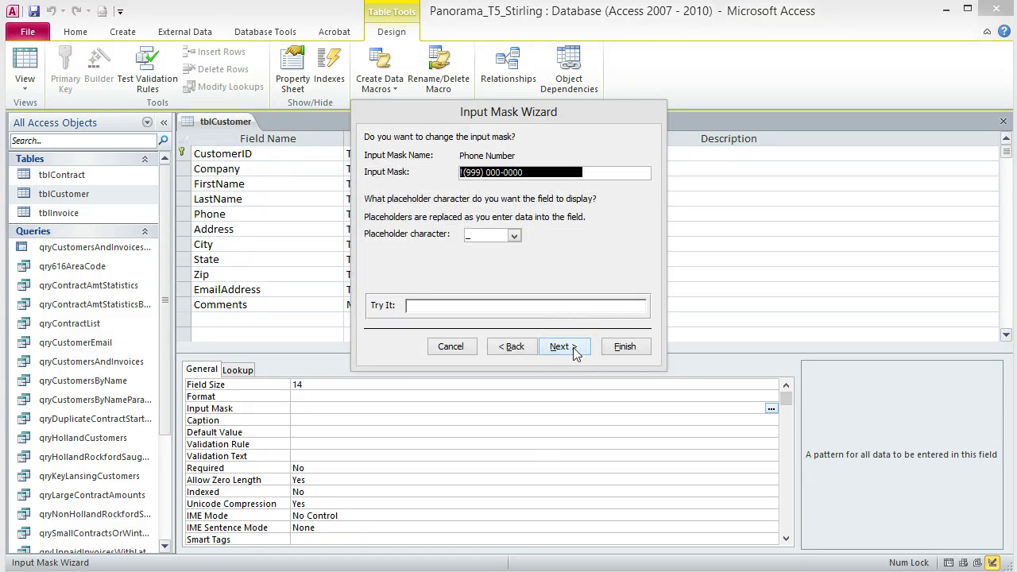
{"action": "left_click", "coordinate": [619, 347]}
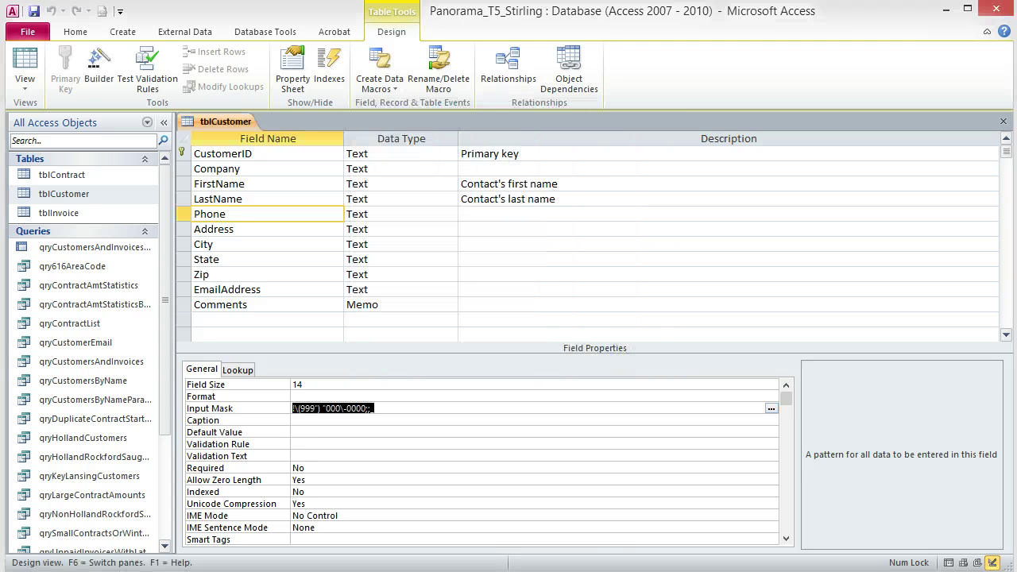
Edit the Phone field's input mask to 999\-000\-0000;;_ so that hyphens replace the parentheses and space.
{"action": "left_click", "coordinate": [296, 409]}
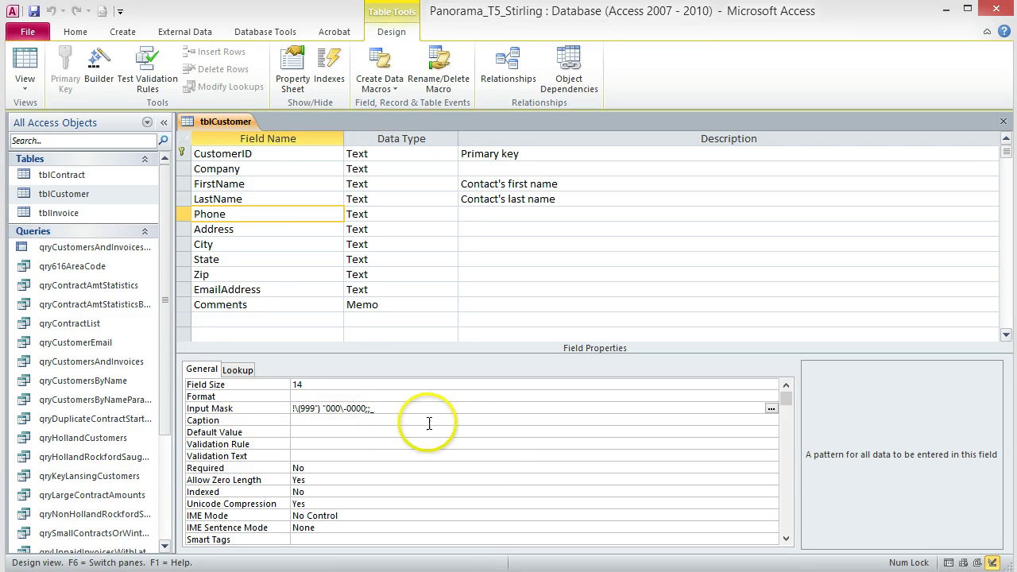
{"action": "left_click", "coordinate": [303, 407]}
{"action": "mouse_move", "coordinate": [302, 406]}
{"action": "left_mouse_down"}
{"action": "mouse_move", "coordinate": [284, 400]}
{"action": "mouse_move", "coordinate": [307, 408]}
{"action": "left_mouse_up"}
{"action": "key", "text": "End"}
{"action": "key", "text": "Delete"}
{"action": "left_click", "coordinate": [435, 414]}
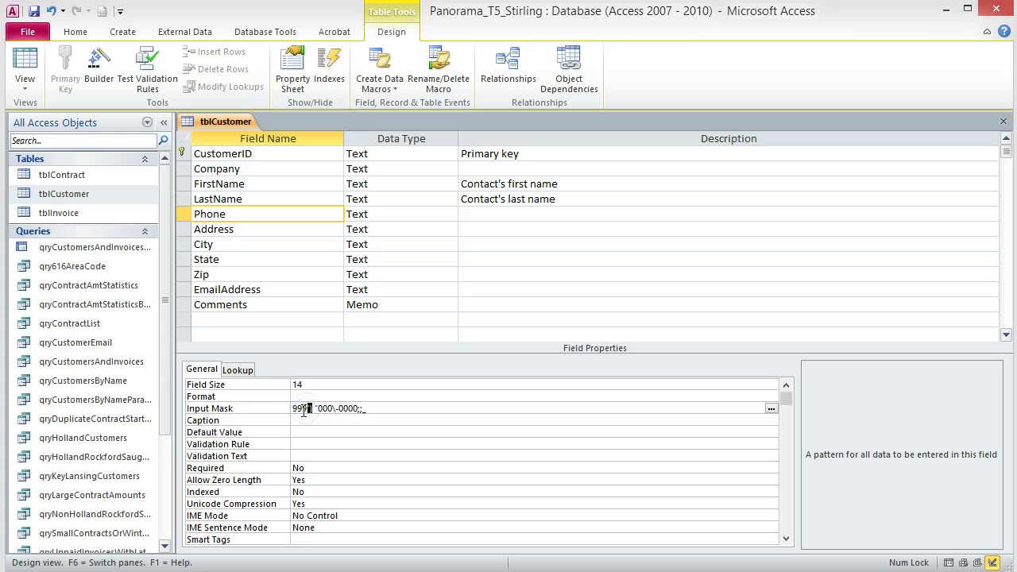
{"action": "key", "text": "Delete"}
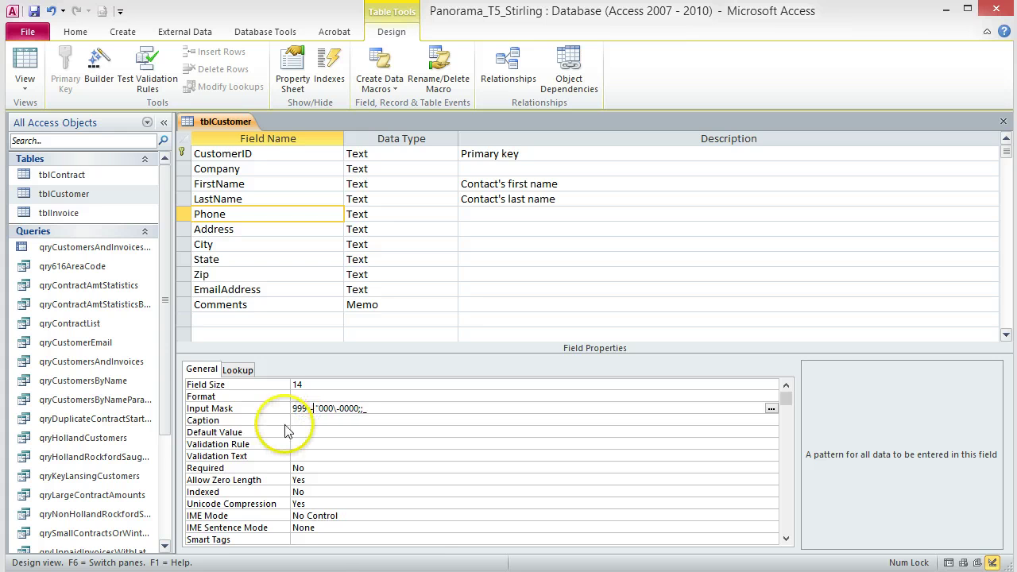
{"action": "key", "text": "Right"}
{"action": "type", "text": "-"}
{"action": "key", "text": "Delete"}
{"action": "type", "text": "\\"}
{"action": "left_click", "coordinate": [376, 410]}
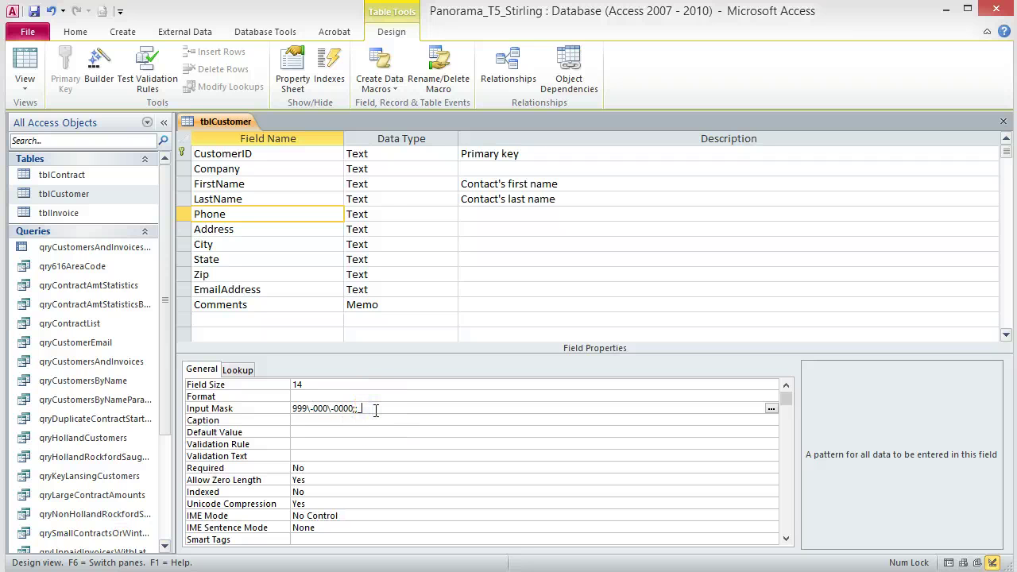
{"action": "key", "text": "Return"}
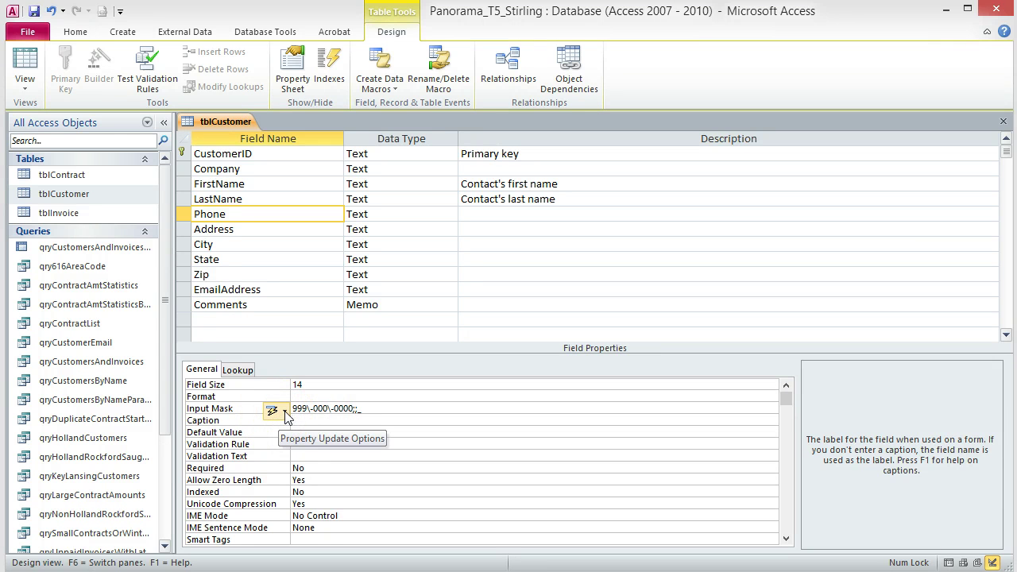
Propagate the Phone input mask to the forms frmCustomer and frmCustomerContracts, and save tblCustomer.
{"action": "left_click", "coordinate": [284, 411]}
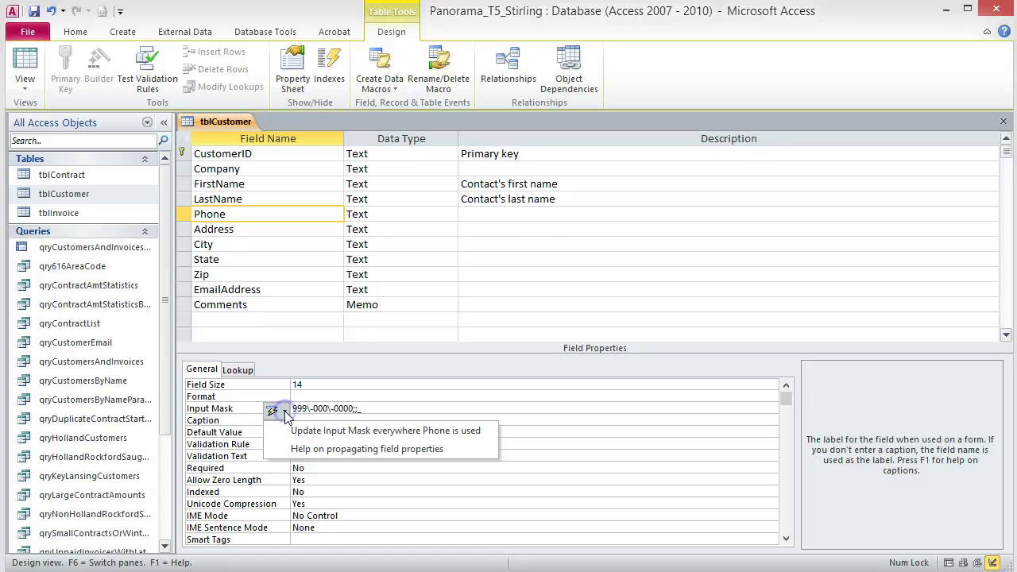
{"action": "left_click", "coordinate": [380, 432]}
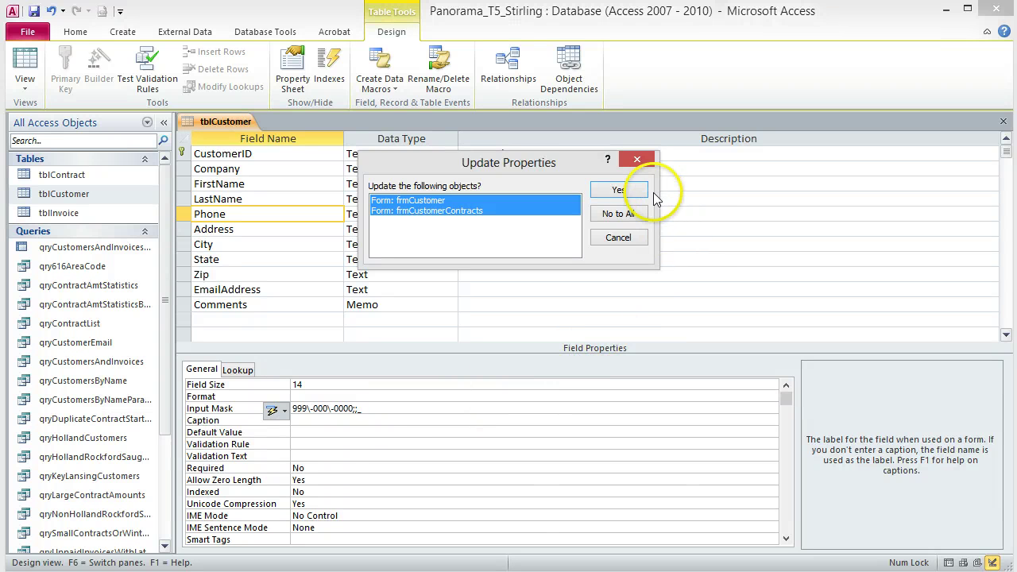
{"action": "left_click", "coordinate": [624, 190]}
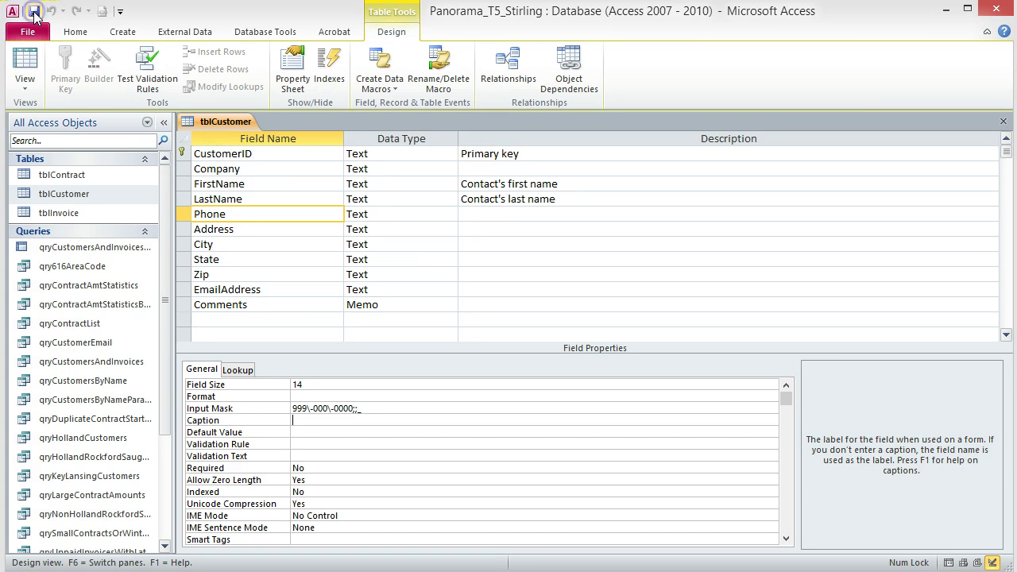
Widen the Phone column in tblCustomer's Datasheet view to fit the complete phone numbers.
{"action": "left_click", "coordinate": [26, 65]}
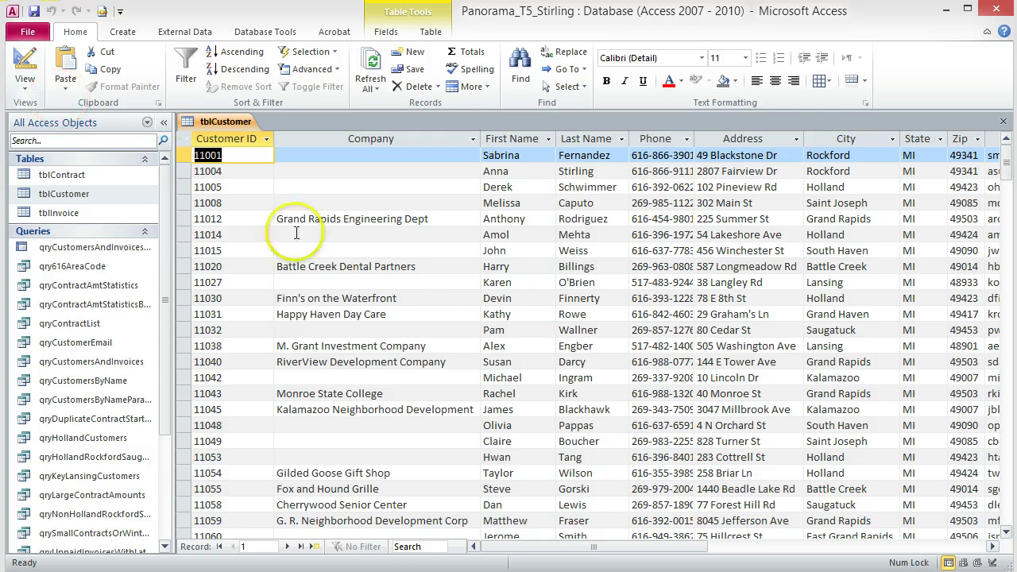
{"action": "left_click_drag", "start_coordinate": [514, 550], "coordinate": [549, 546]}
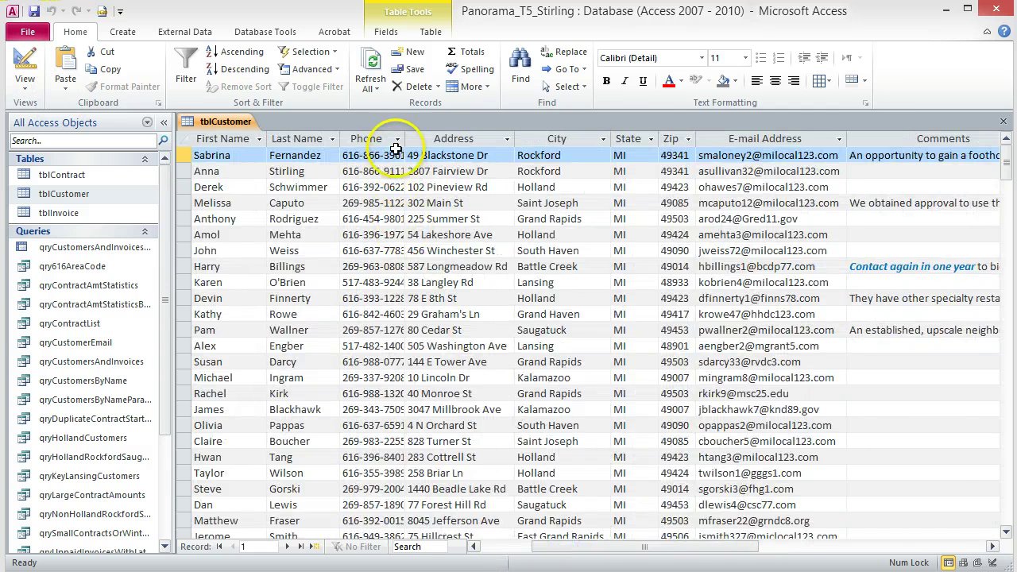
{"action": "left_click_drag", "start_coordinate": [405, 138], "coordinate": [412, 135]}
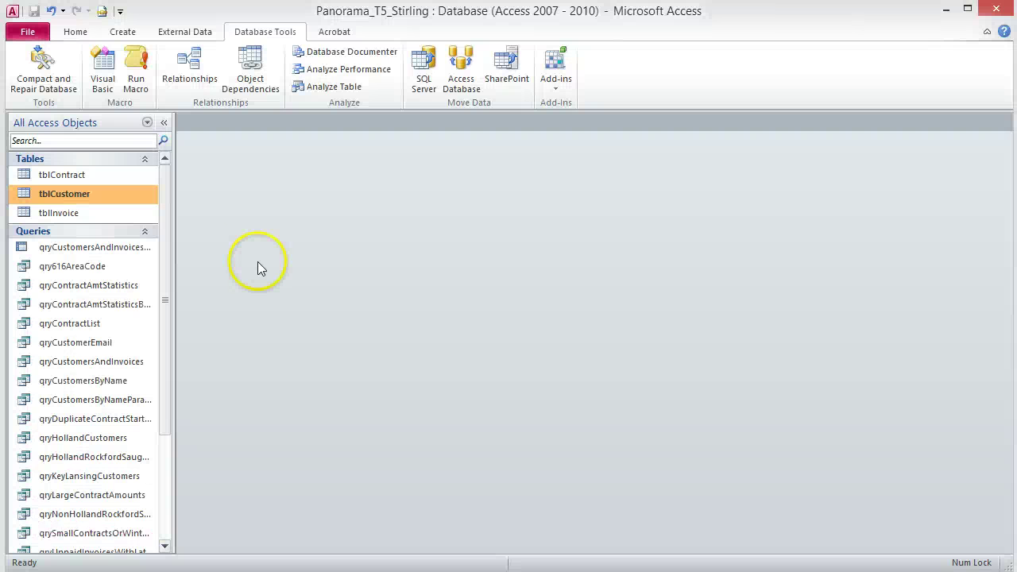
Open tblInvoice in Design view and set the InvoiceAmt field's validation rule to >10.
{"action": "right_click", "coordinate": [67, 214]}
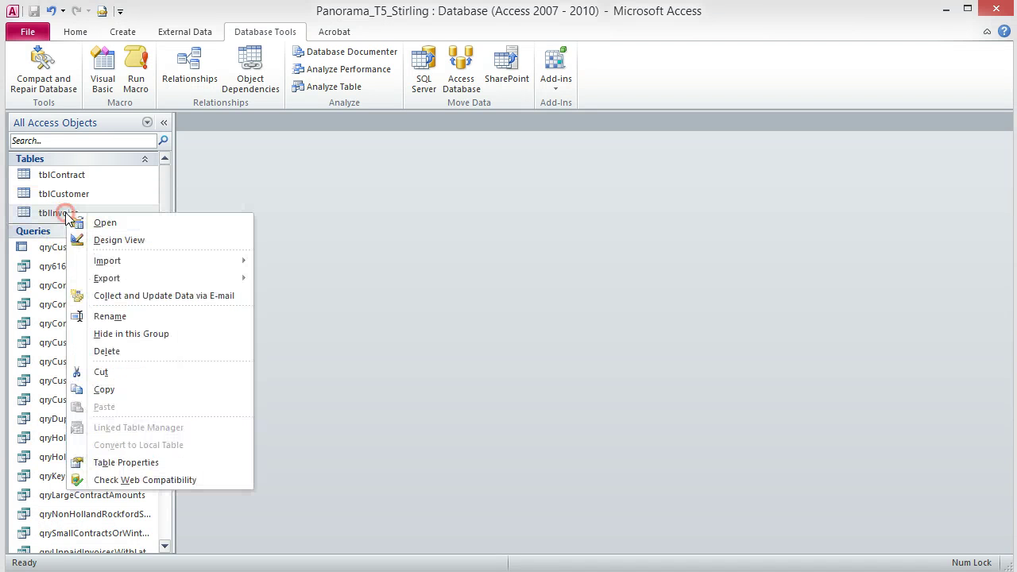
{"action": "left_click", "coordinate": [123, 242]}
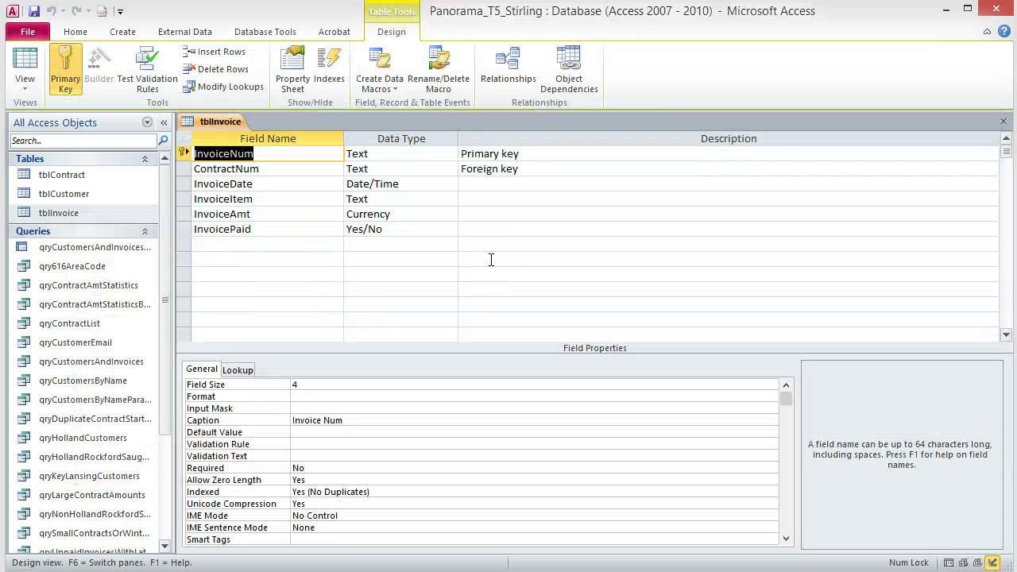
{"action": "left_click", "coordinate": [319, 215]}
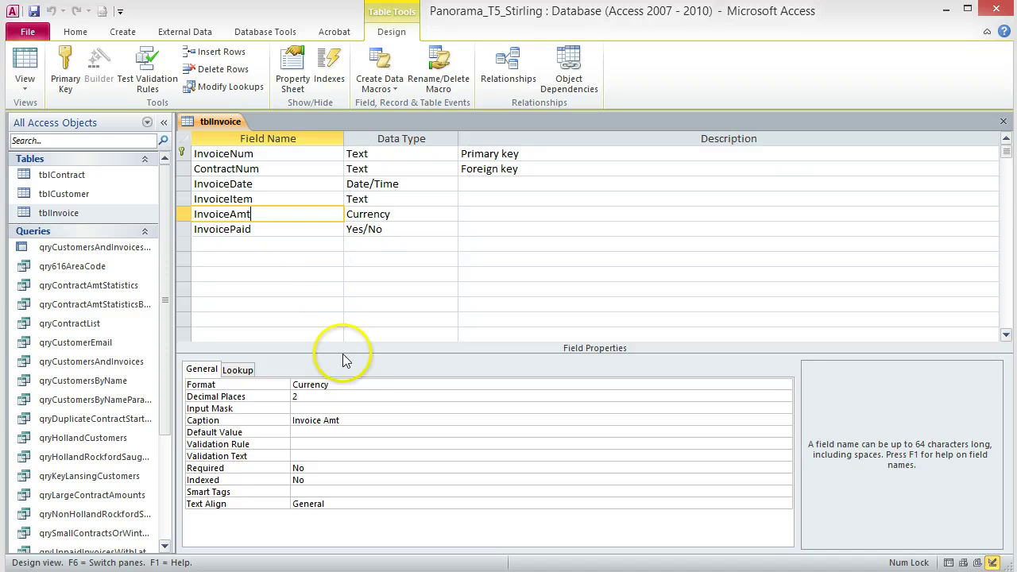
{"action": "left_click", "coordinate": [308, 444]}
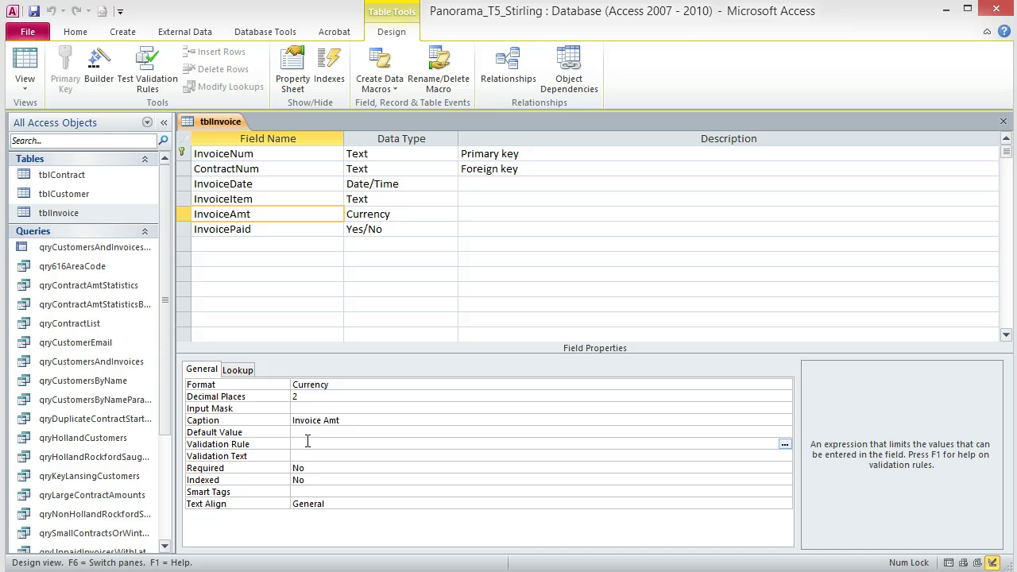
{"action": "type", "text": ">10"}
{"action": "key", "text": "Return"}
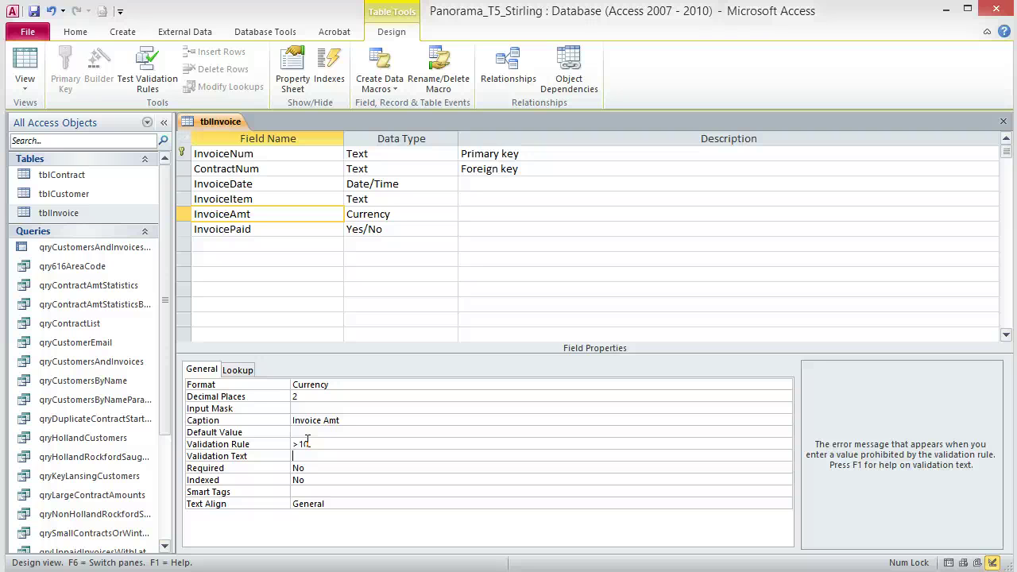
Set InvoiceAmt's validation text to "Invoice amounts must be greater than 10", and save tblInvoice, testing existing data against the new rule.
{"action": "type", "text": "Invoice amounts must be greater than"}
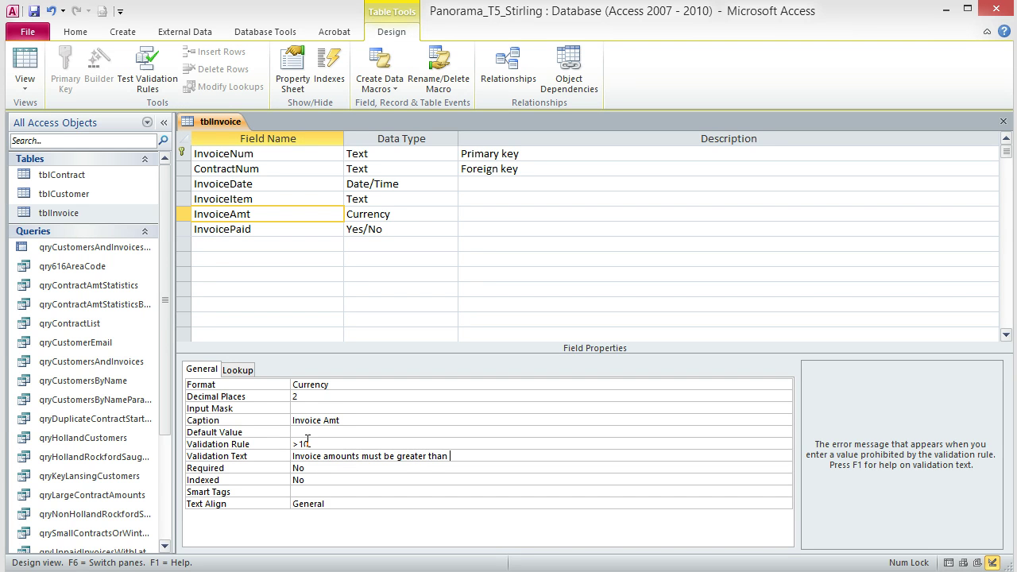
{"action": "type", "text": " 10"}
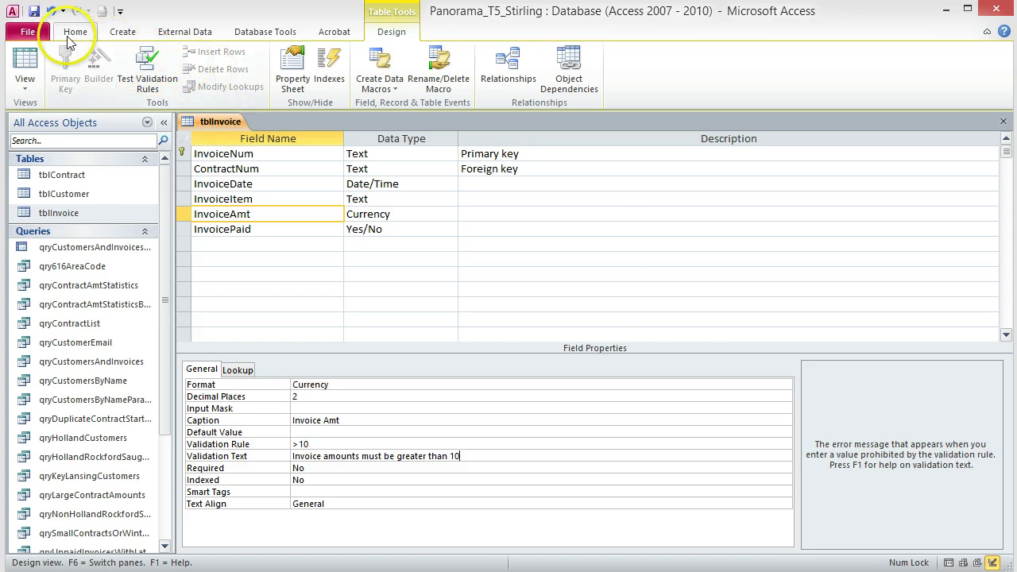
{"action": "left_click", "coordinate": [34, 12]}
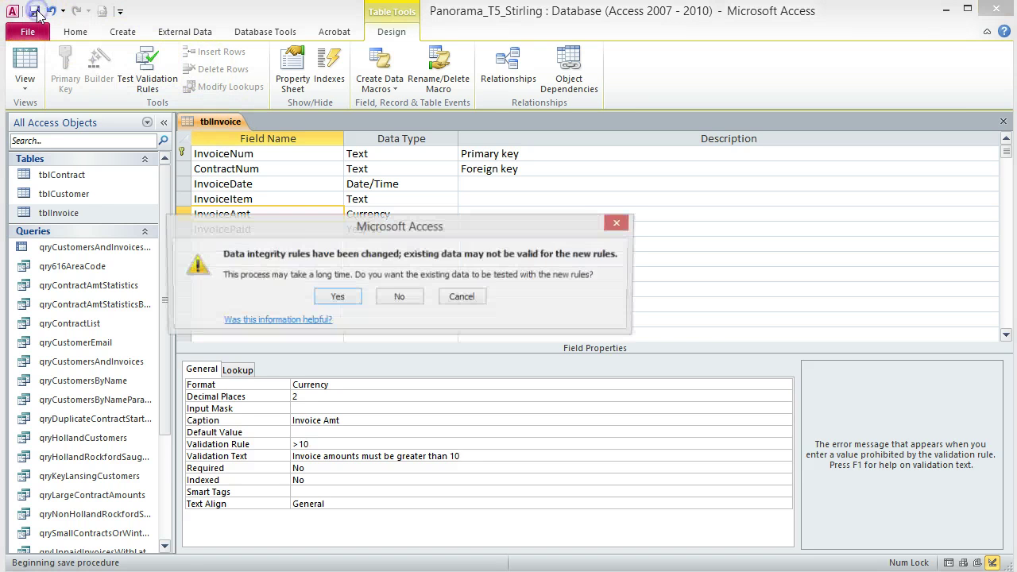
{"action": "left_click", "coordinate": [338, 298]}
Try to enter 5 as the first record's Invoice Amt in tblInvoice's Datasheet view to test the validation rule.
{"action": "left_click", "coordinate": [25, 64]}
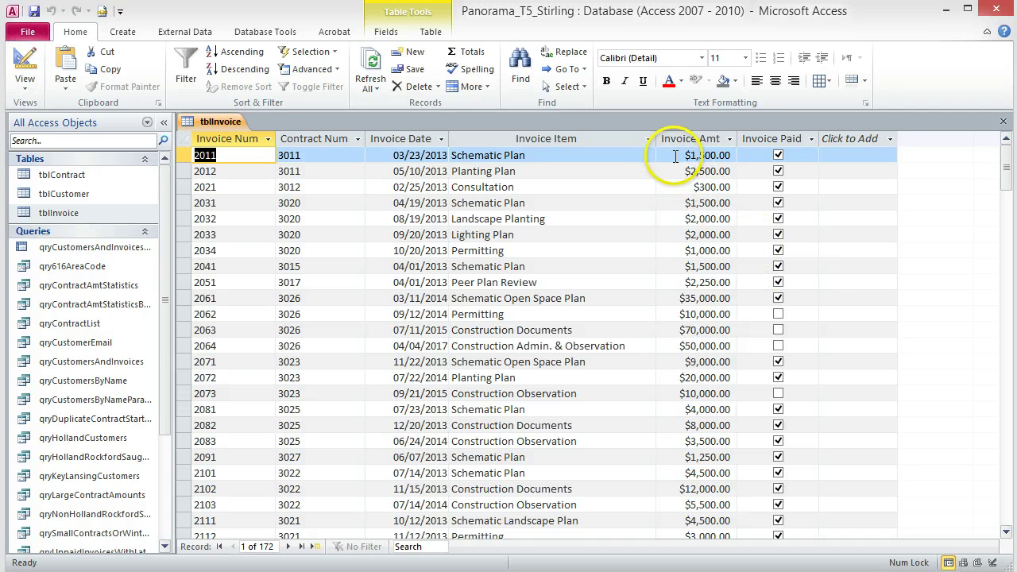
{"action": "left_click_drag", "start_coordinate": [683, 155], "coordinate": [738, 155]}
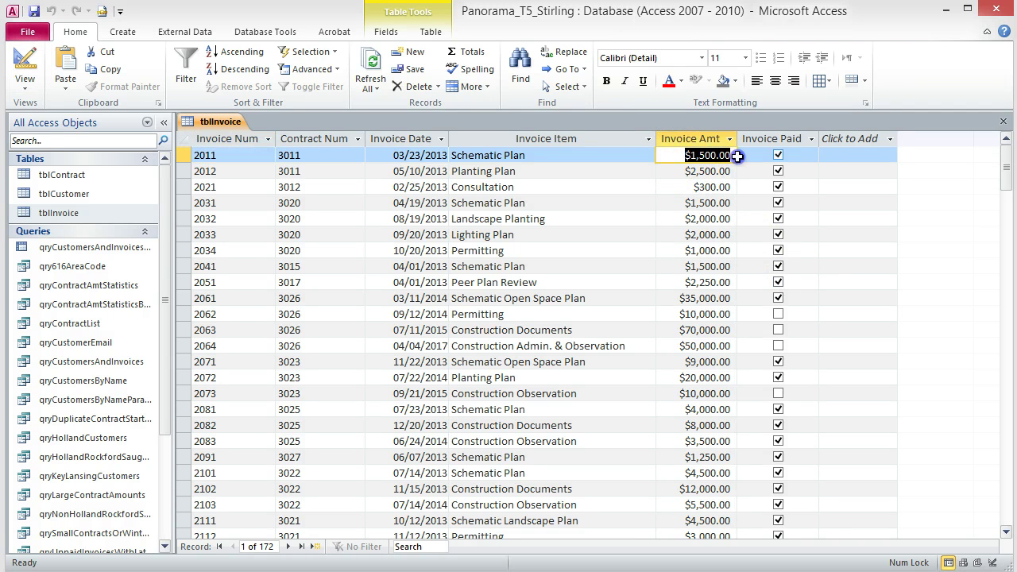
{"action": "type", "text": "5"}
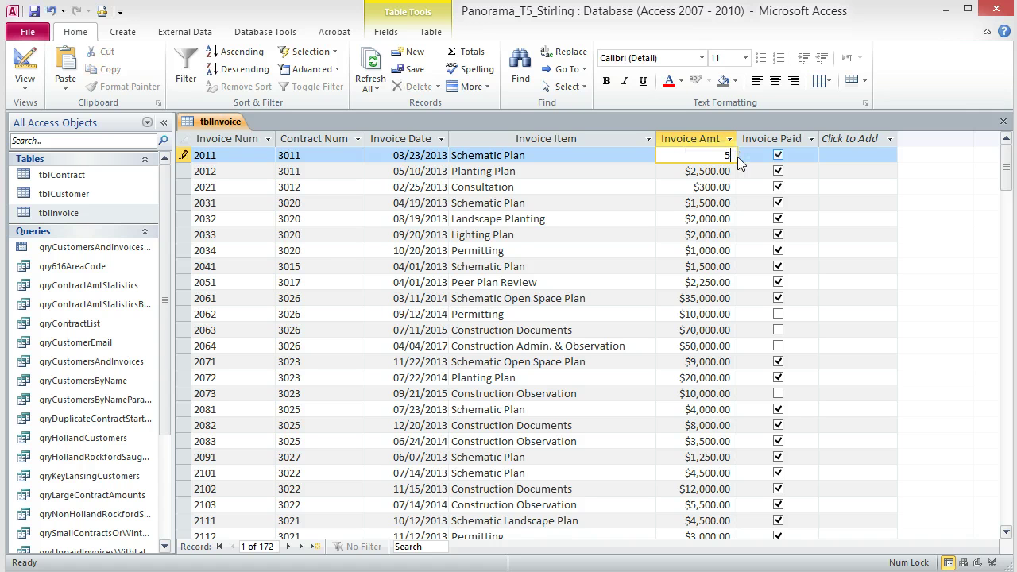
{"action": "key", "text": "Tab"}
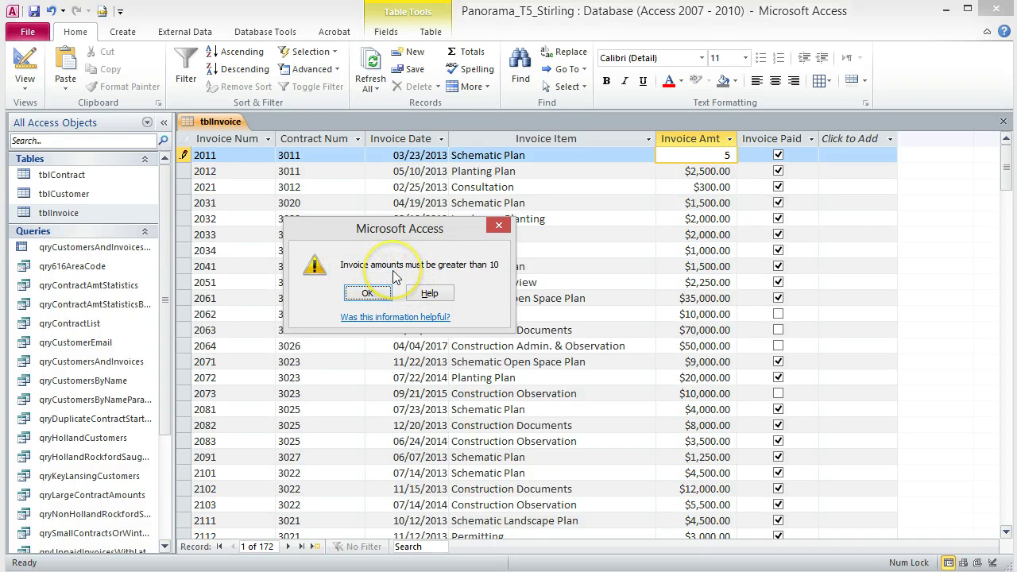
{"action": "left_click", "coordinate": [361, 294]}
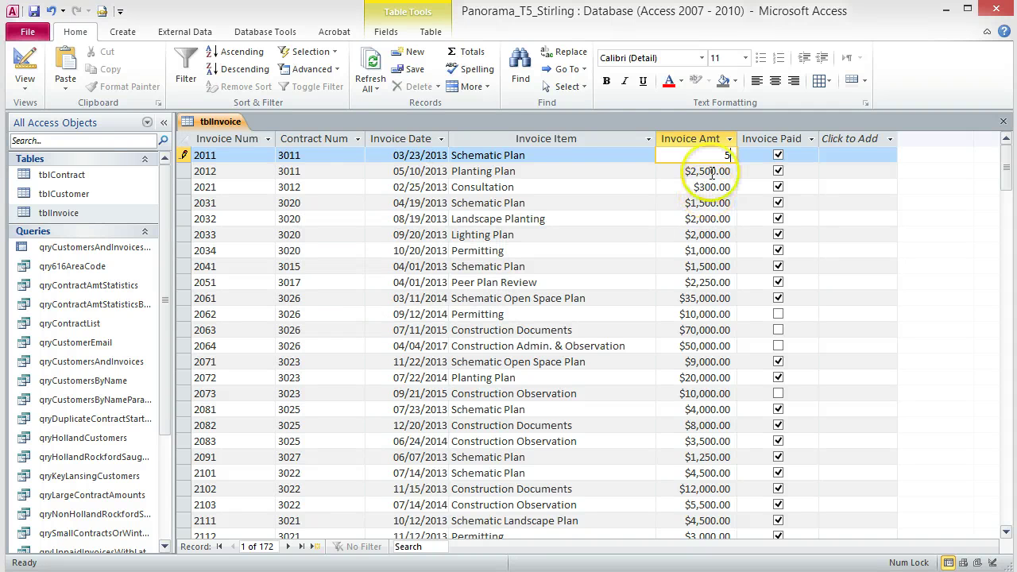
Set the first invoice record's Invoice Amt to 1500.
{"action": "double_click", "coordinate": [728, 155]}
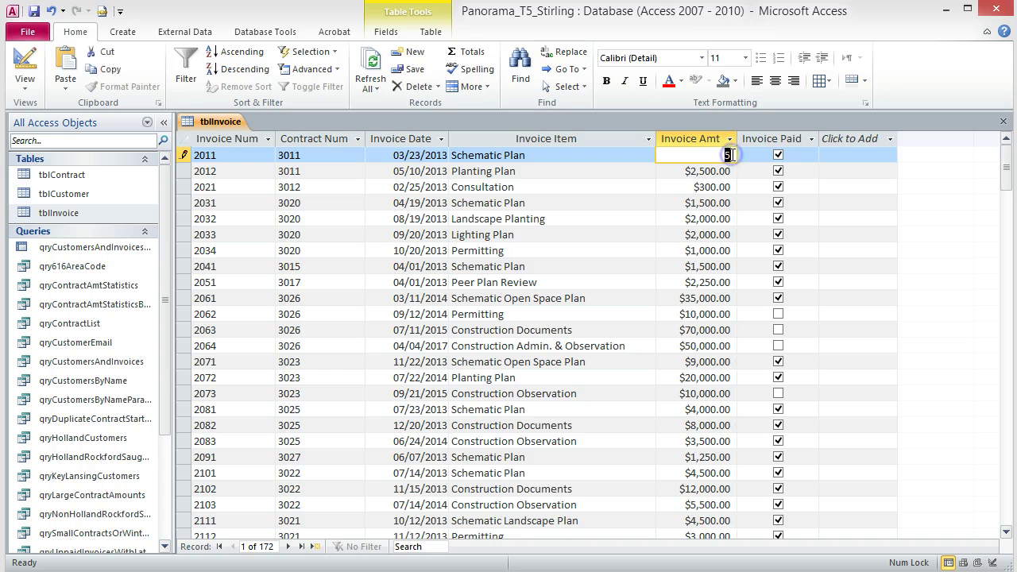
{"action": "type", "text": "1500"}
{"action": "key", "text": "Tab"}
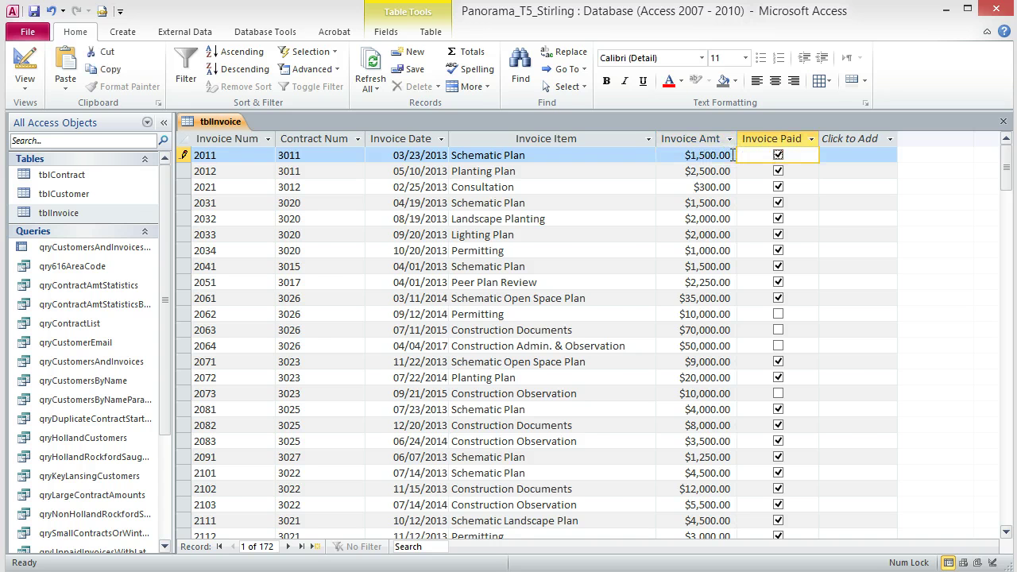